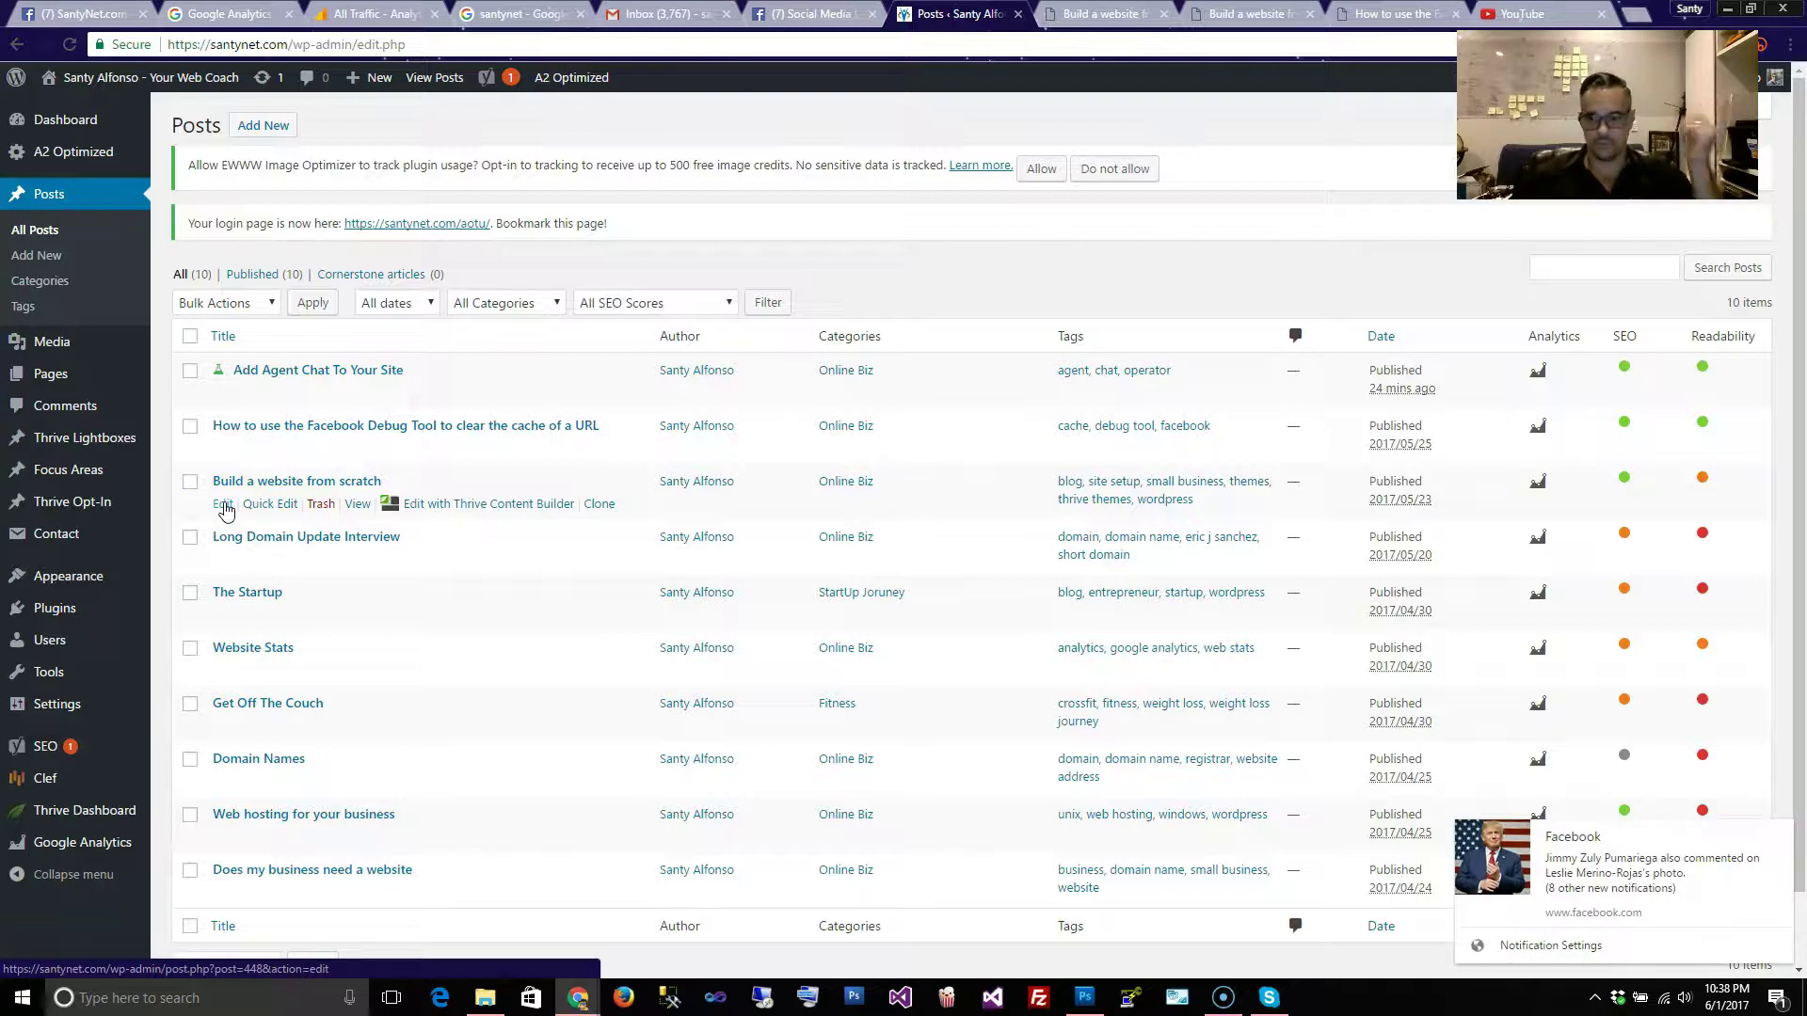
Open the post "Build a website from scratch" for editing and examine its Yoast SEO snippet, focus keyword and analysis
{"action": "left_click", "coordinate": [224, 504]}
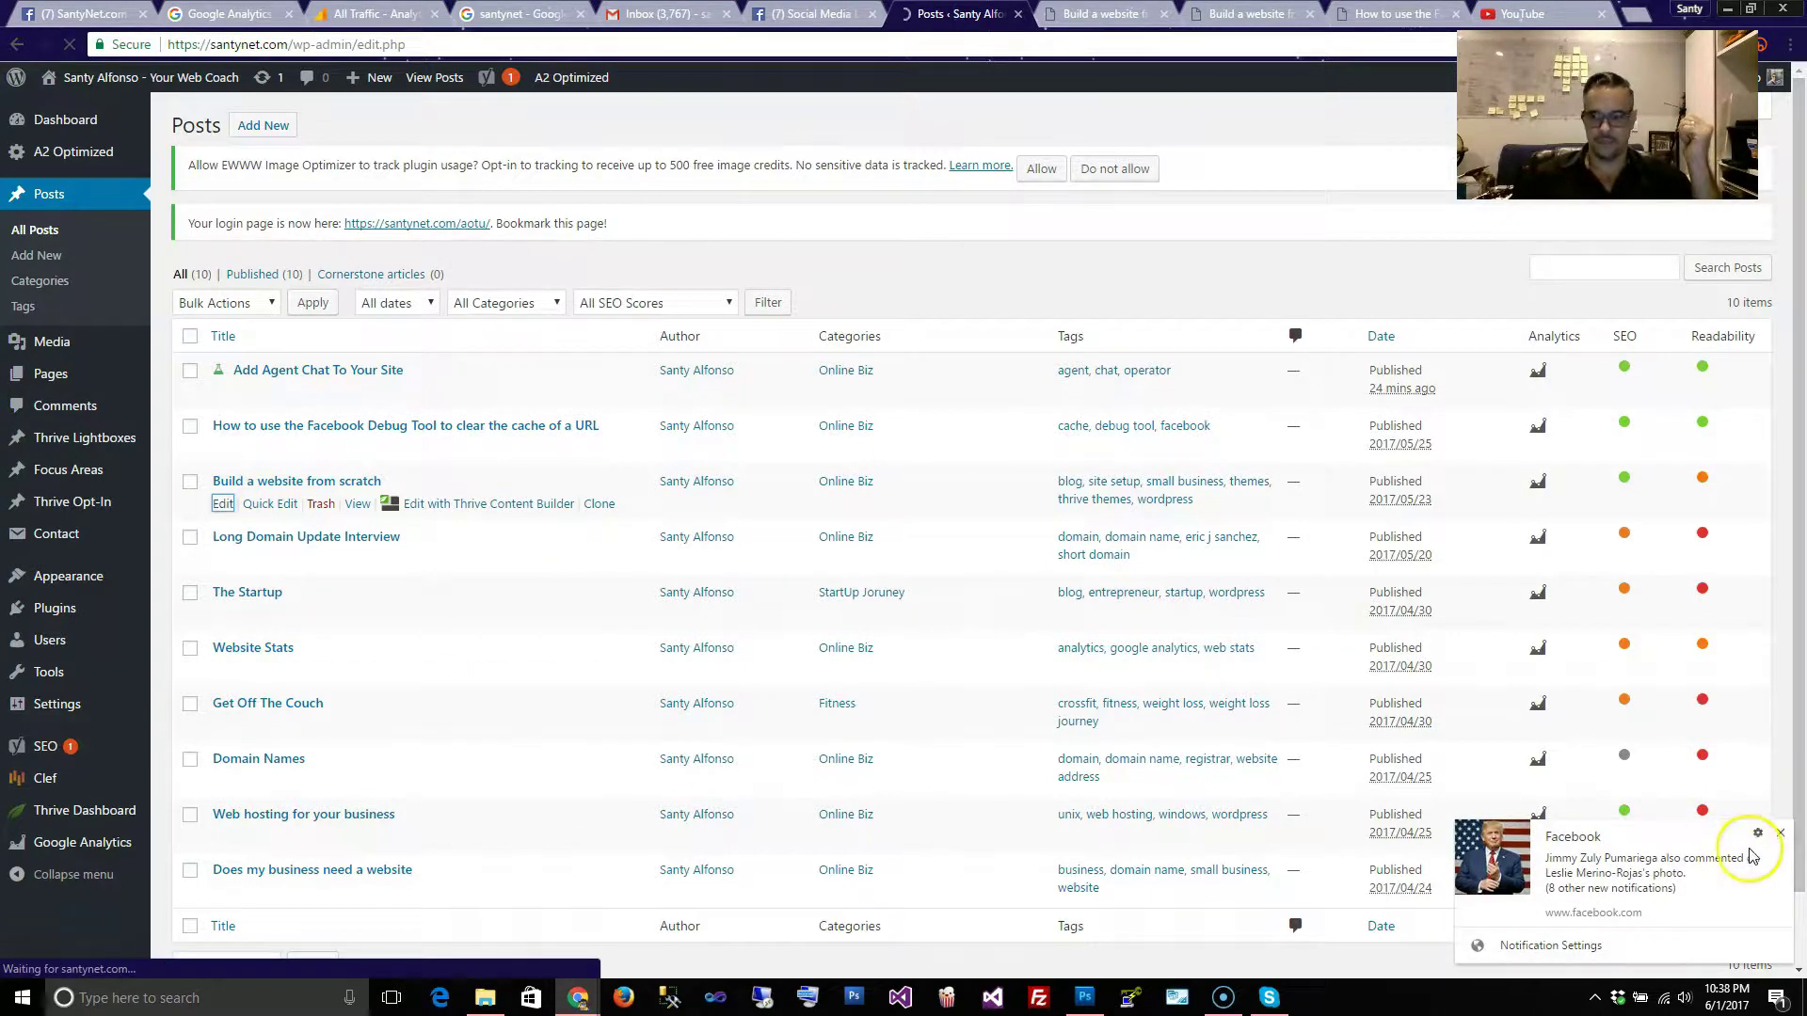
{"action": "left_click", "coordinate": [1781, 836]}
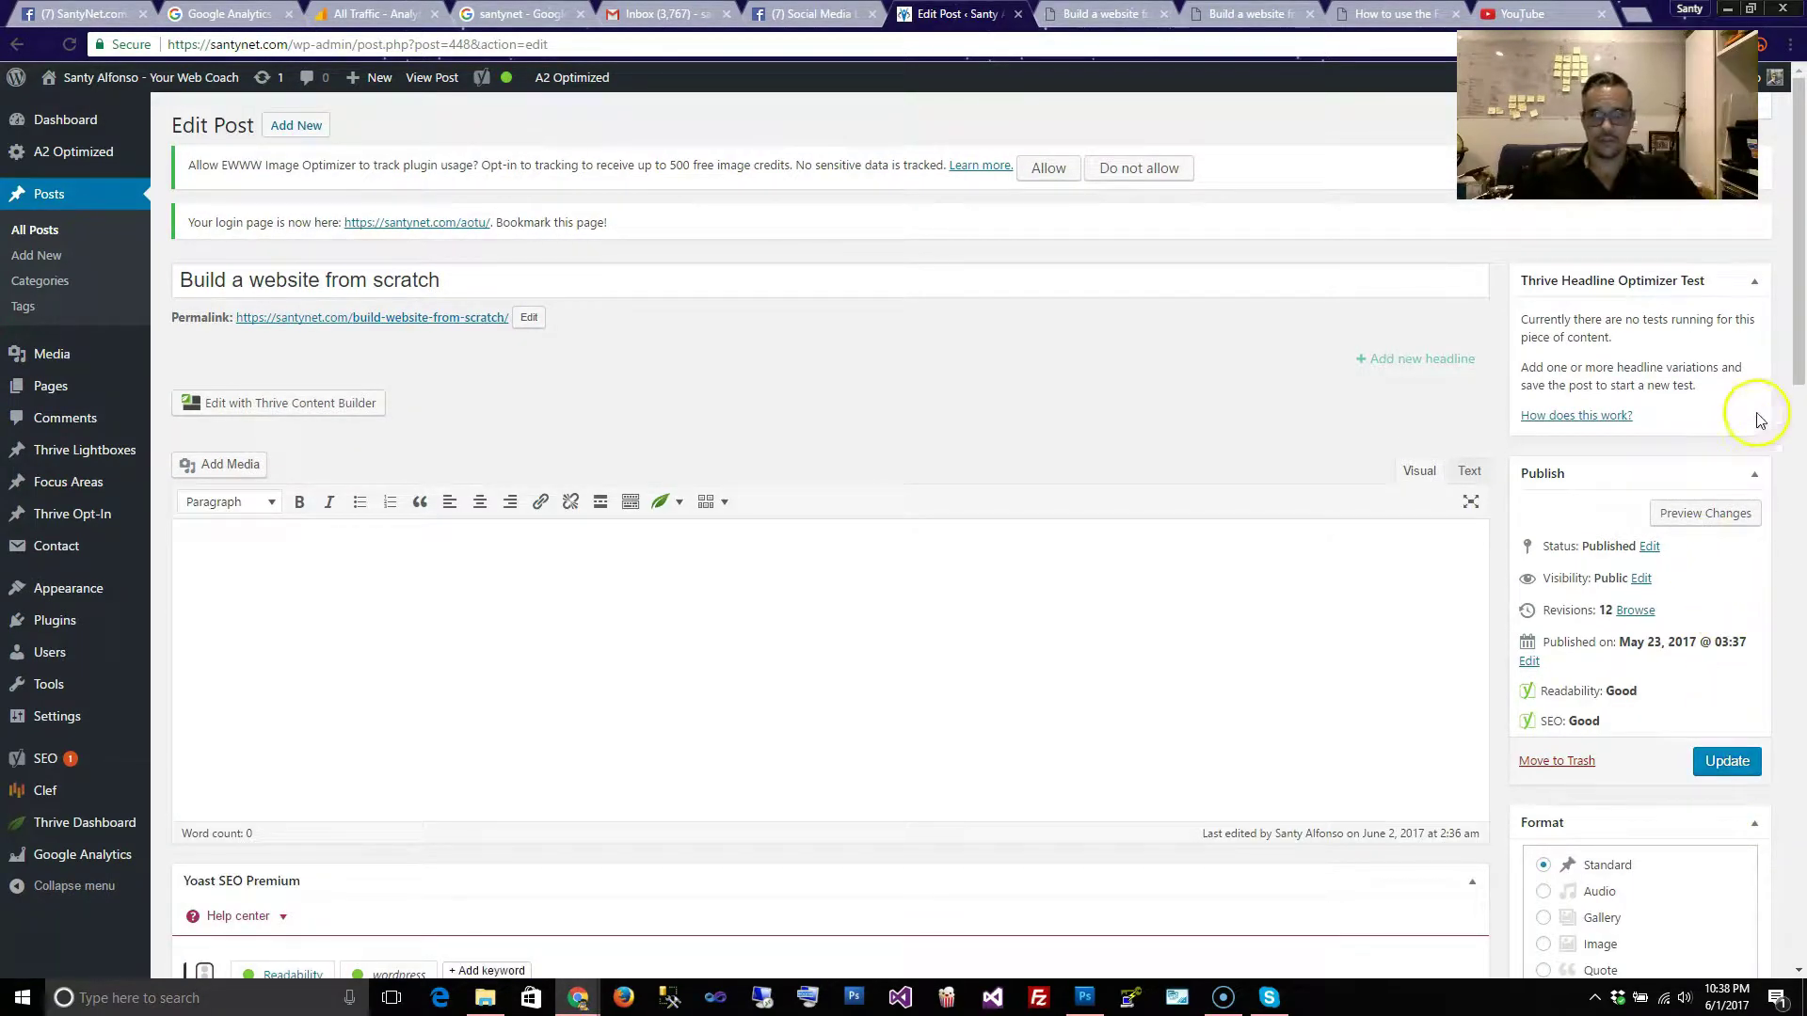
{"action": "left_click_drag", "start_coordinate": [1799, 301], "coordinate": [1795, 381]}
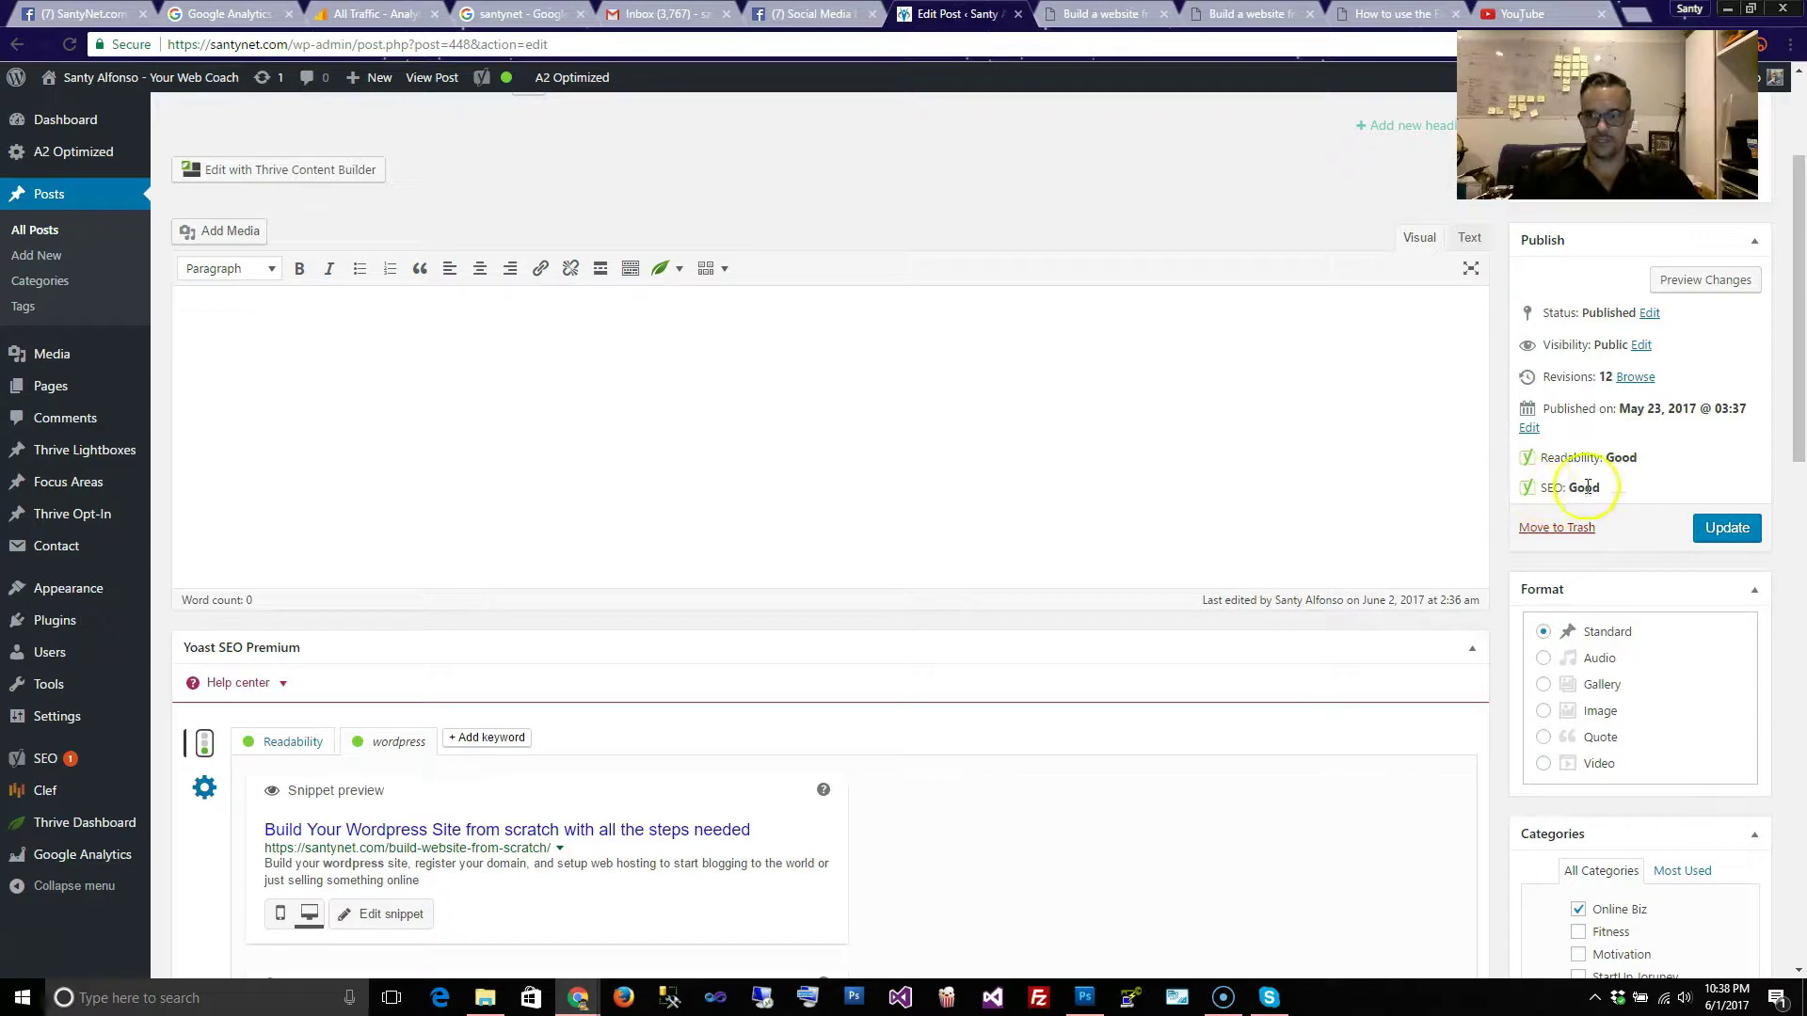
{"action": "left_click_drag", "start_coordinate": [1799, 334], "coordinate": [1799, 496]}
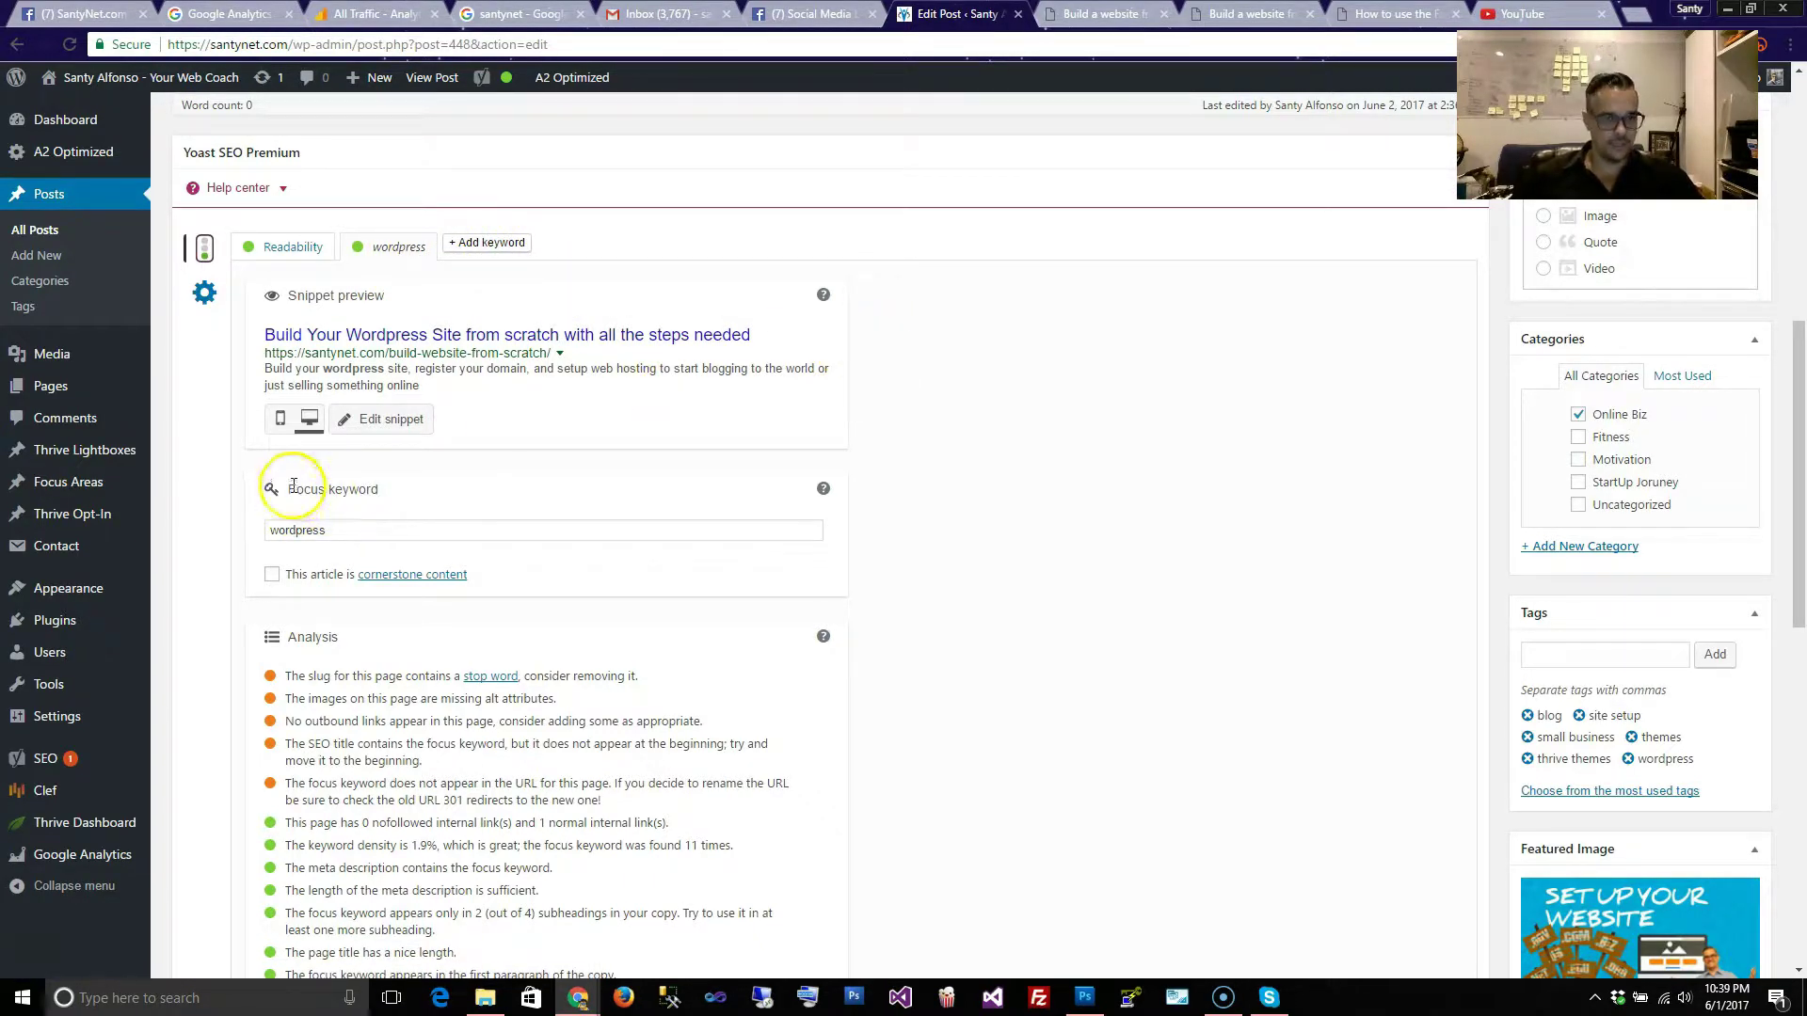
{"action": "left_click", "coordinate": [348, 533]}
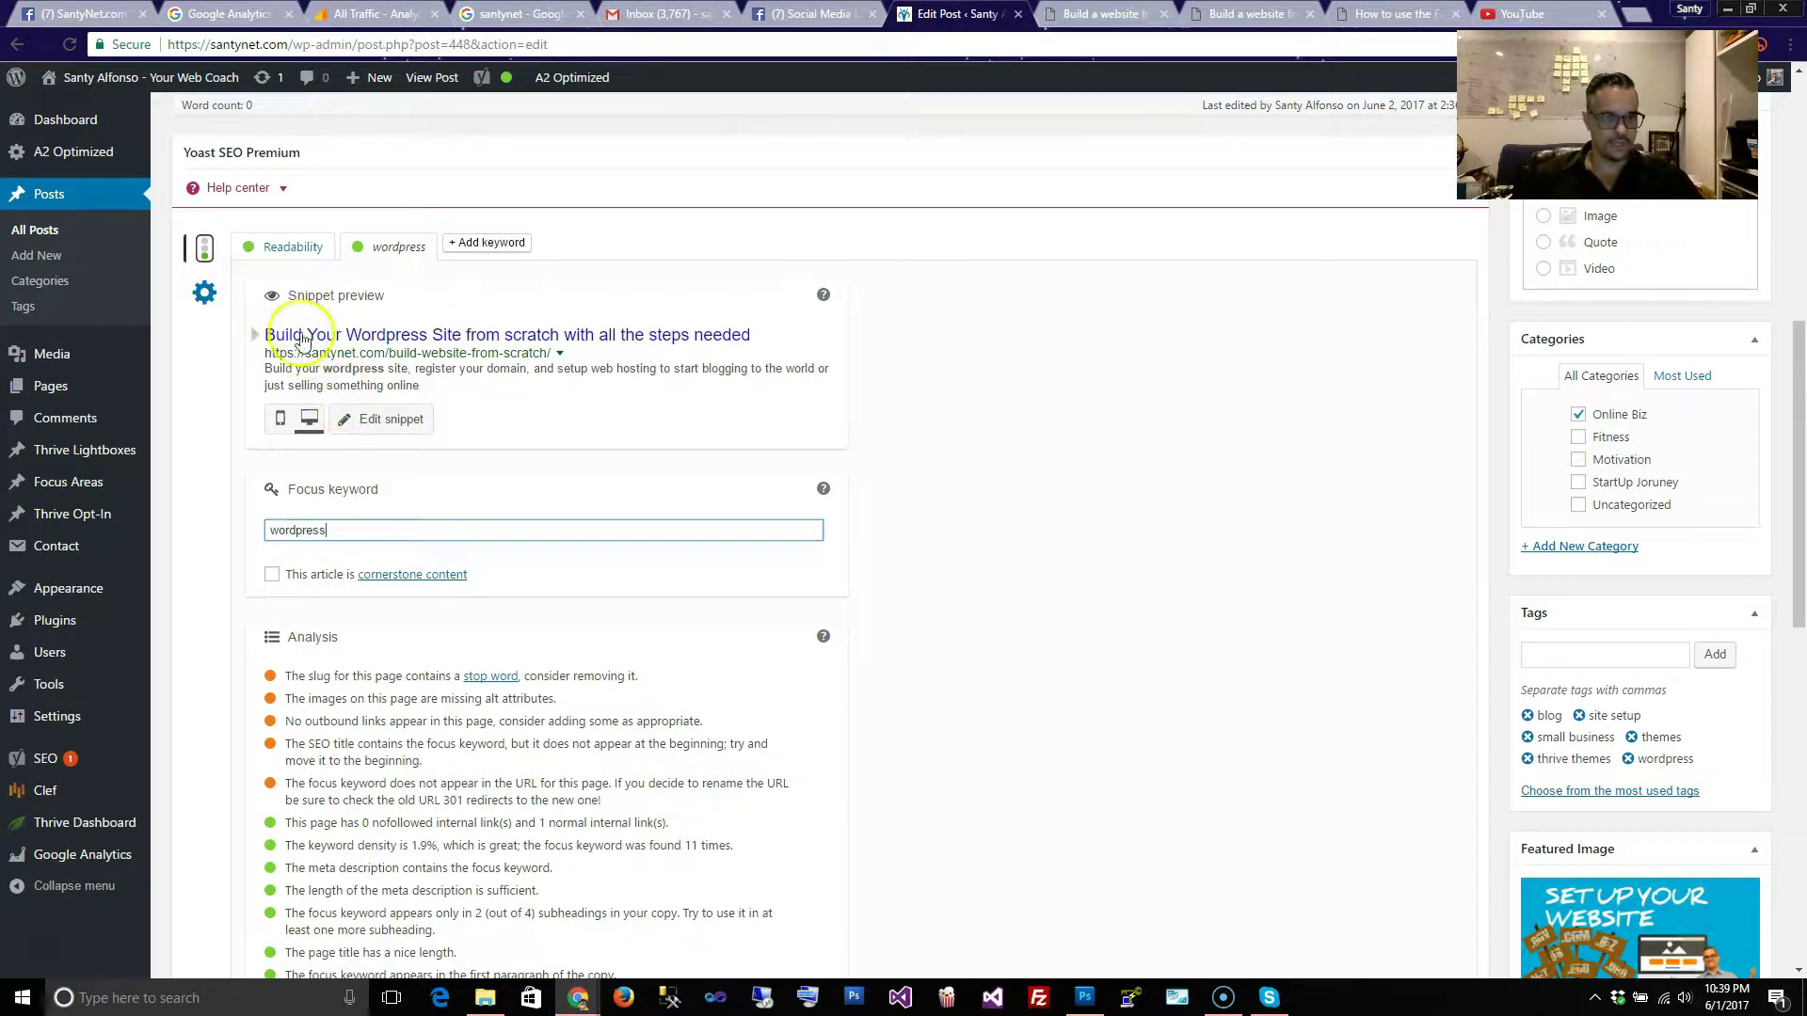
{"action": "left_click", "coordinate": [395, 421]}
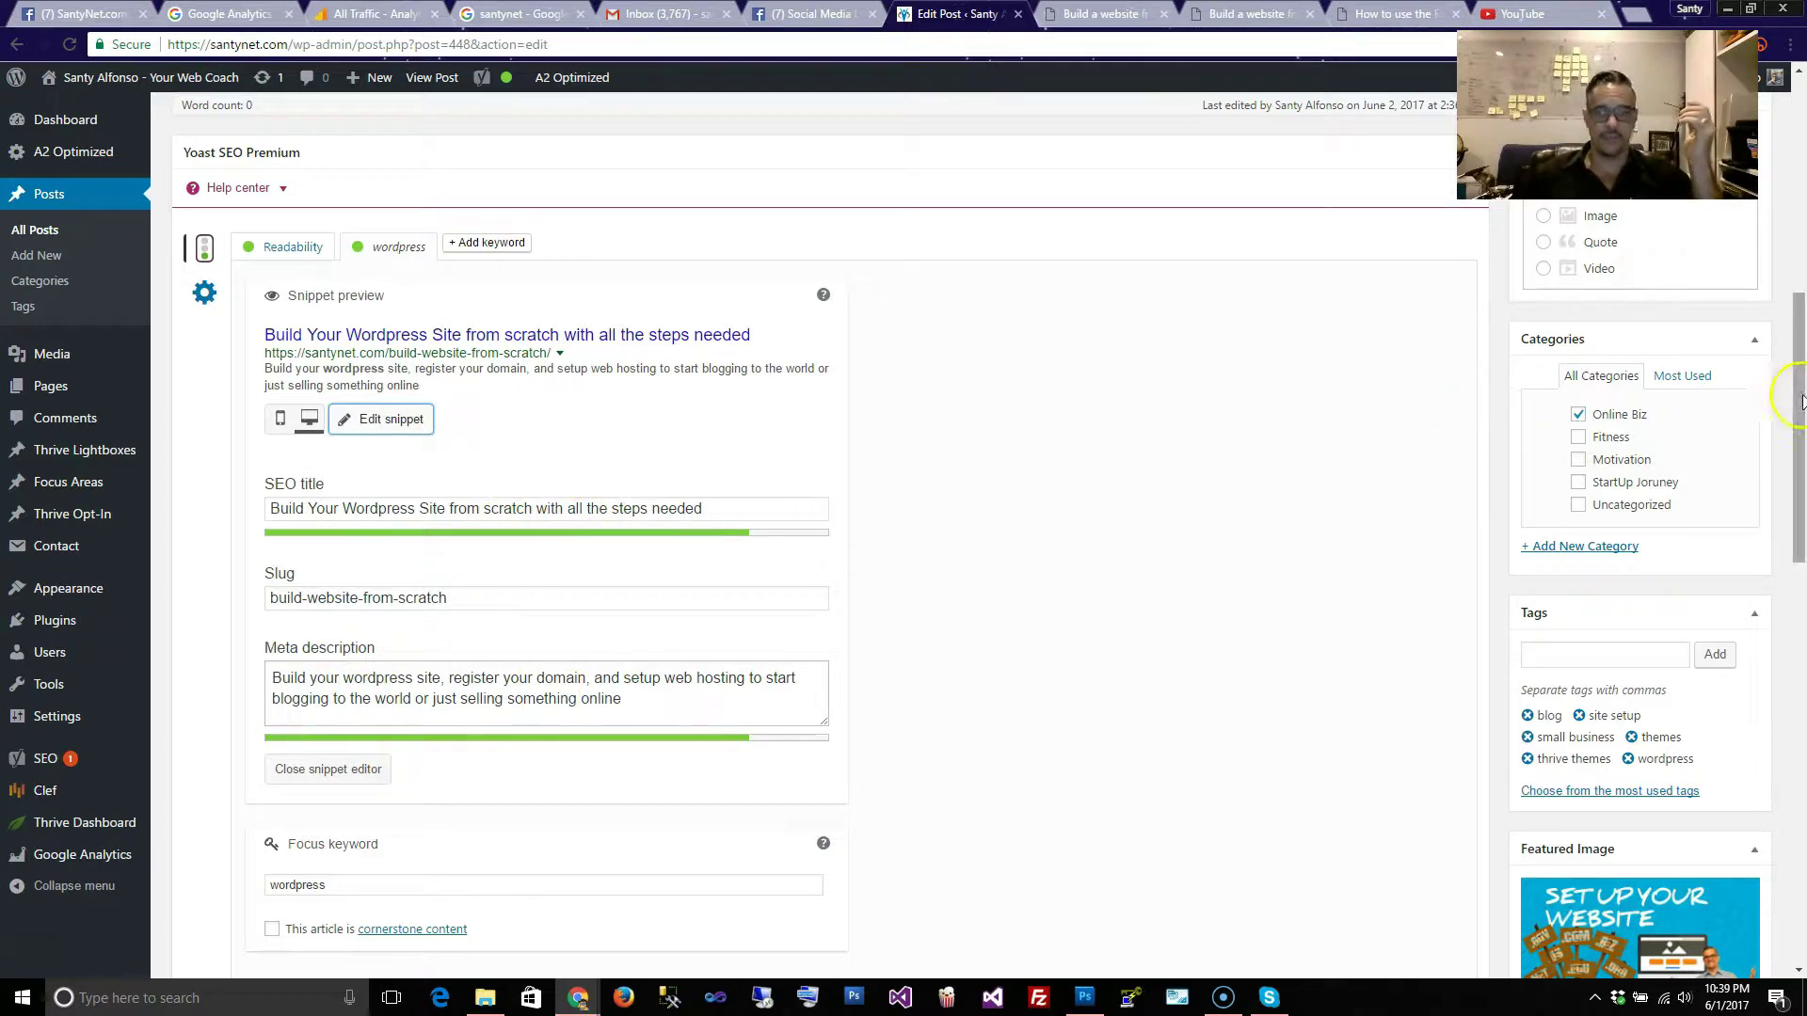
{"action": "left_click_drag", "start_coordinate": [1801, 353], "coordinate": [1801, 570]}
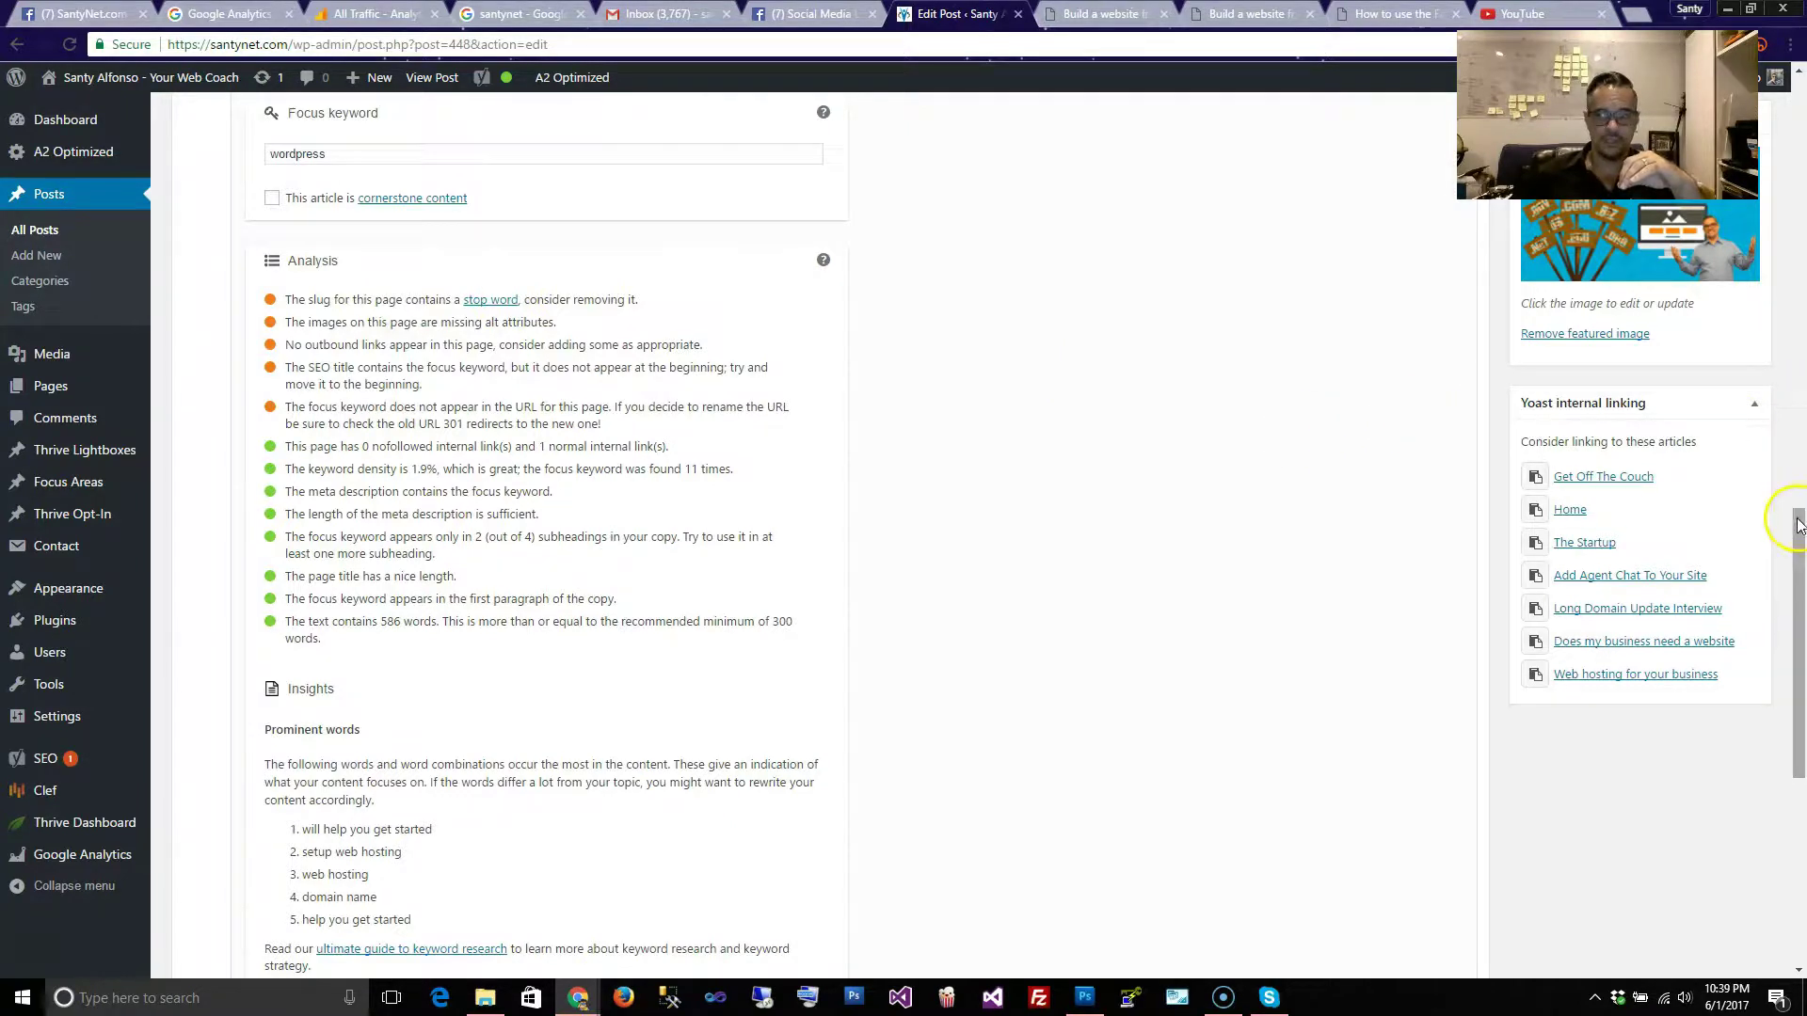
{"action": "left_click_drag", "start_coordinate": [1799, 529], "coordinate": [1795, 49]}
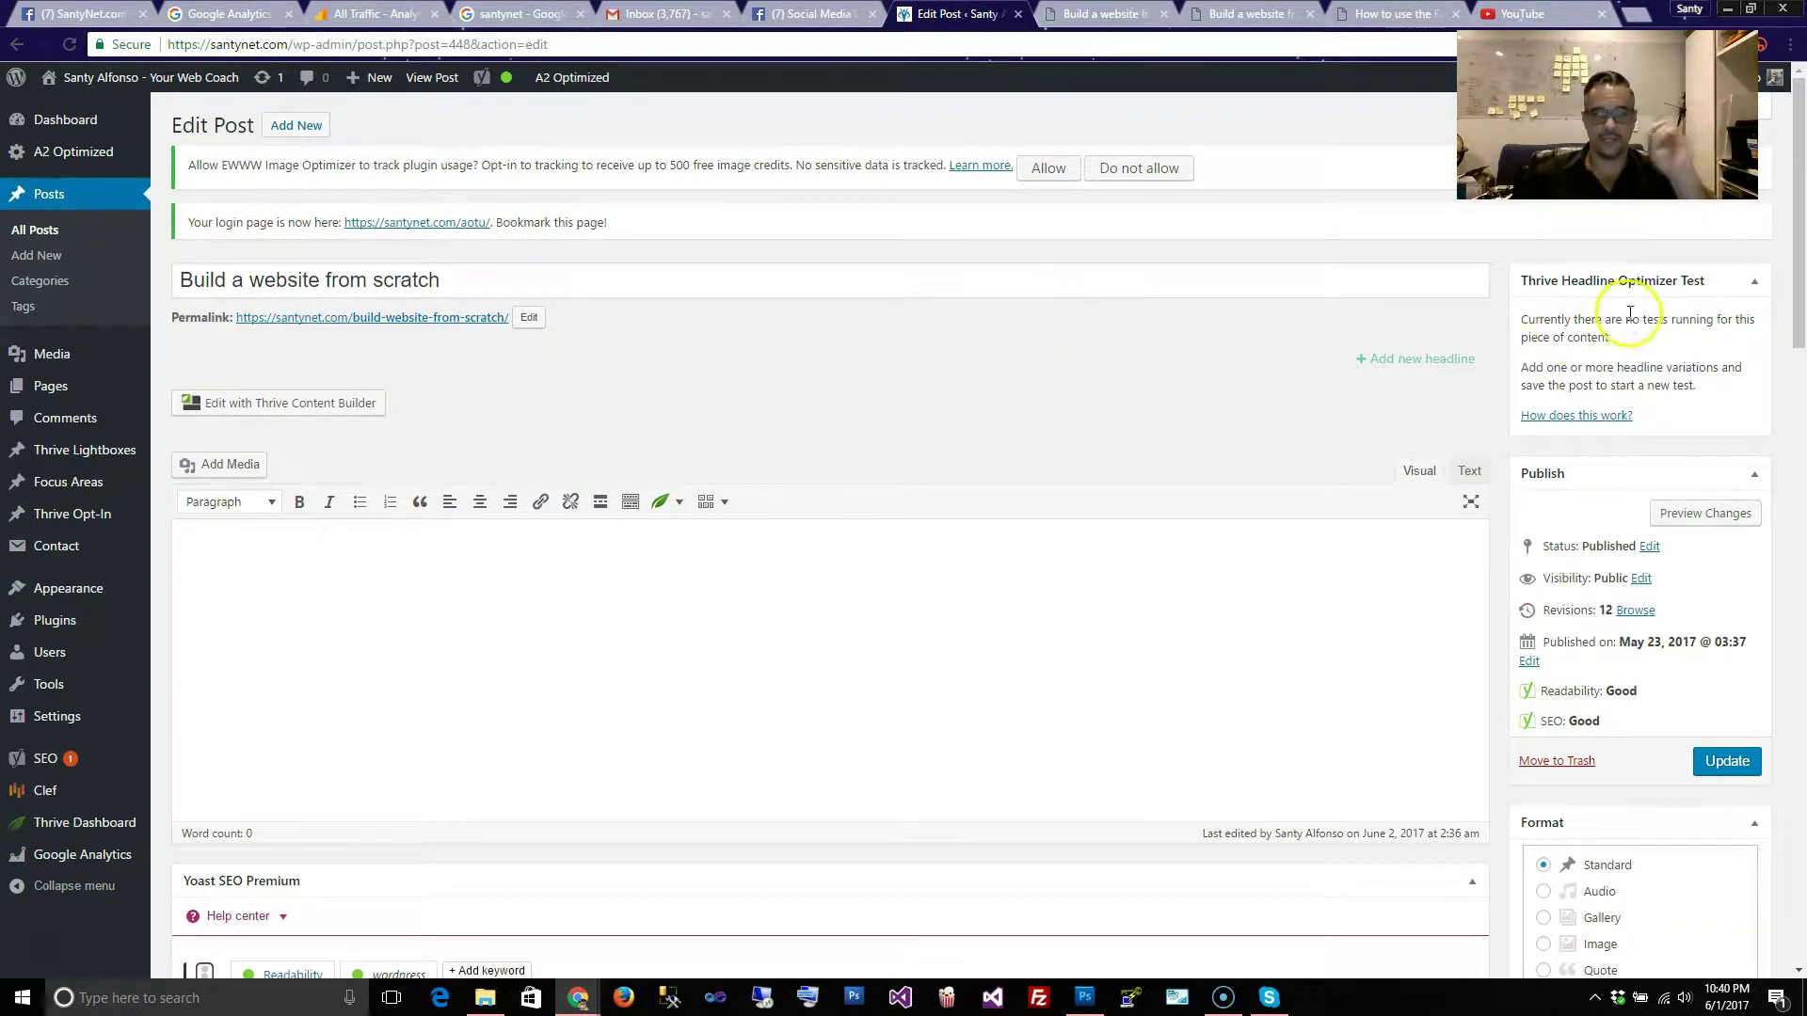
Return to the list of all posts and open "Long Domain Update Interview" for editing
{"action": "left_click", "coordinate": [59, 202]}
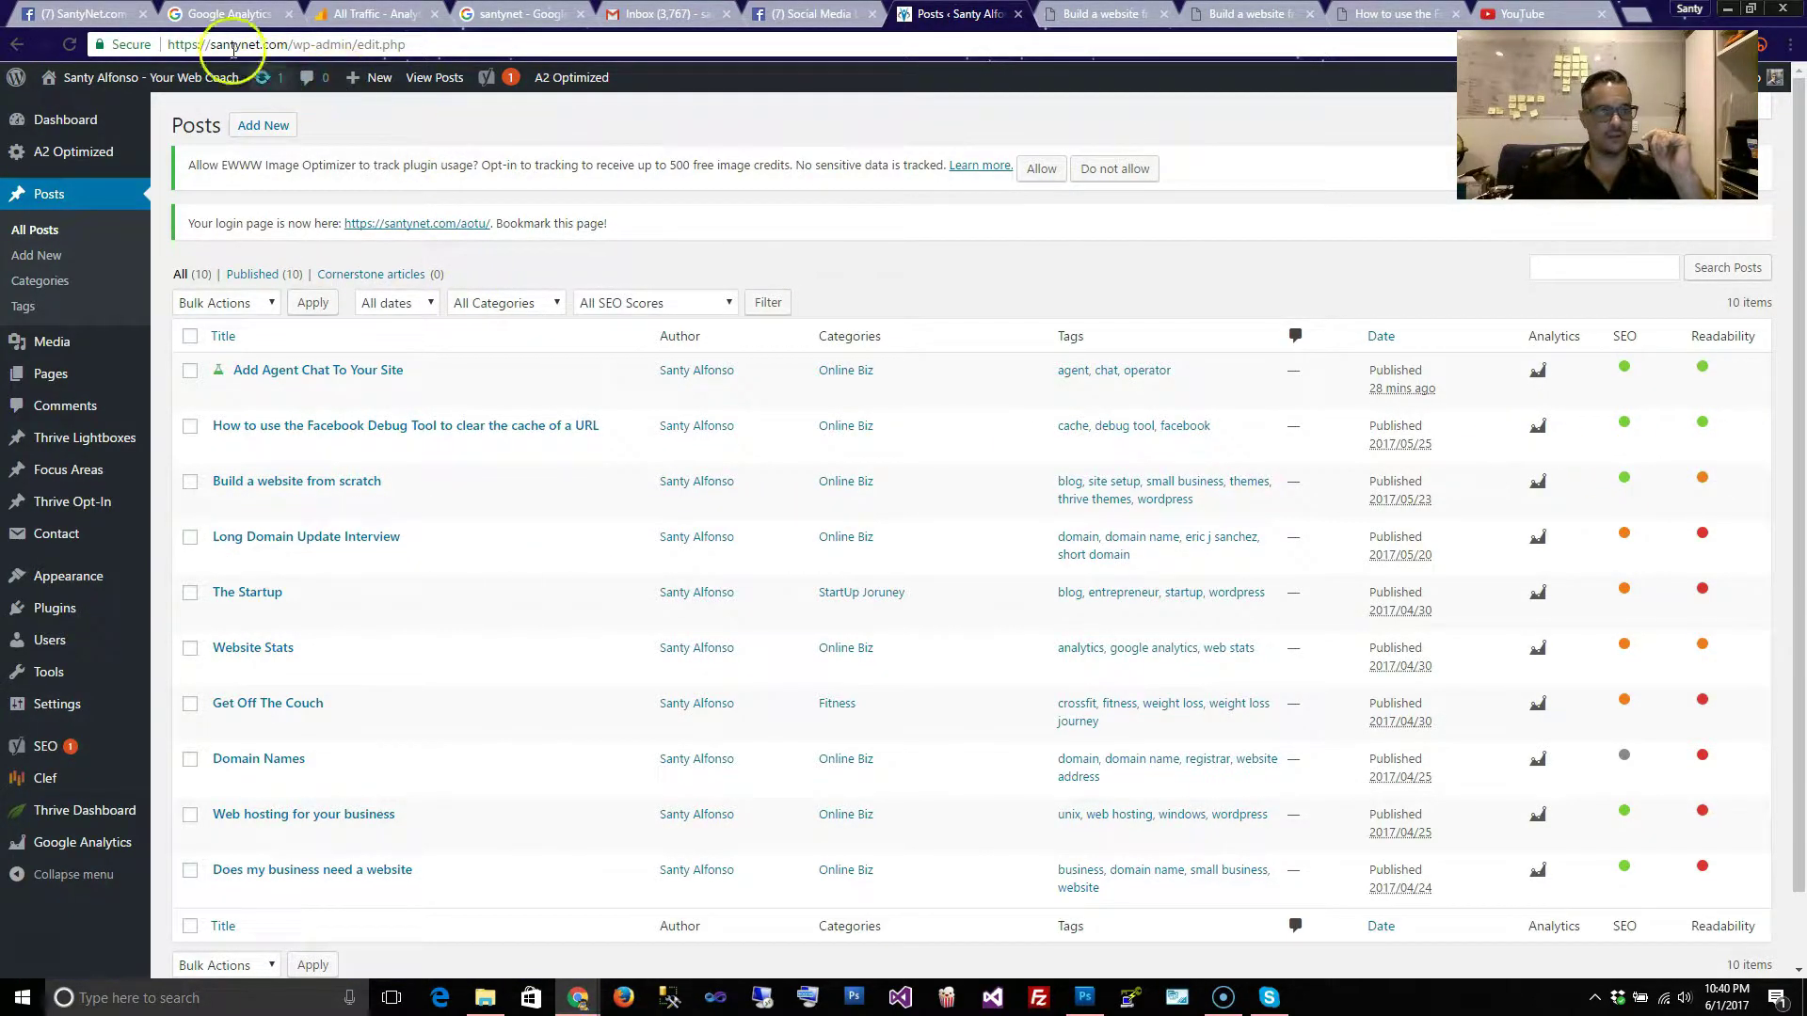
{"action": "left_click", "coordinate": [68, 45]}
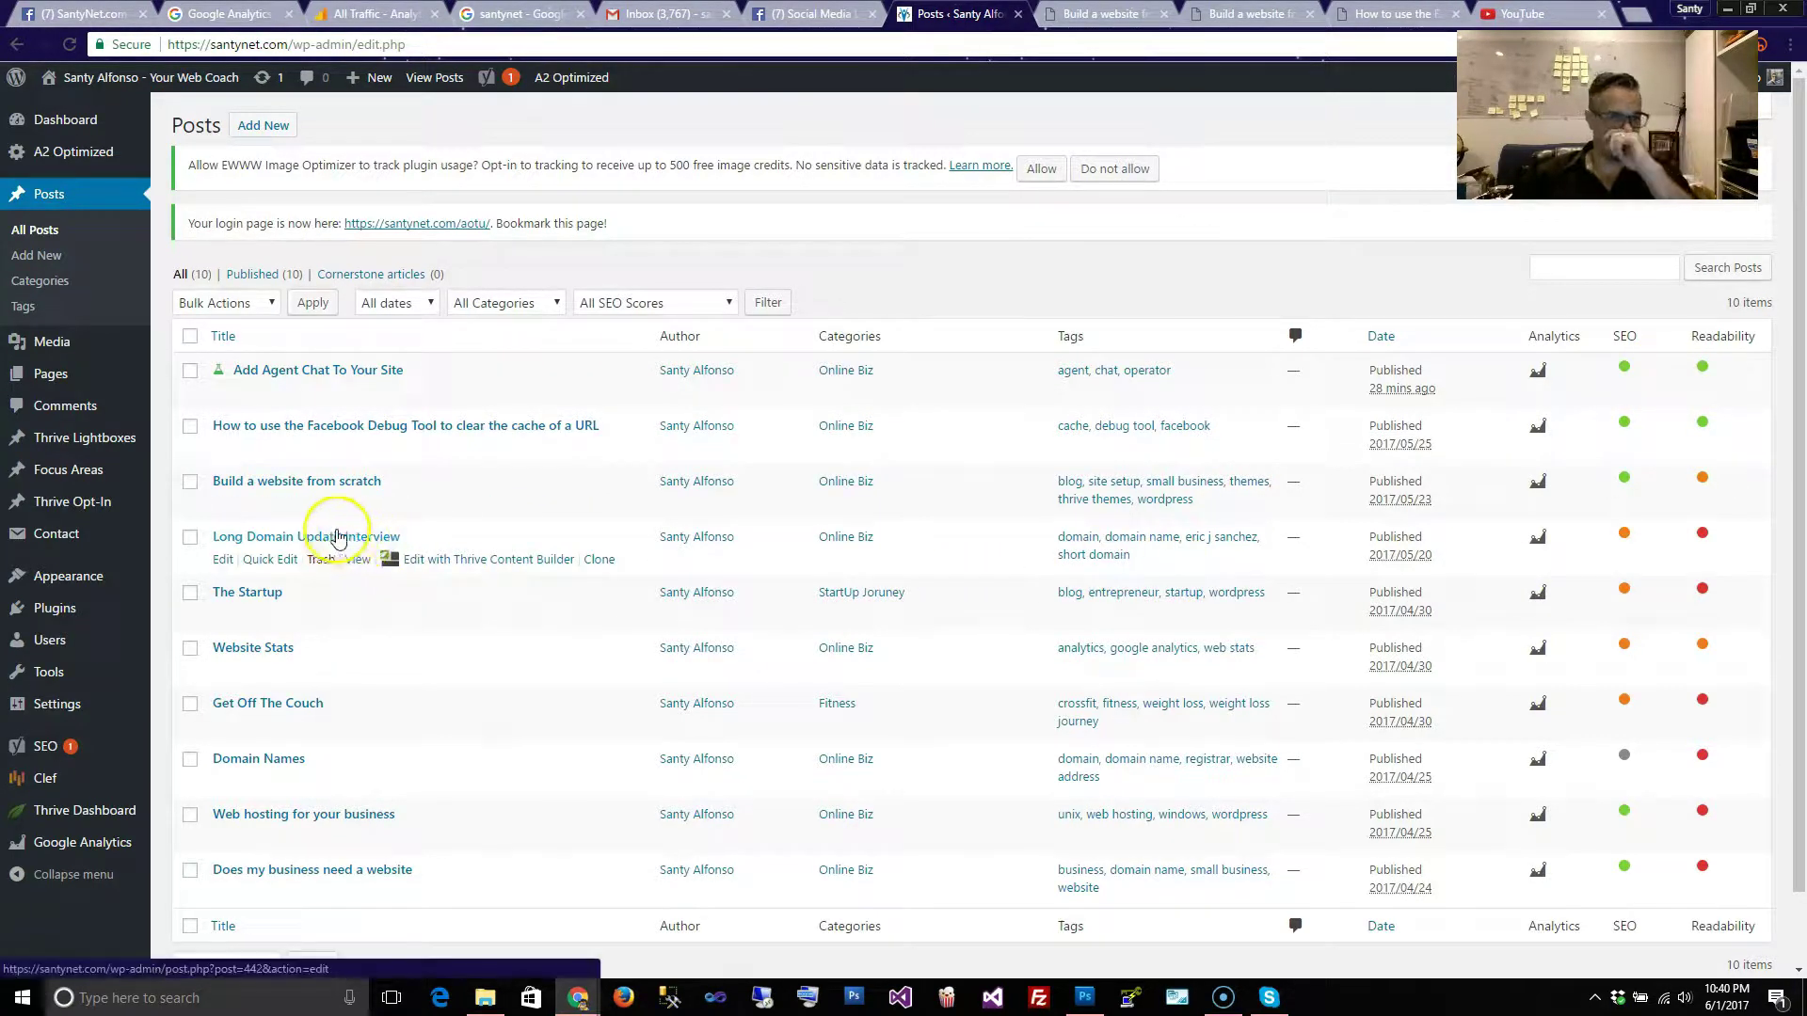
{"action": "left_click", "coordinate": [224, 562]}
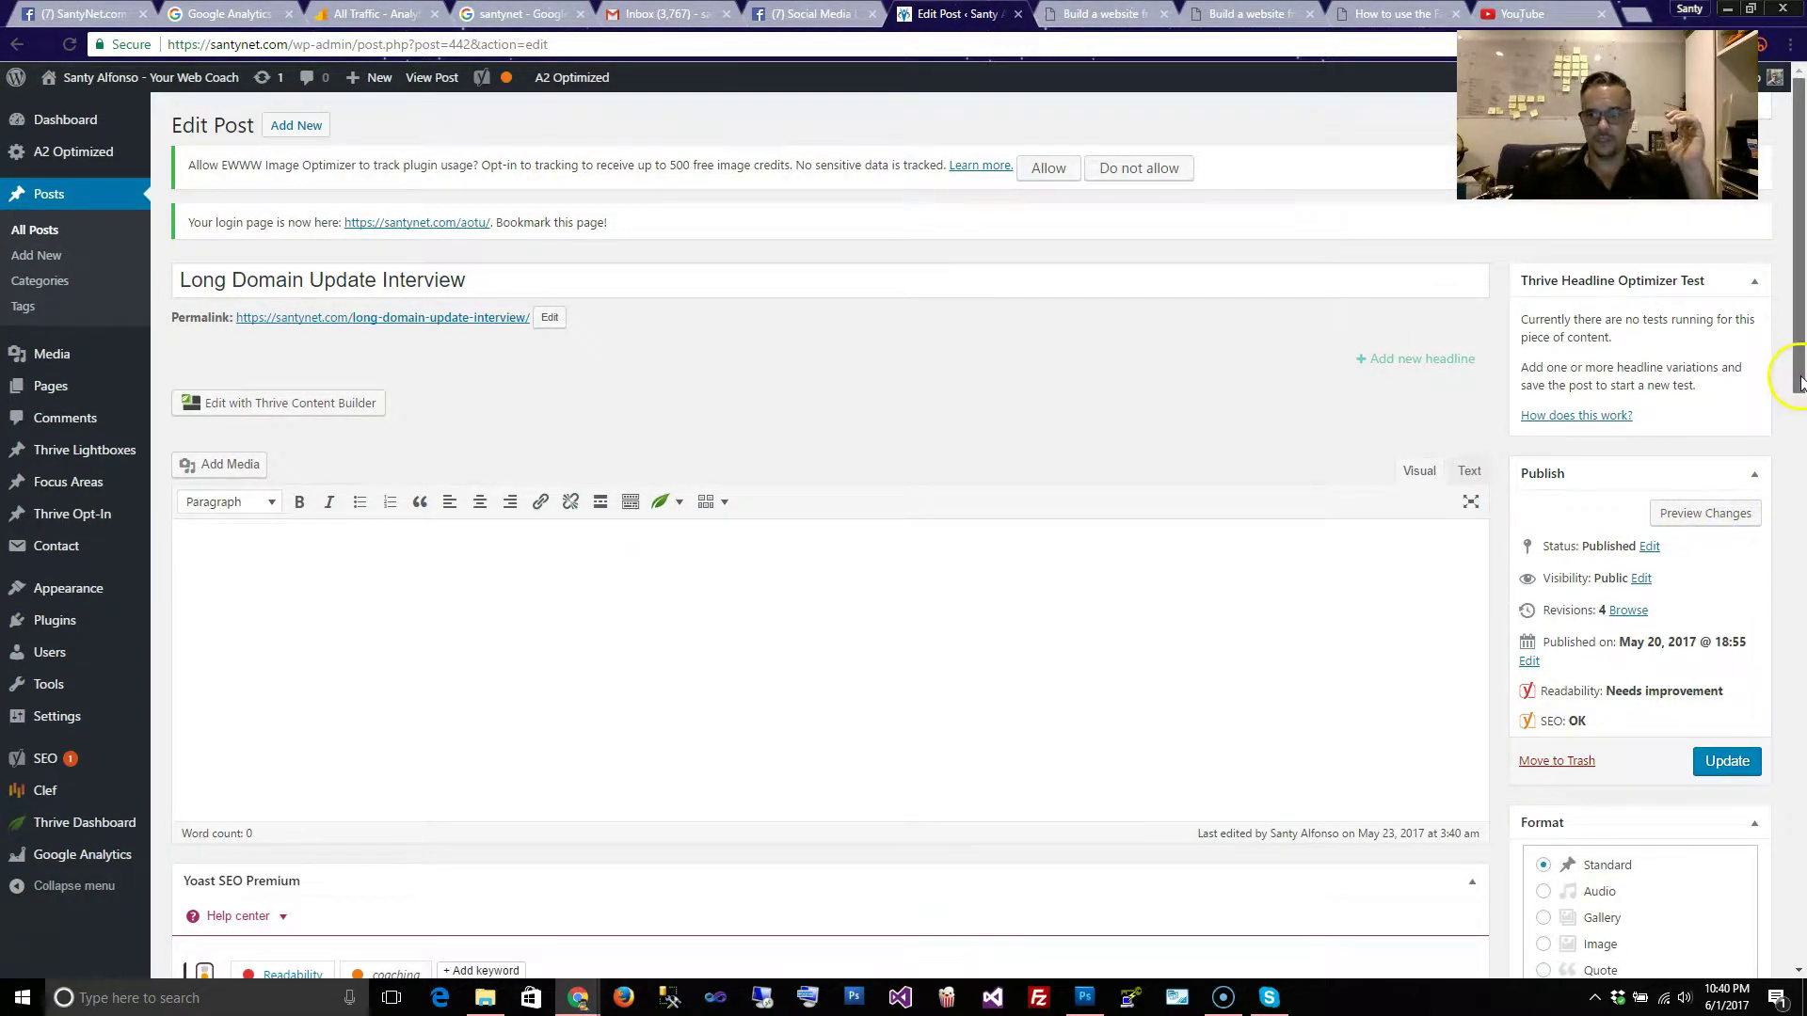
Examine the post's publish status, focus keyword and Yoast SEO analysis, including the remark about the keyword in the SEO title
{"action": "scroll", "coordinate": [1788, 358], "scroll_direction": "down", "scroll_amount": 3}
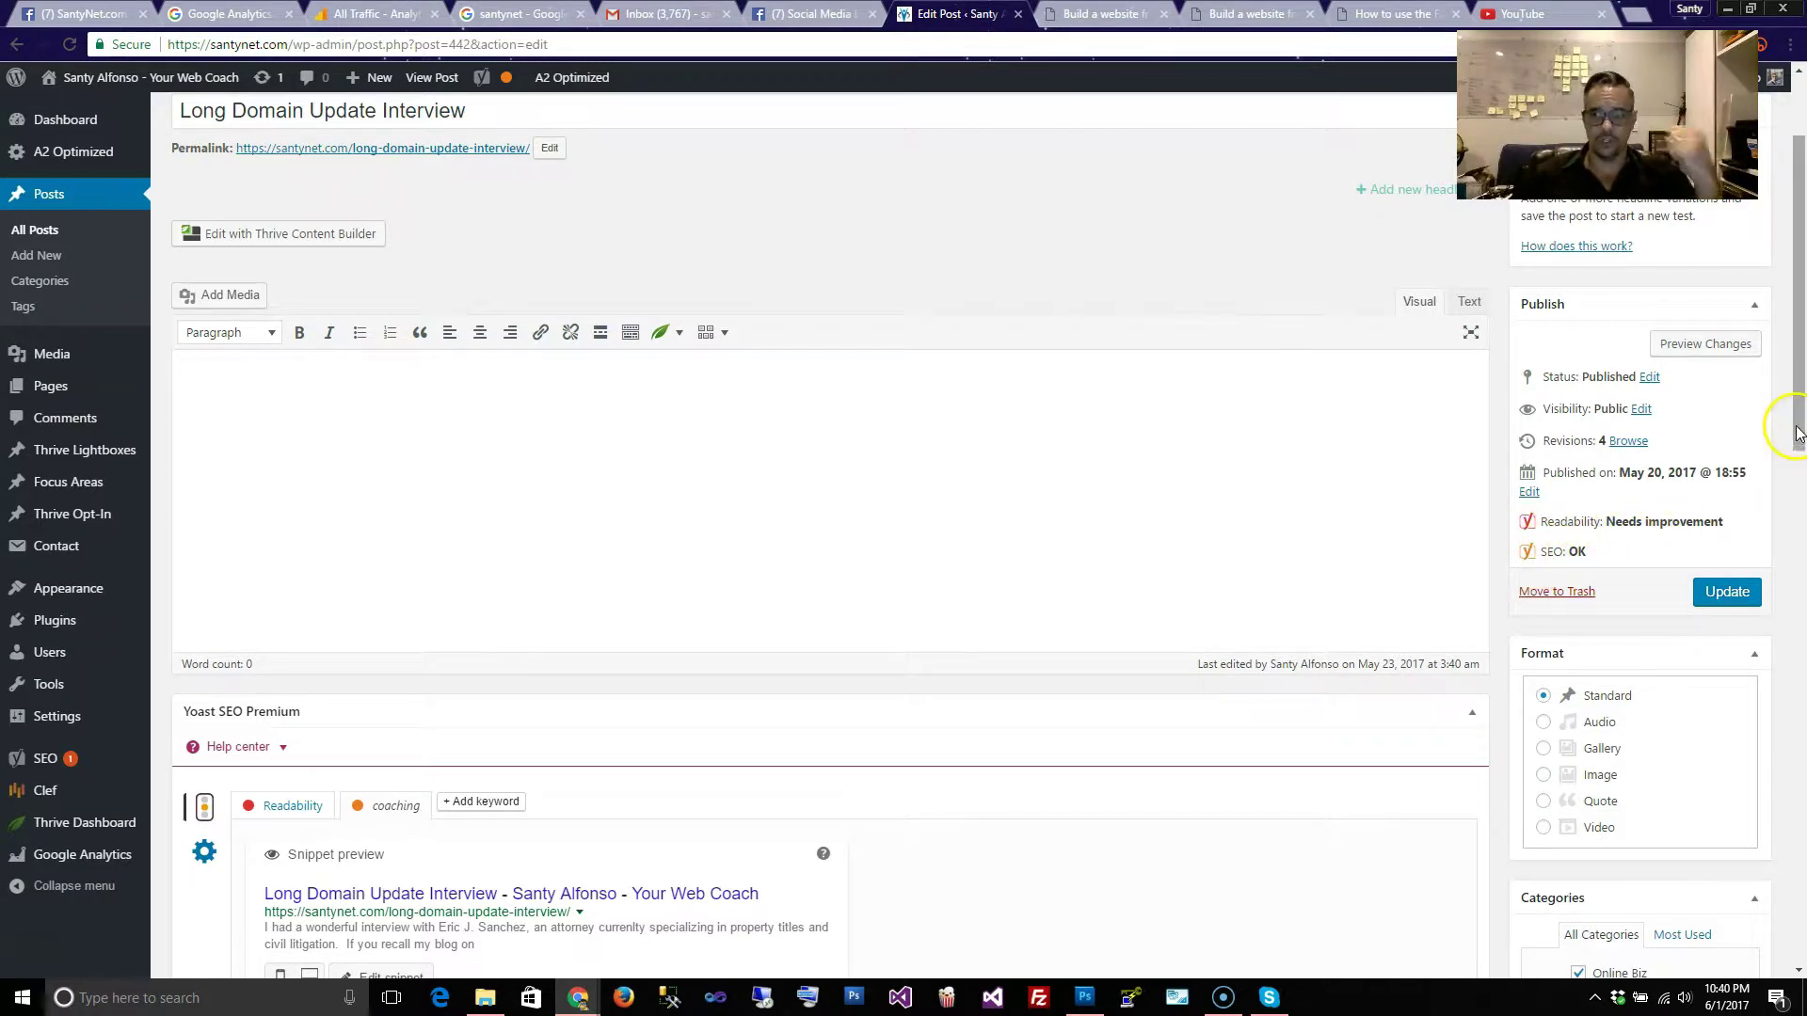
{"action": "left_click_drag", "start_coordinate": [1800, 459], "coordinate": [1799, 681]}
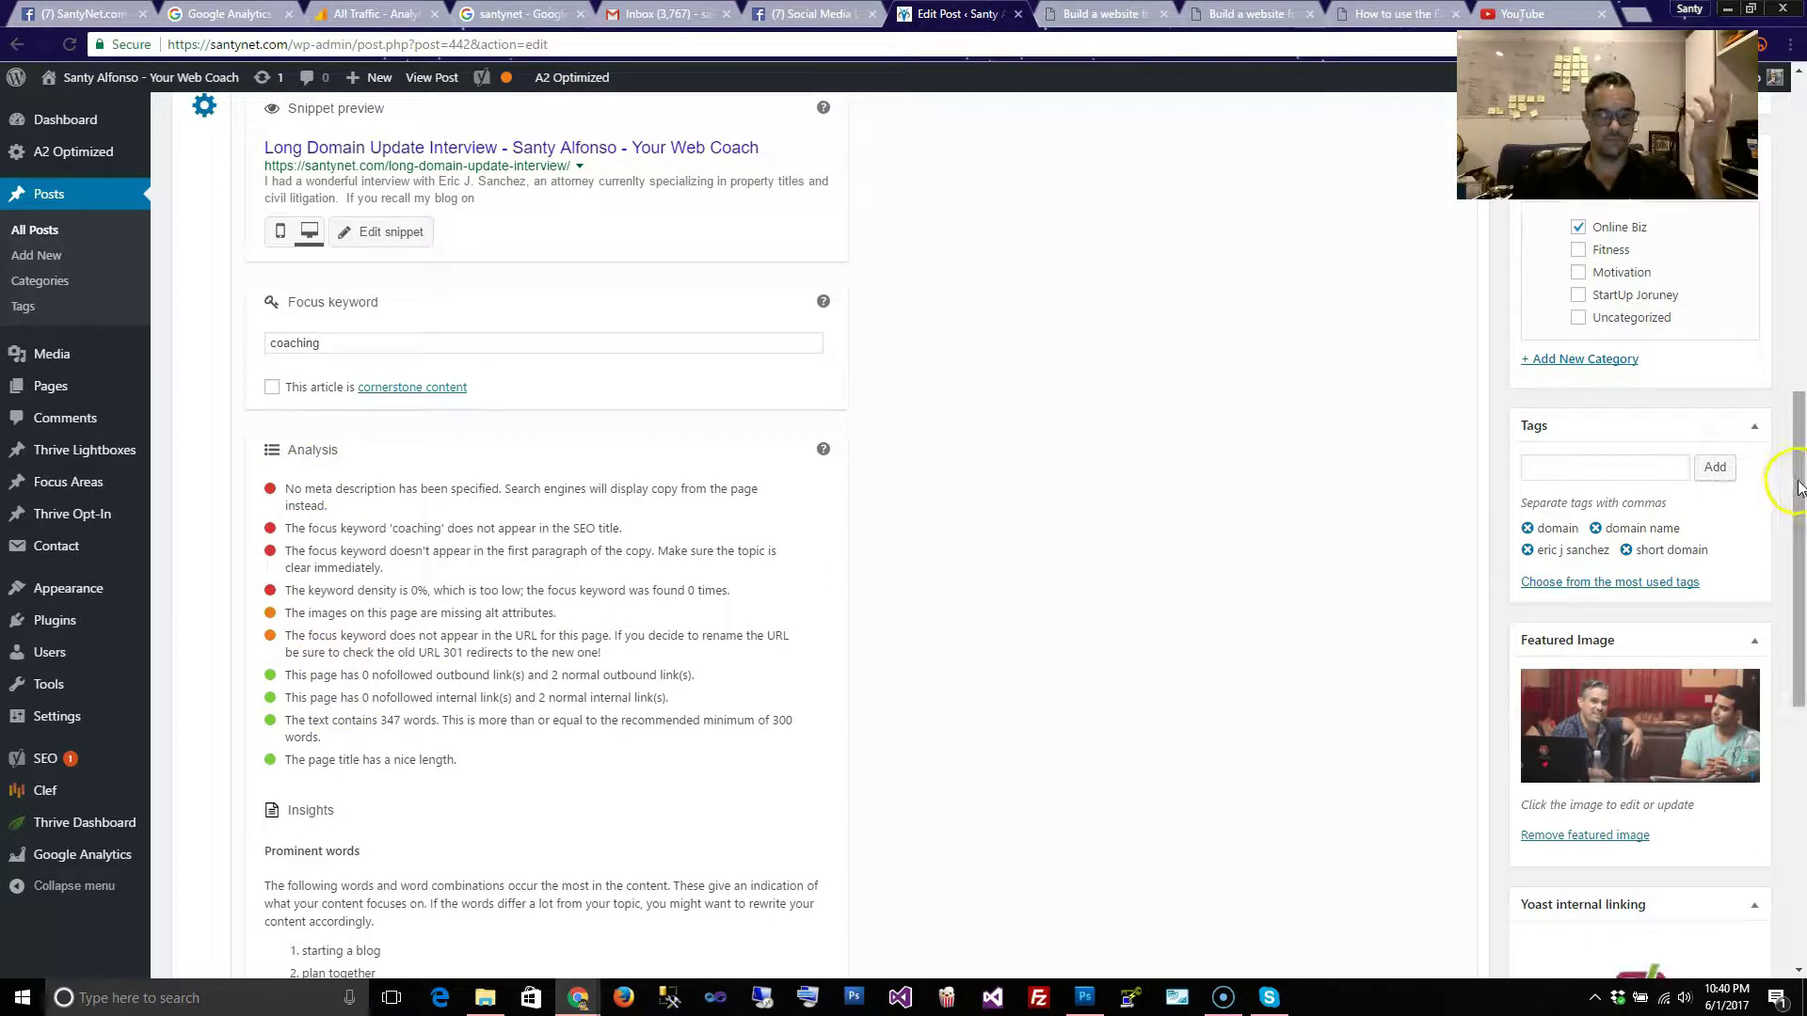
{"action": "left_click_drag", "start_coordinate": [1798, 497], "coordinate": [1788, 435]}
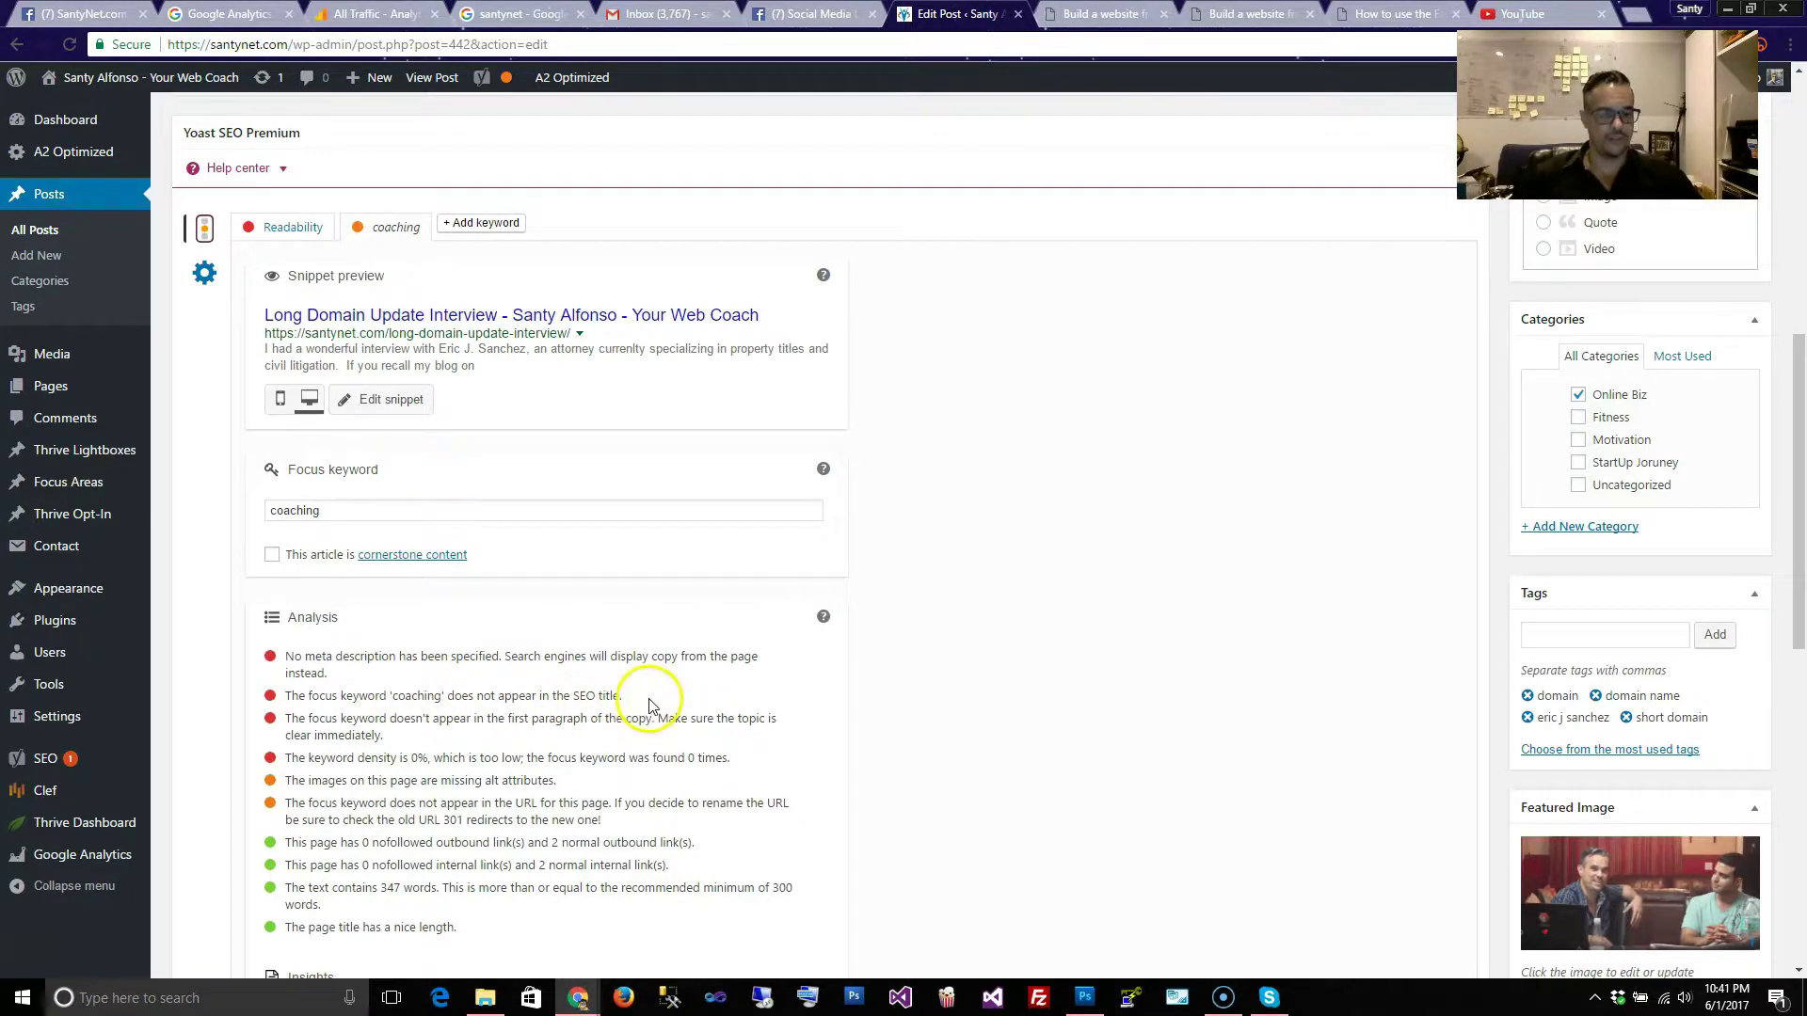
{"action": "left_click_drag", "start_coordinate": [623, 696], "coordinate": [464, 698]}
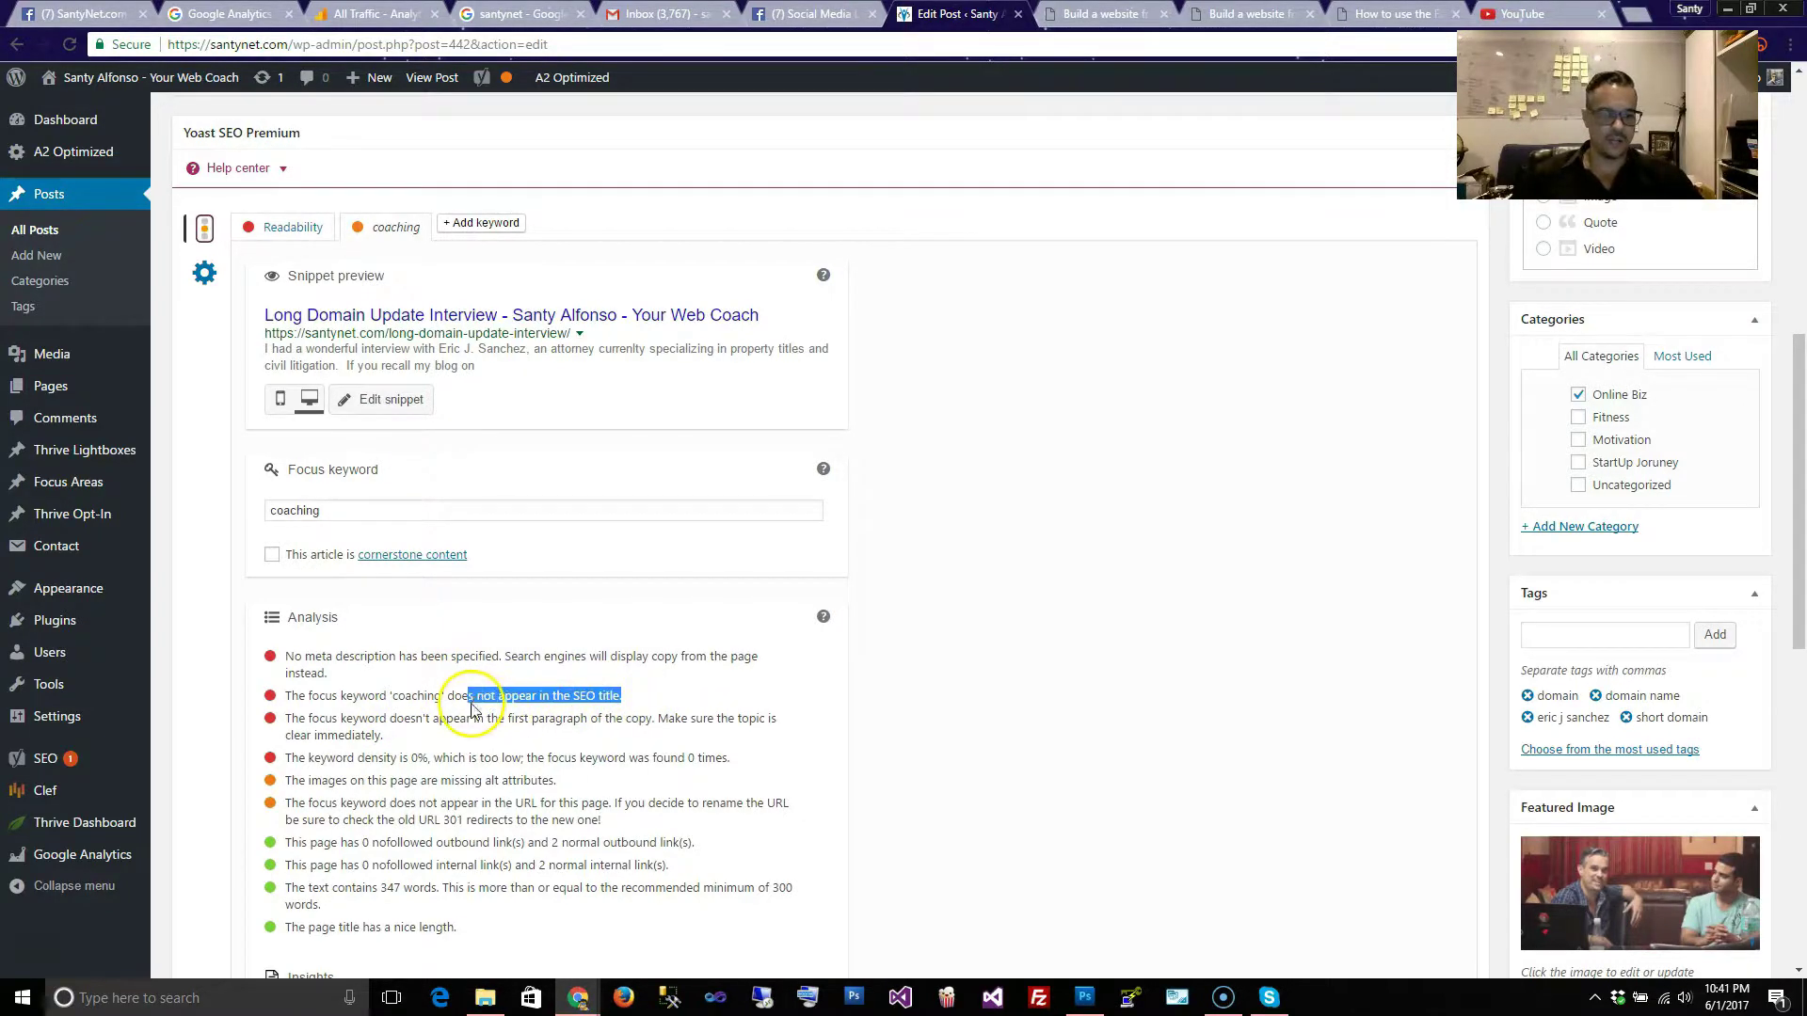
{"action": "left_click", "coordinate": [673, 691]}
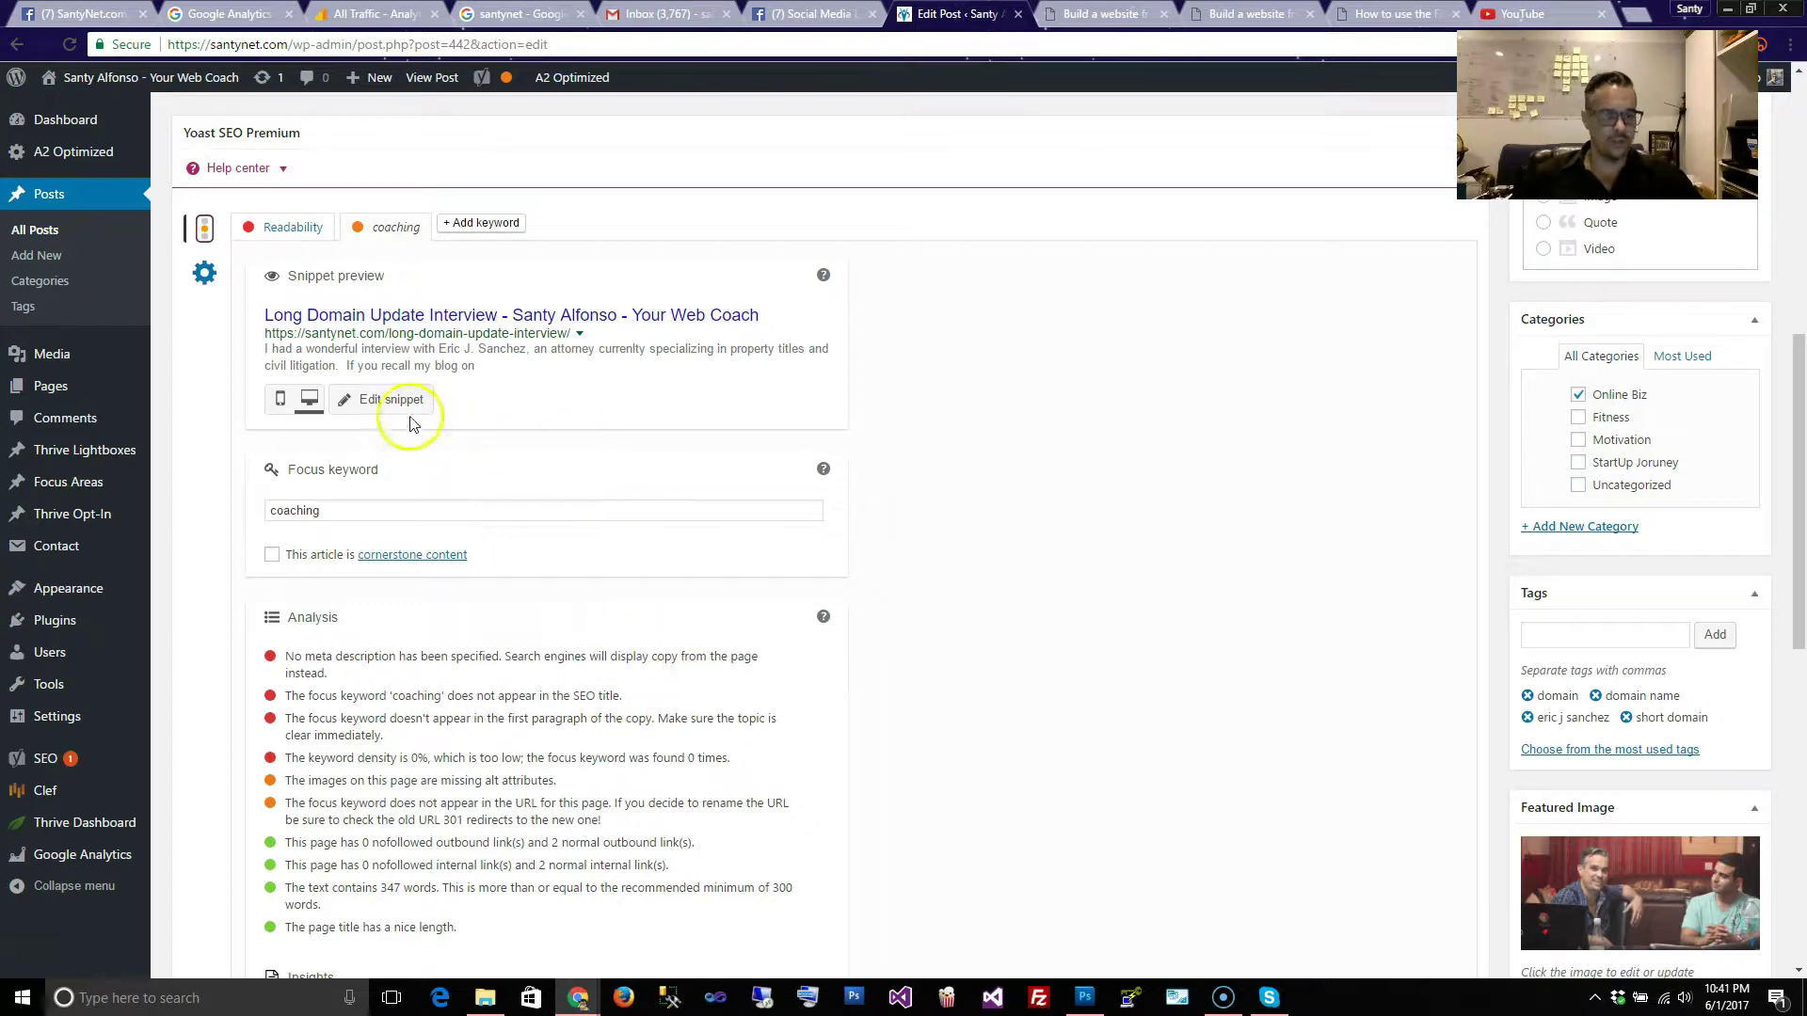
Set the snippet's SEO title to "A web coach can be so helpful as [interviewee's first name] will find out during this interview"
{"action": "left_click", "coordinate": [386, 402]}
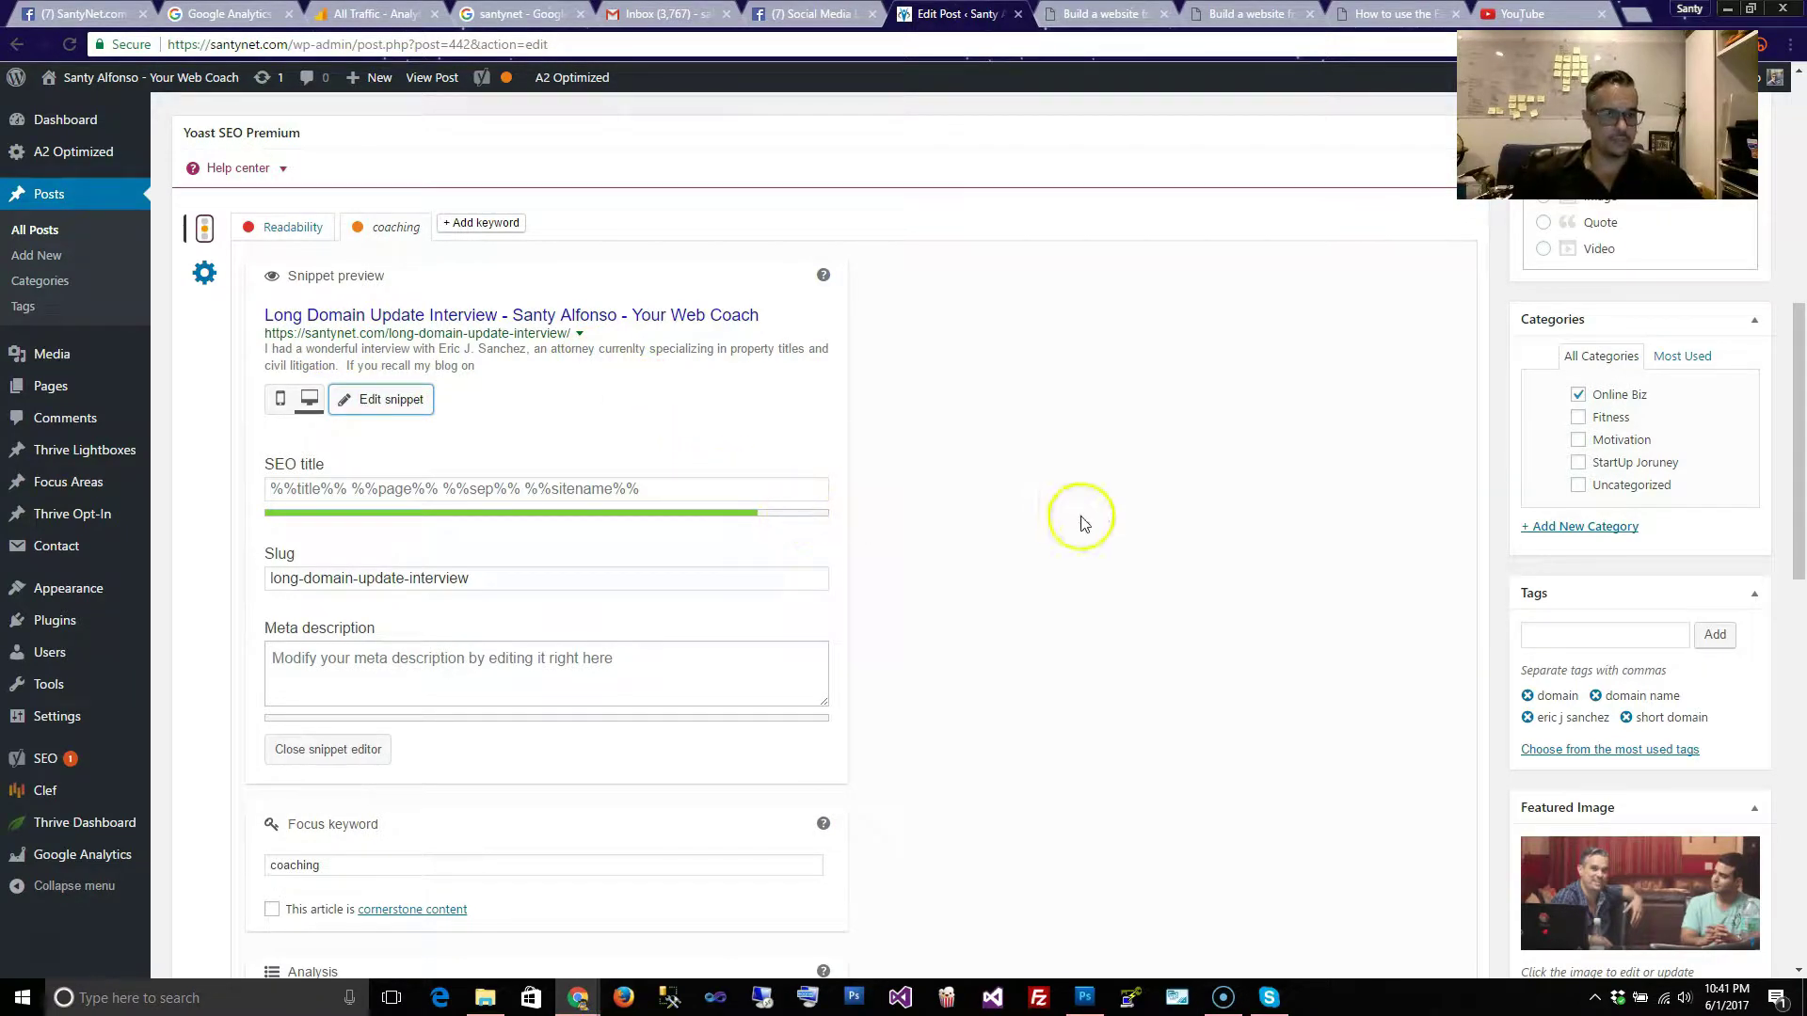
{"action": "mouse_move", "coordinate": [1798, 395]}
{"action": "left_mouse_down"}
{"action": "mouse_move", "coordinate": [1797, 511]}
{"action": "mouse_move", "coordinate": [1792, 421]}
{"action": "left_mouse_up"}
{"action": "left_click", "coordinate": [680, 402]}
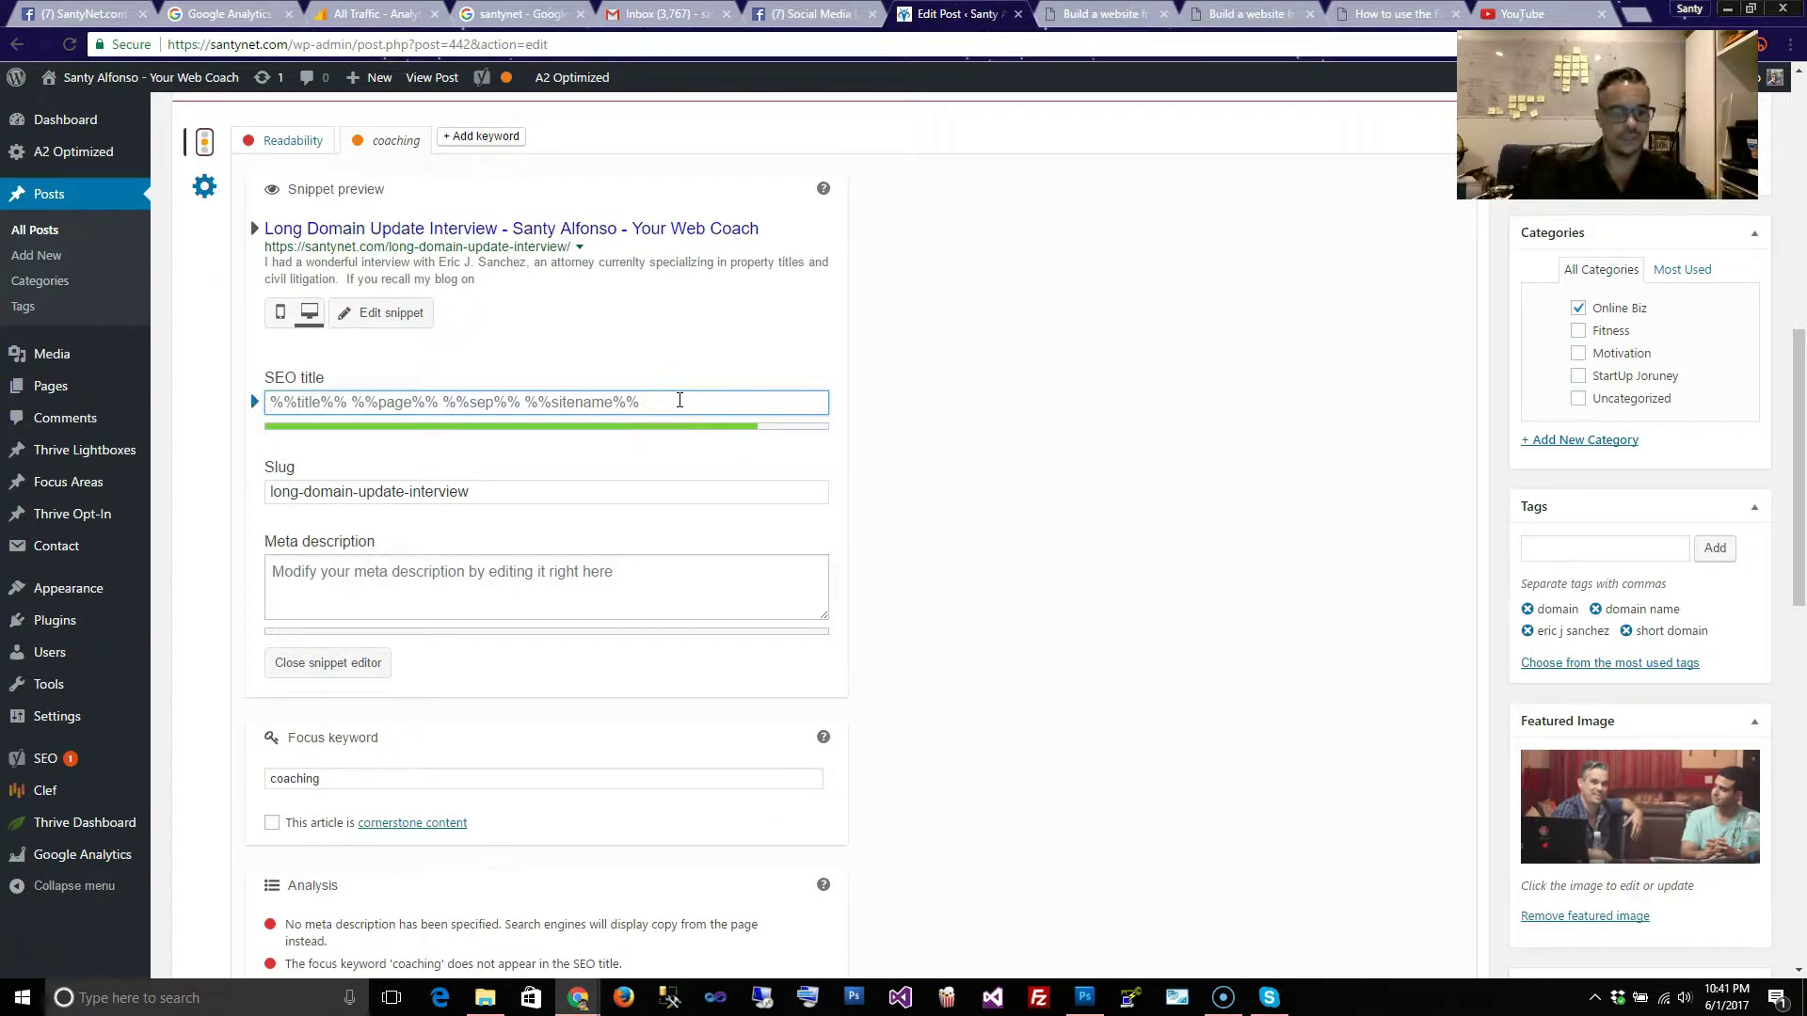
{"action": "type", "text": "A coach"}
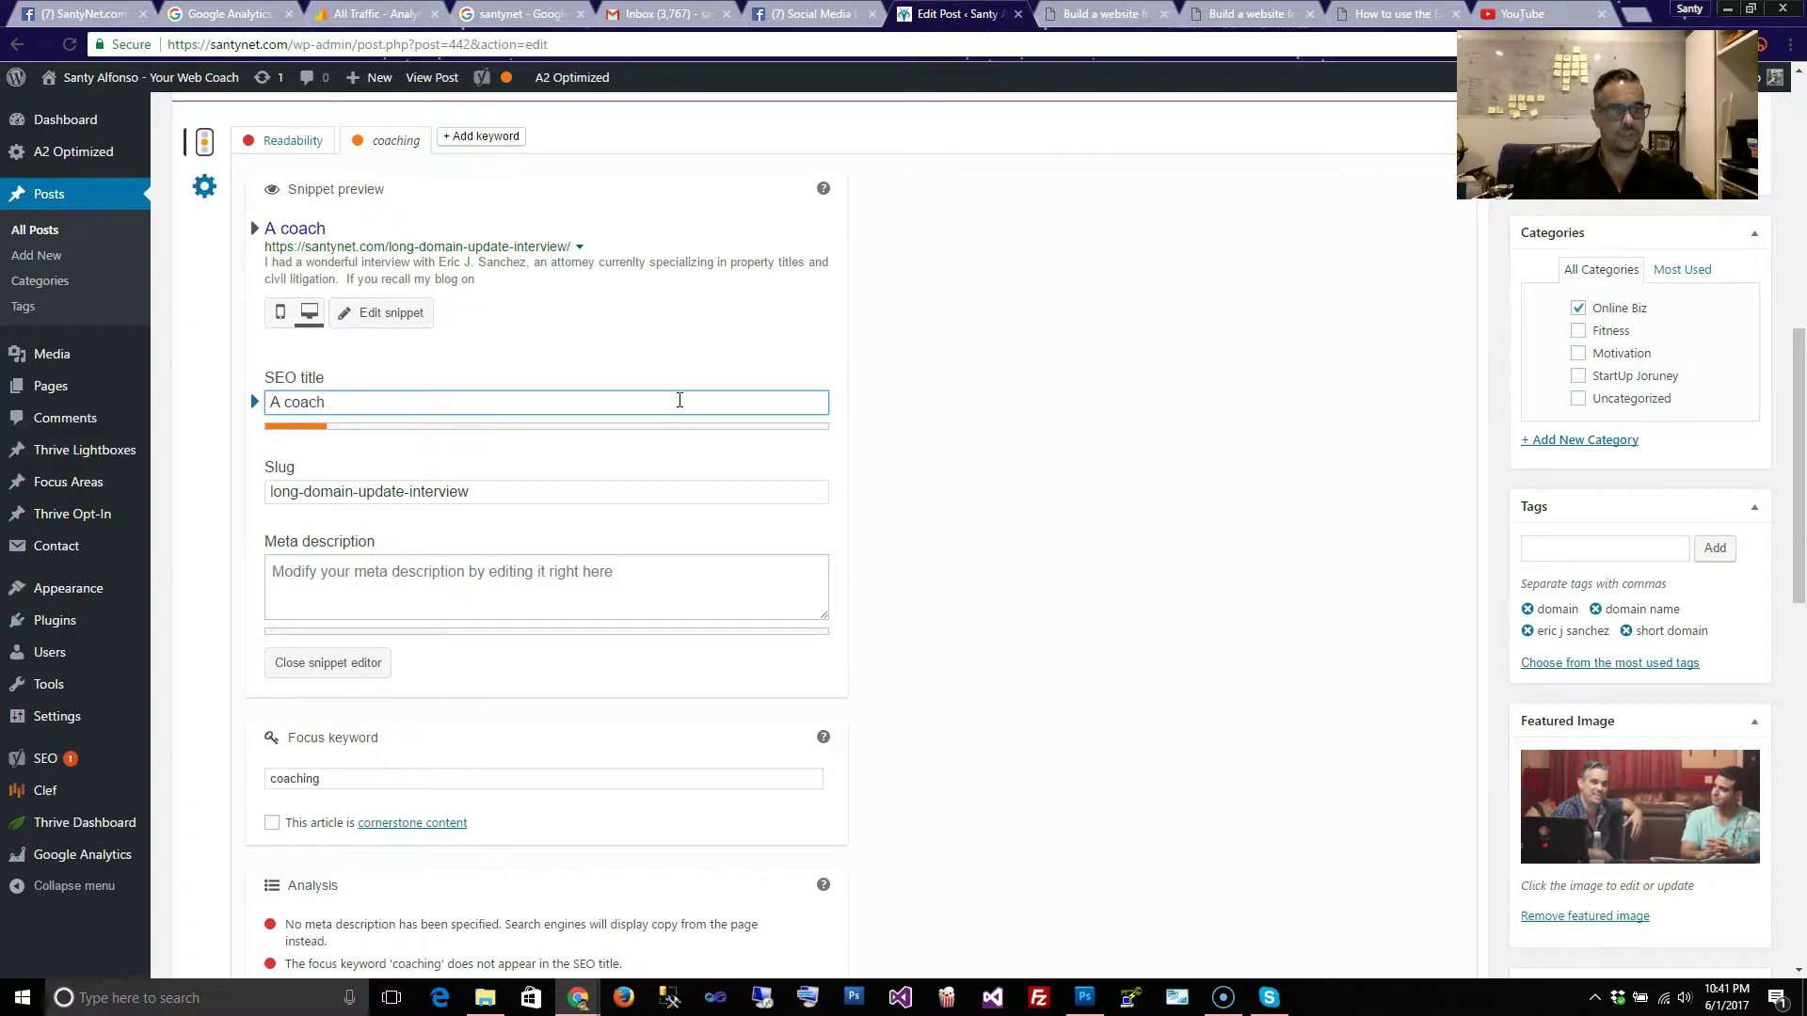
{"action": "type", "text": " can"}
{"action": "key", "text": "BackSpace"}
{"action": "key", "text": "BackSpace"}
{"action": "key", "text": "BackSpace"}
{"action": "key", "text": "BackSpace"}
{"action": "key", "text": "BackSpace"}
{"action": "key", "text": "BackSpace"}
{"action": "key", "text": "BackSpace"}
{"action": "key", "text": "BackSpace"}
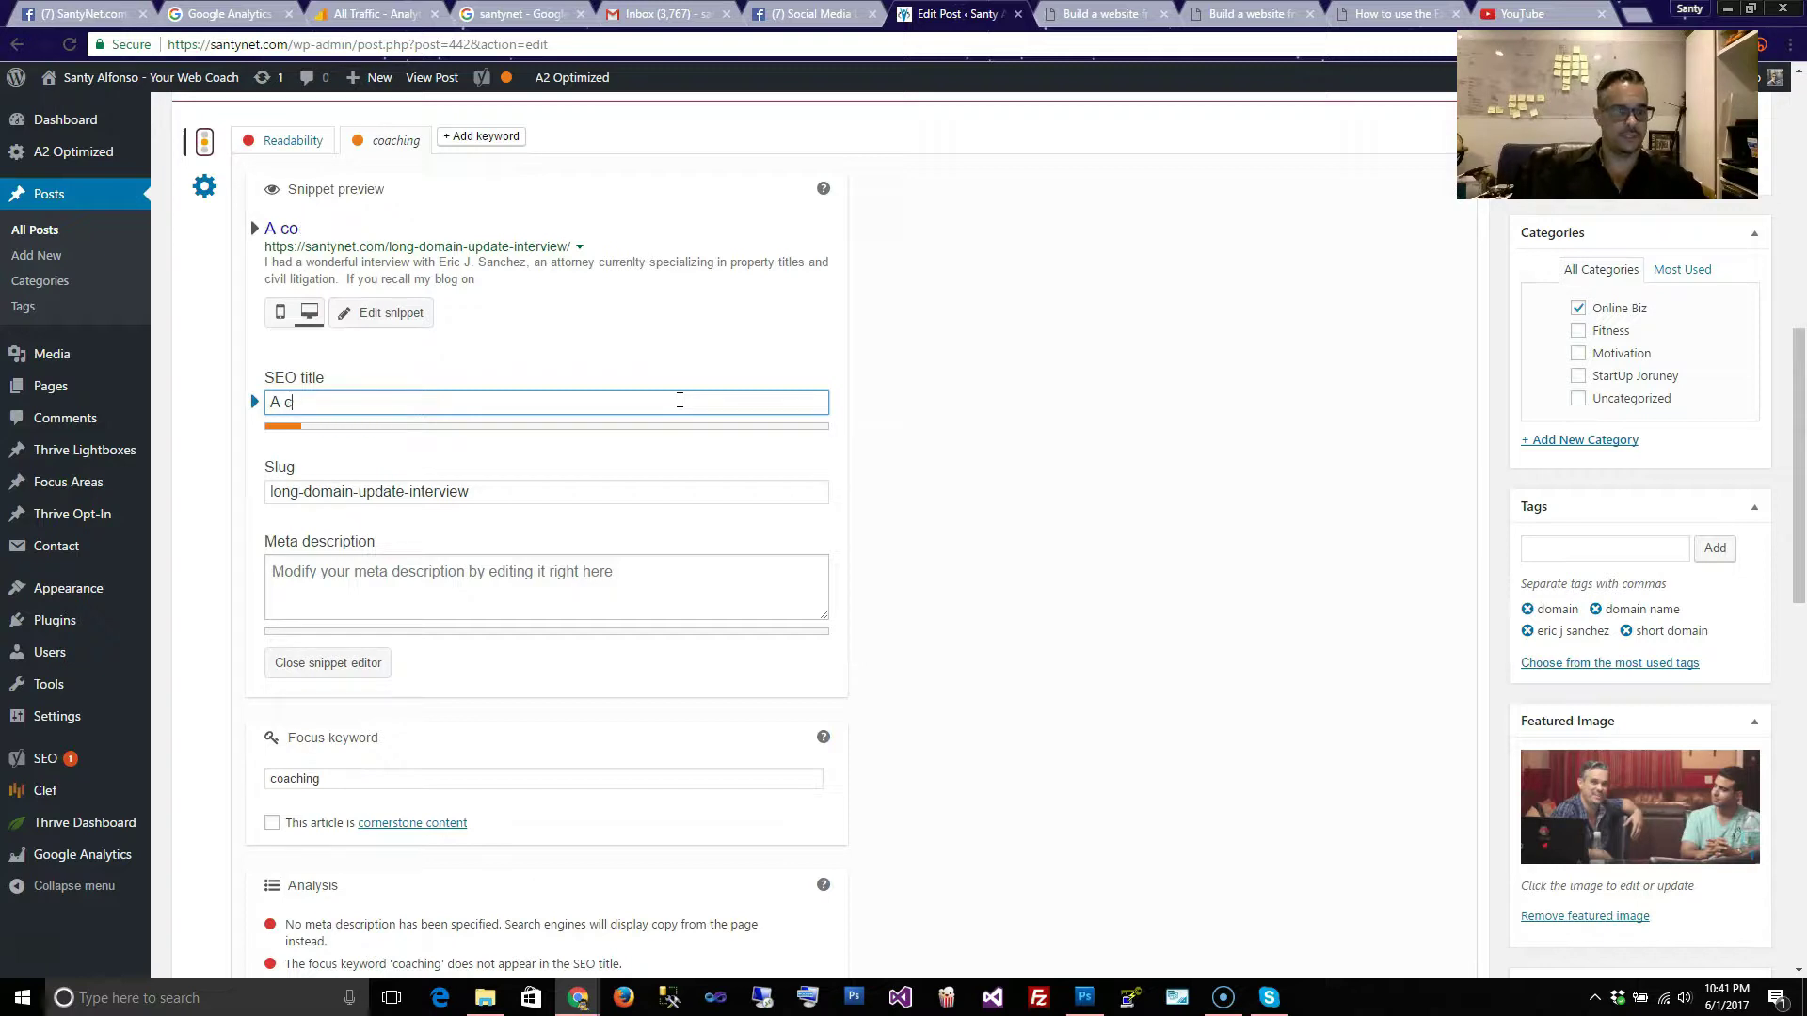
{"action": "type", "text": "web coa"}
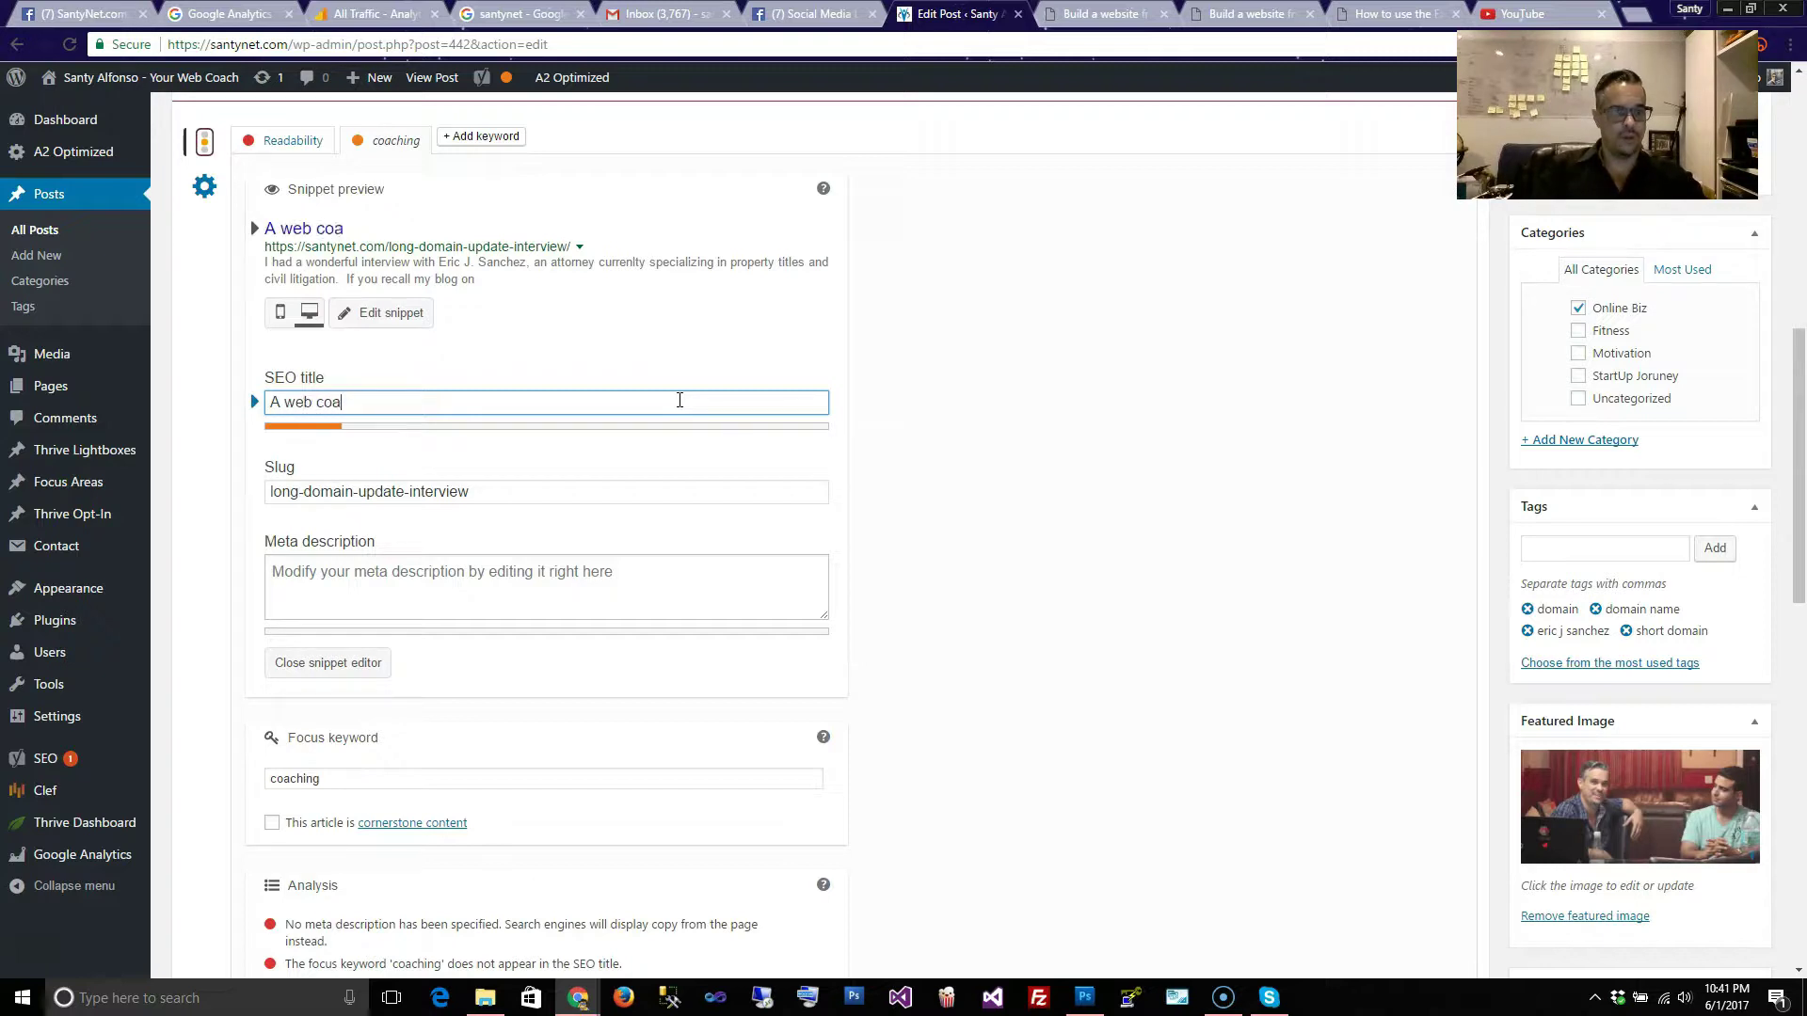
{"action": "type", "text": "ch can be so helpful as"}
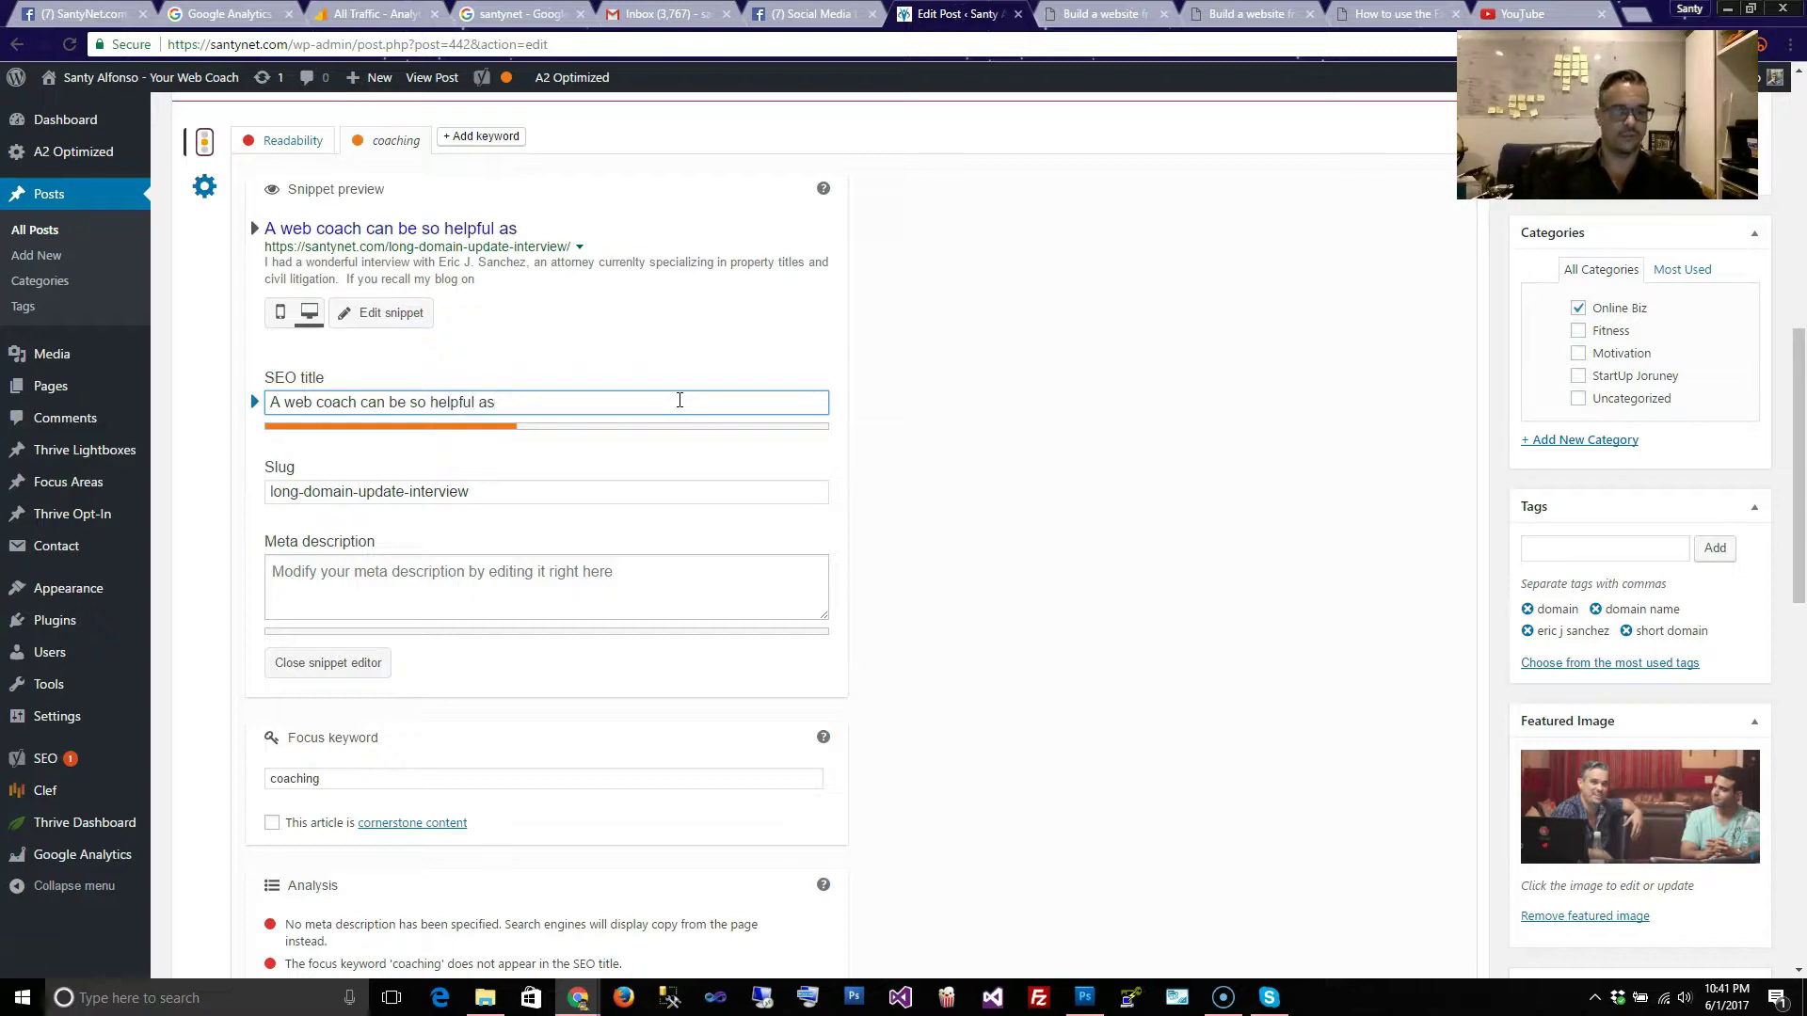
{"action": "type", "text": " you"}
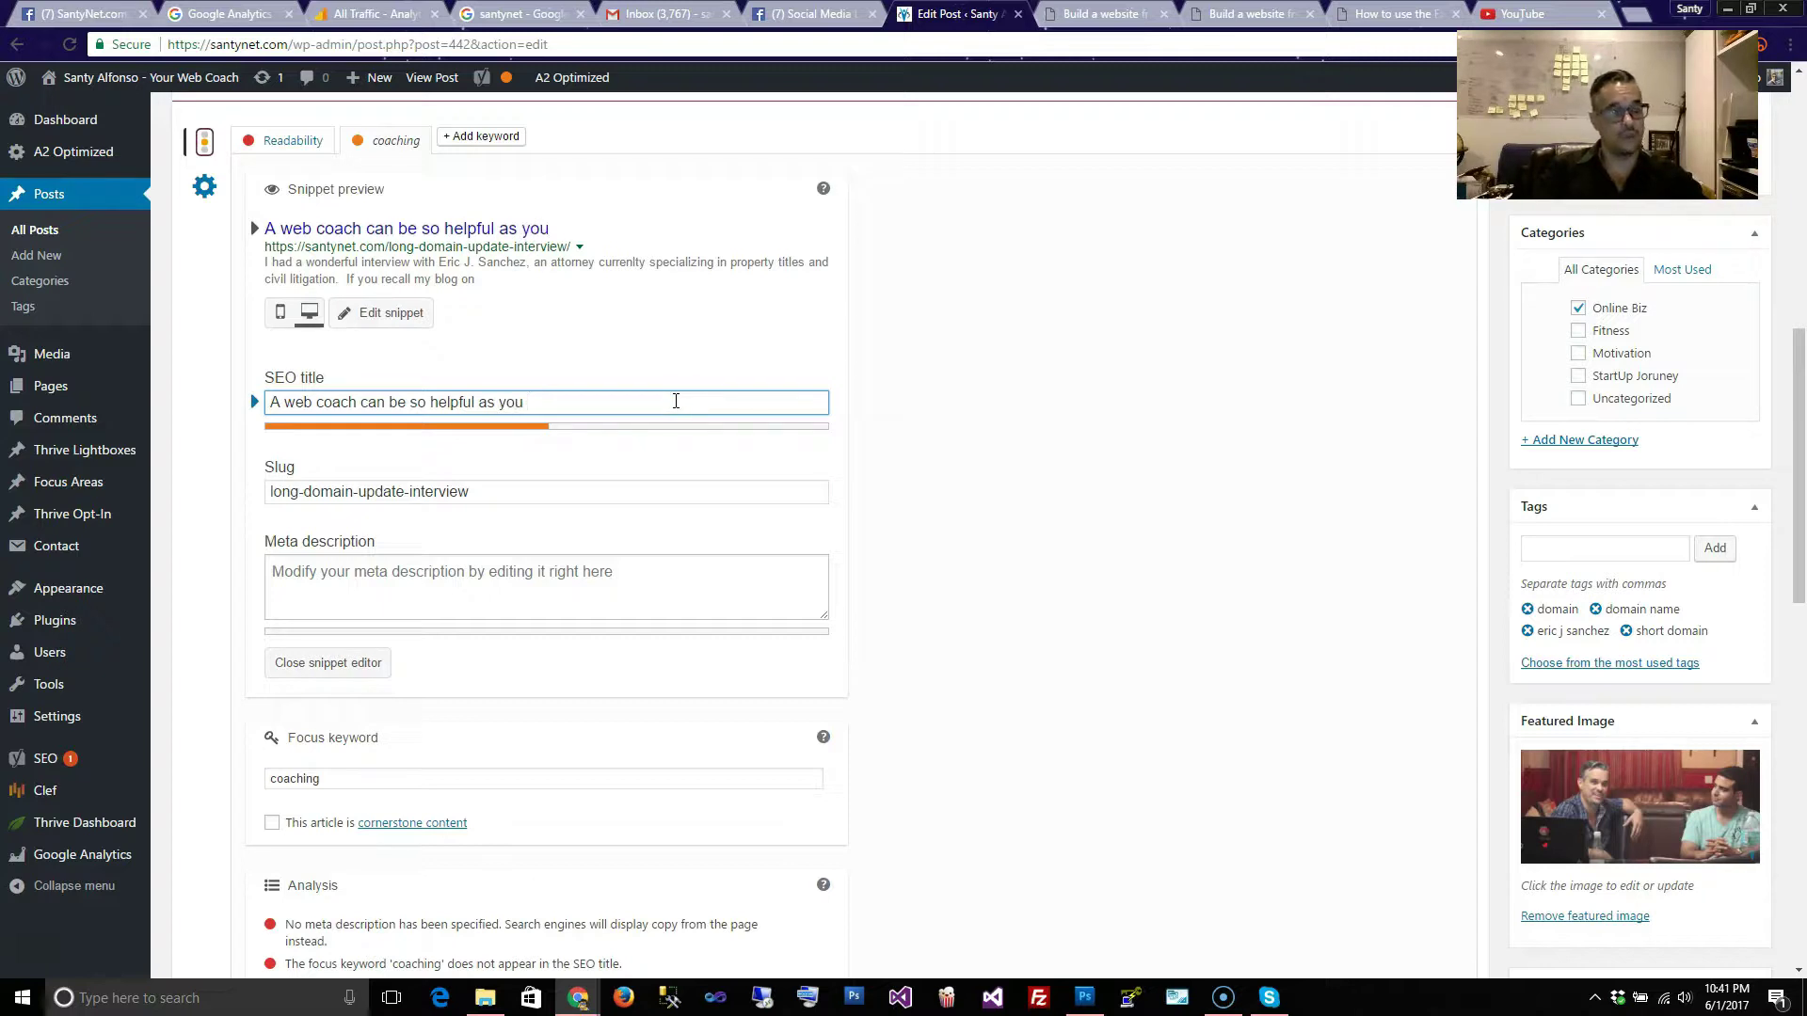
{"action": "key", "text": "BackSpace"}
{"action": "key", "text": "BackSpace"}
{"action": "key", "text": "BackSpace"}
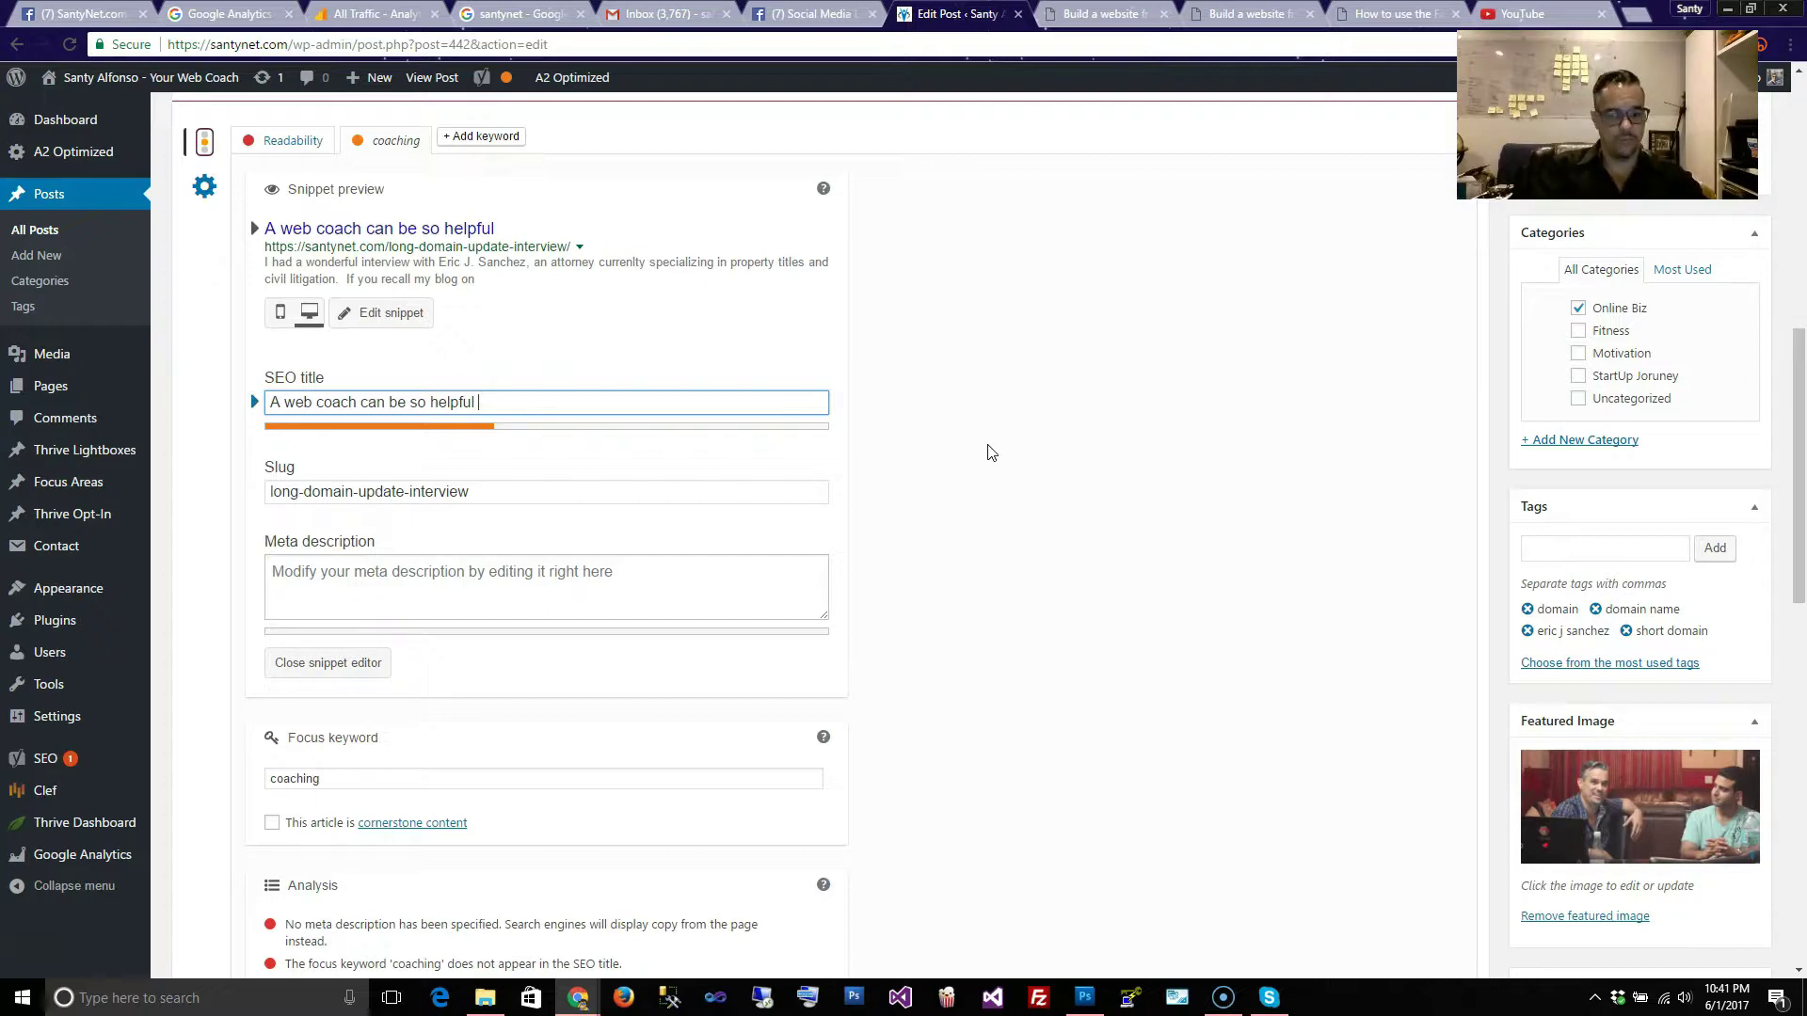
{"action": "type", "text": "s Eric"}
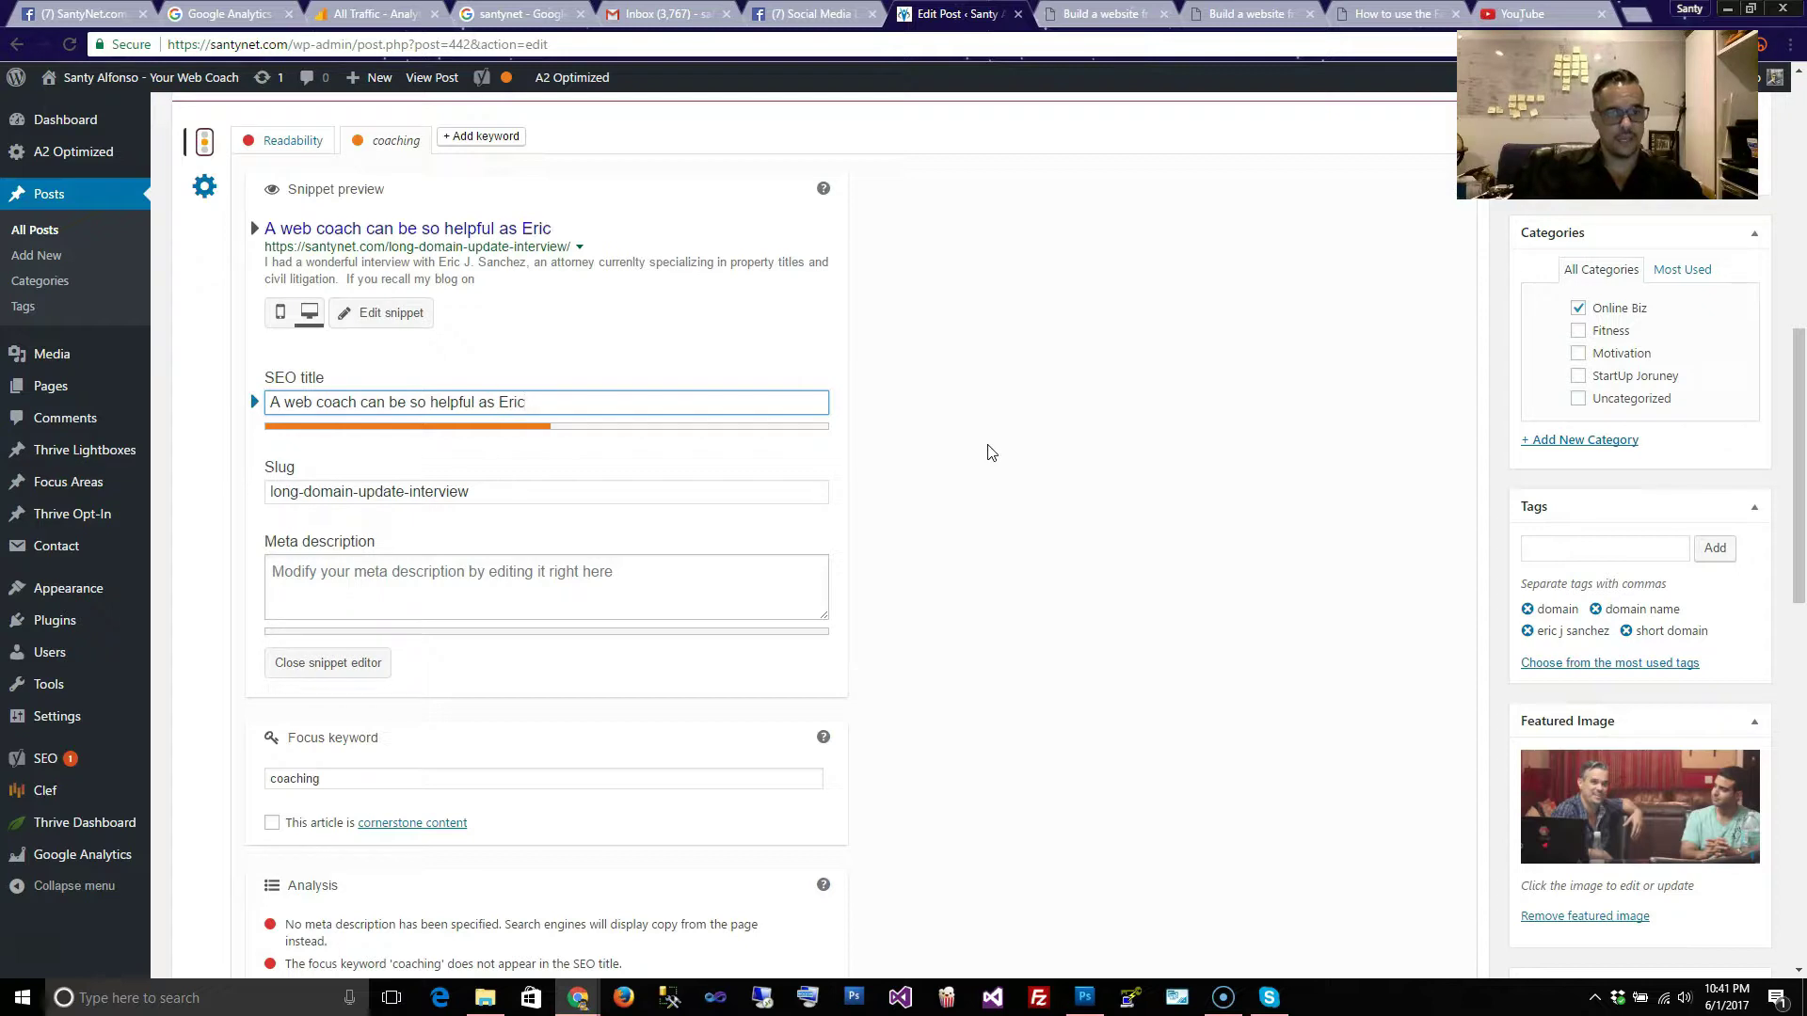
{"action": "type", "text": " will find o"}
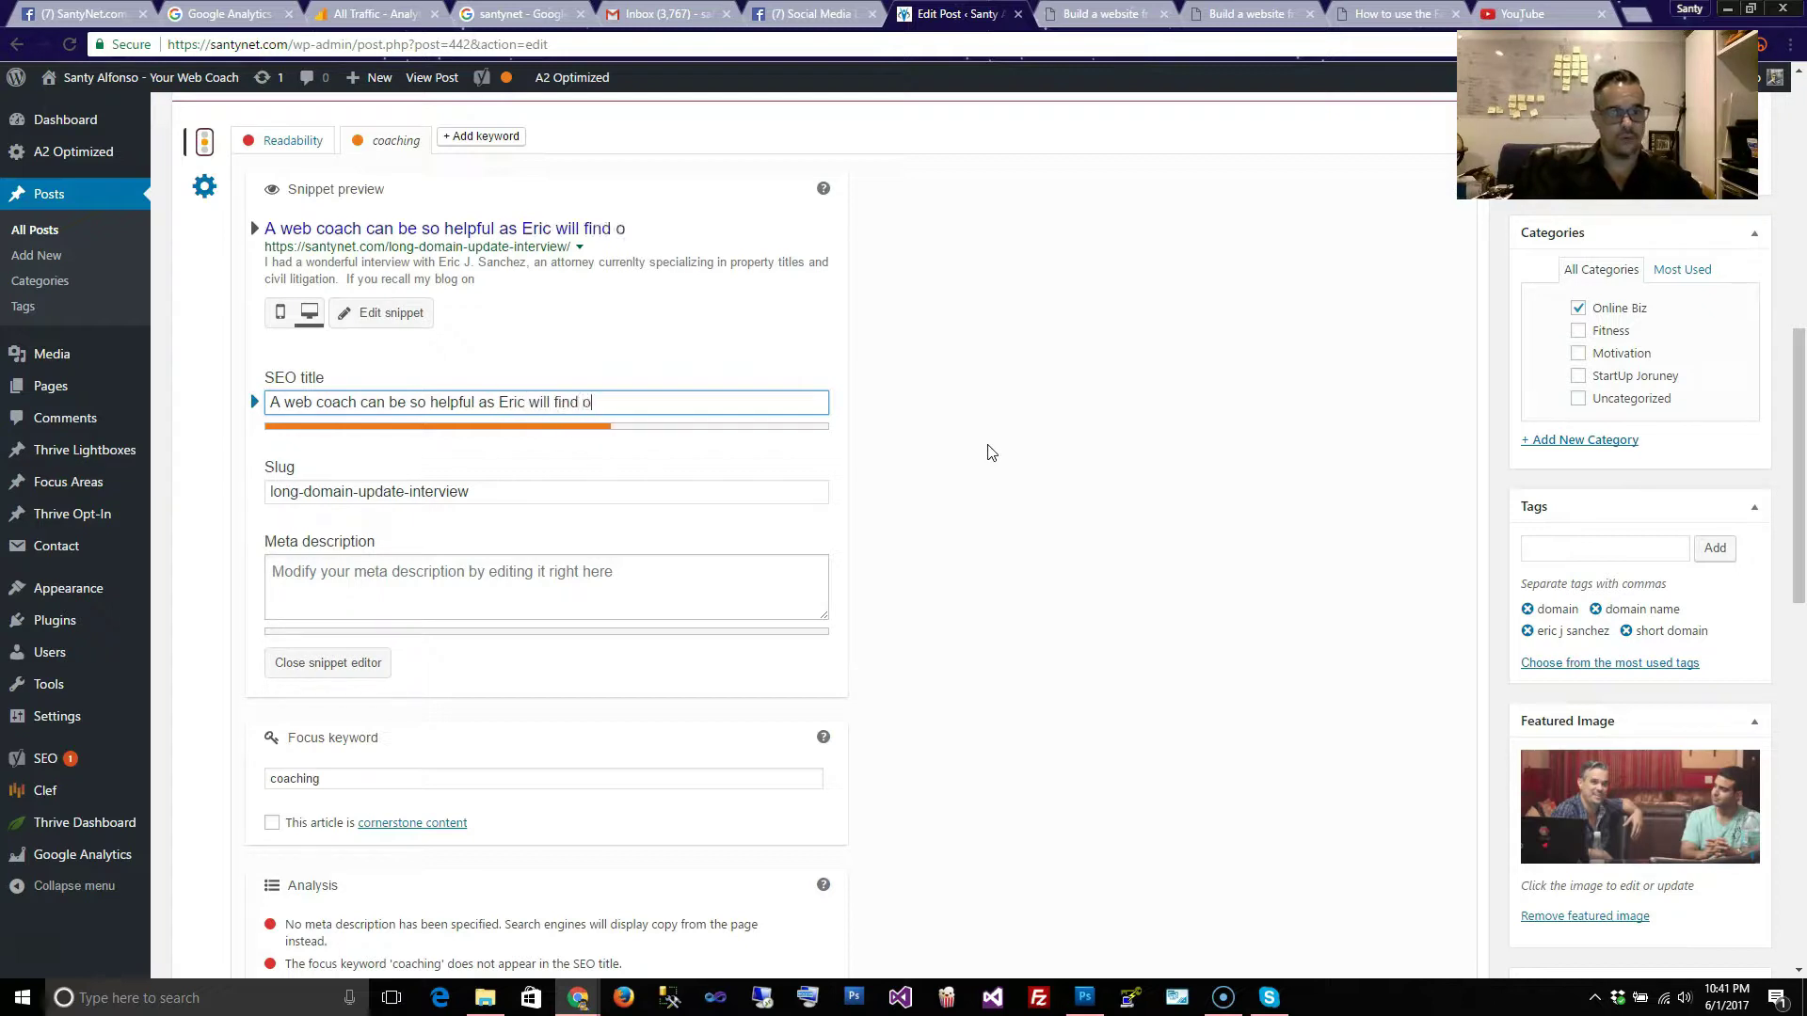
{"action": "type", "text": "ut duri"}
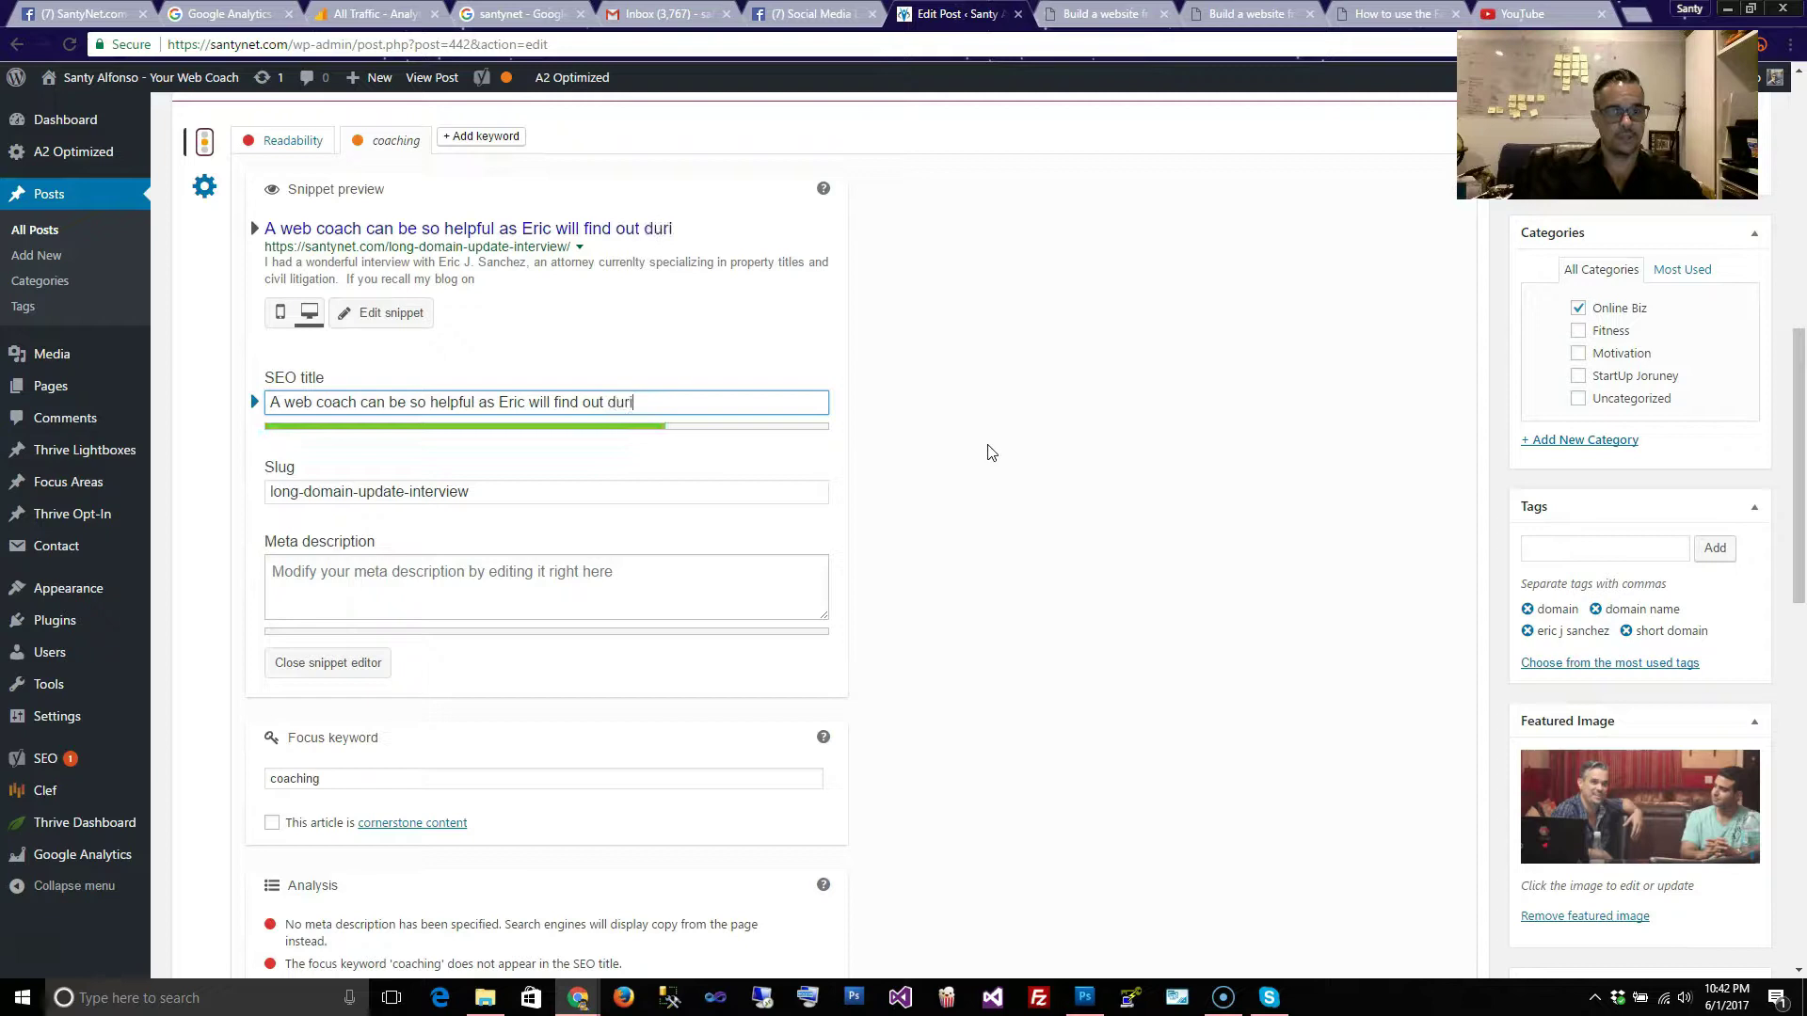
{"action": "type", "text": "ng this interview"}
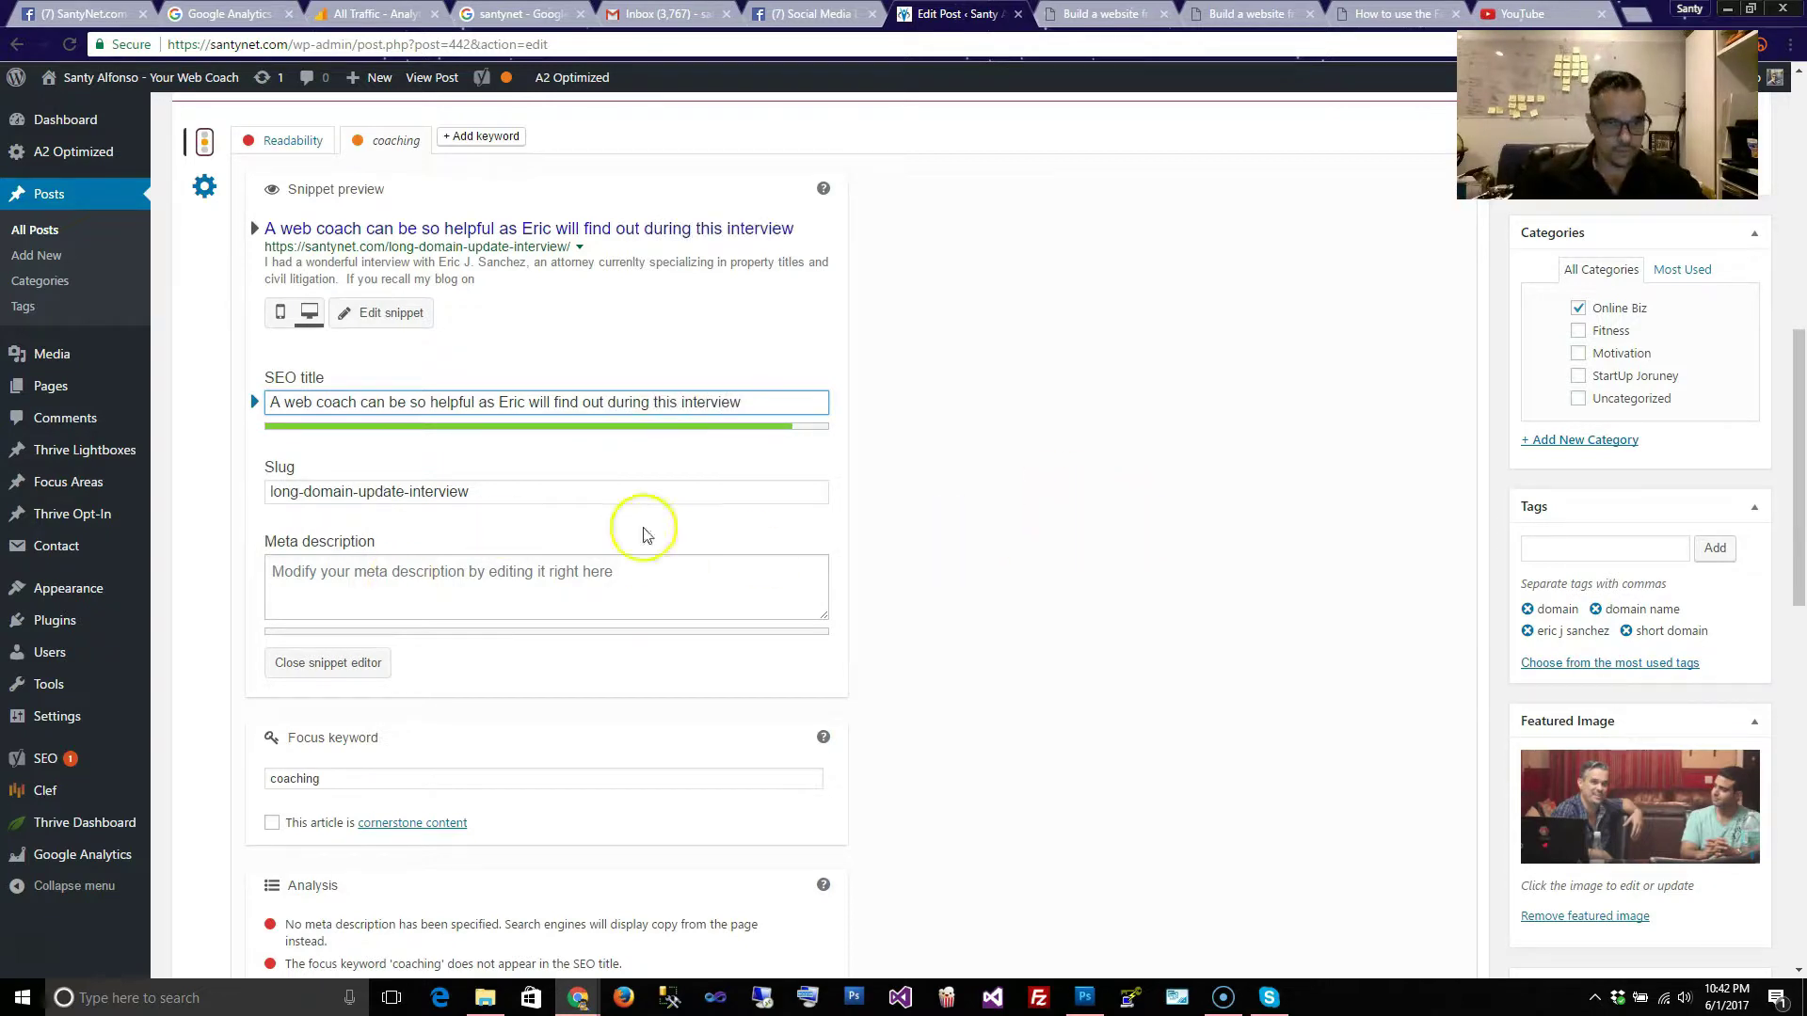
Start the snippet's meta description with "A web coach can guide you thru the process of setting up your website"
{"action": "left_click_drag", "start_coordinate": [1796, 357], "coordinate": [1798, 391]}
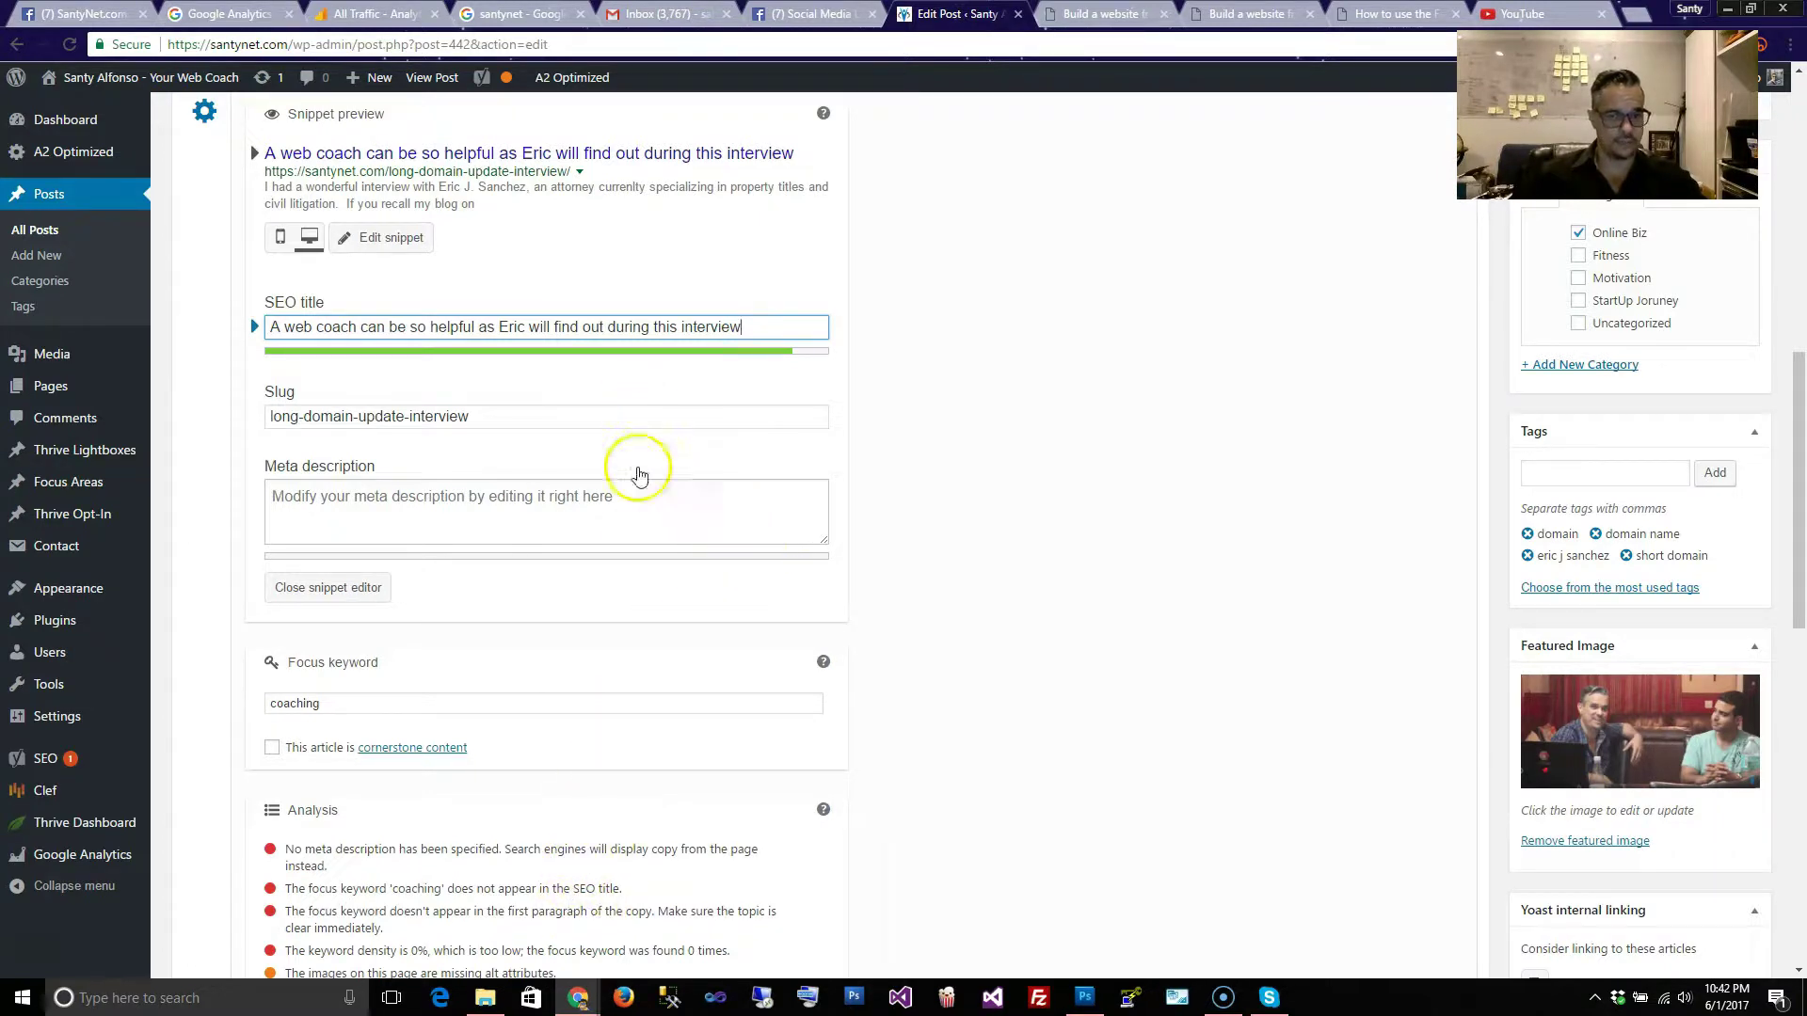
{"action": "left_click", "coordinate": [635, 516]}
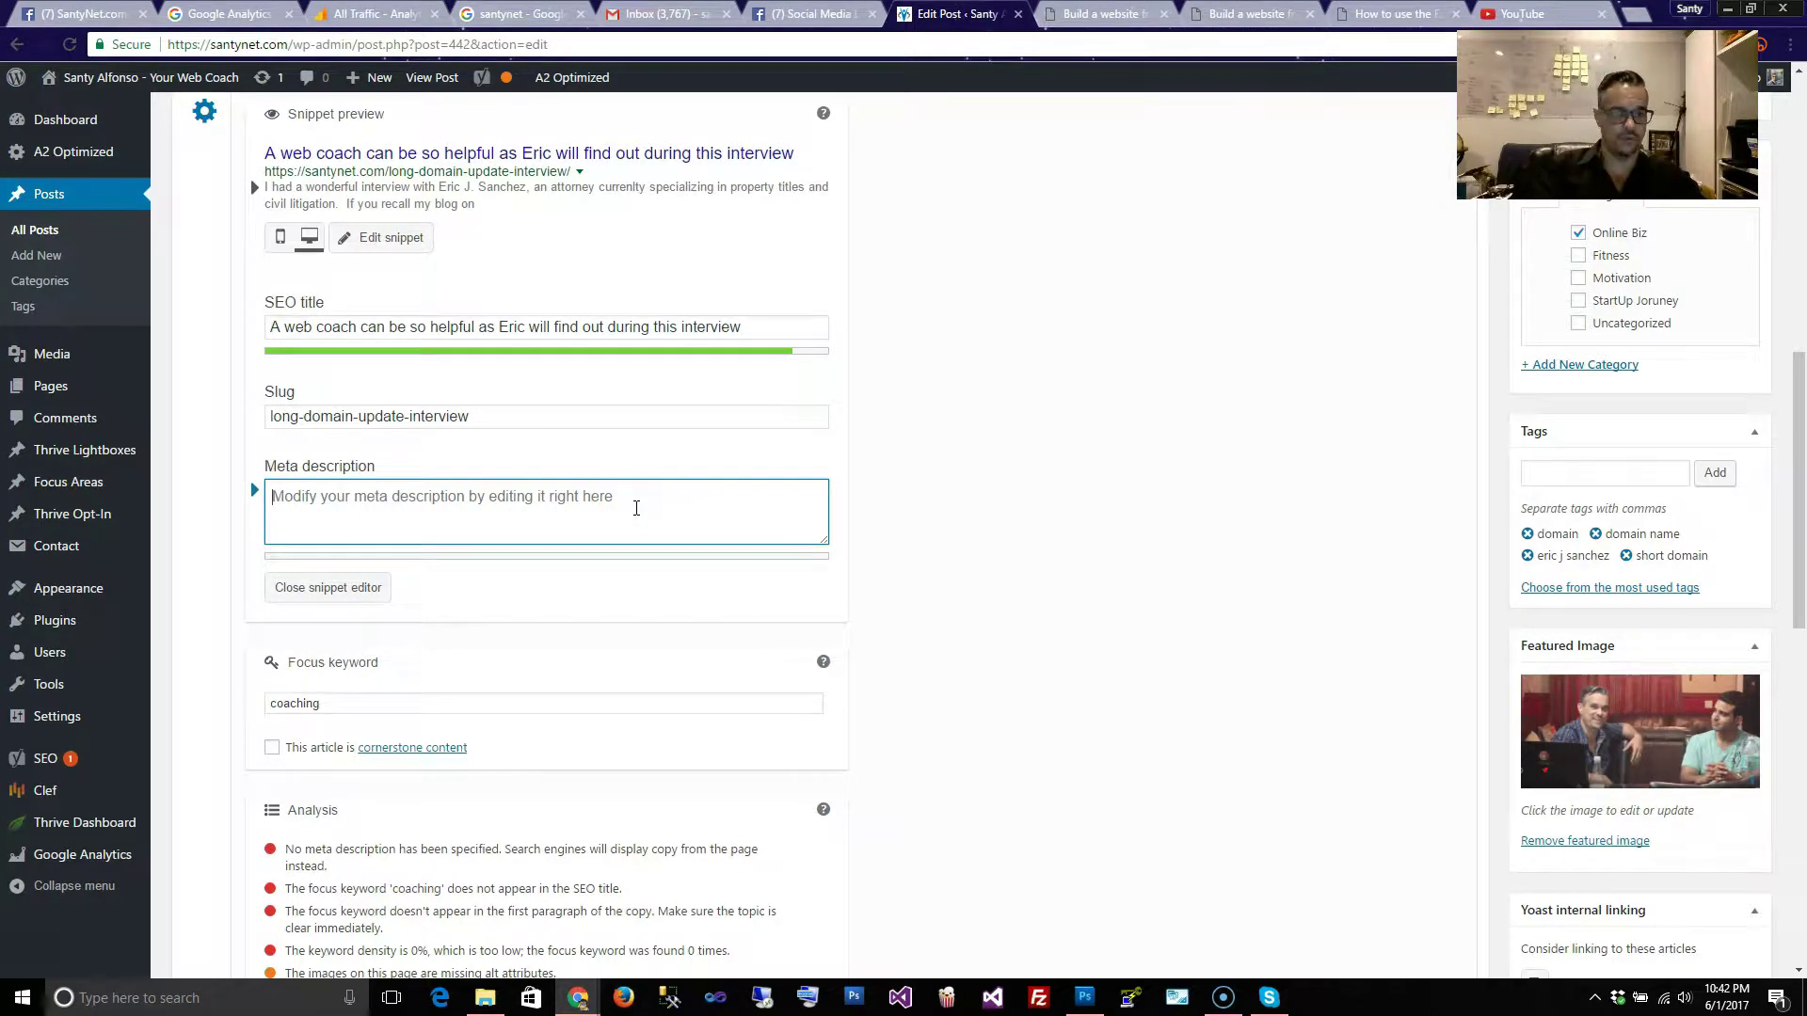
{"action": "type", "text": "A web c"}
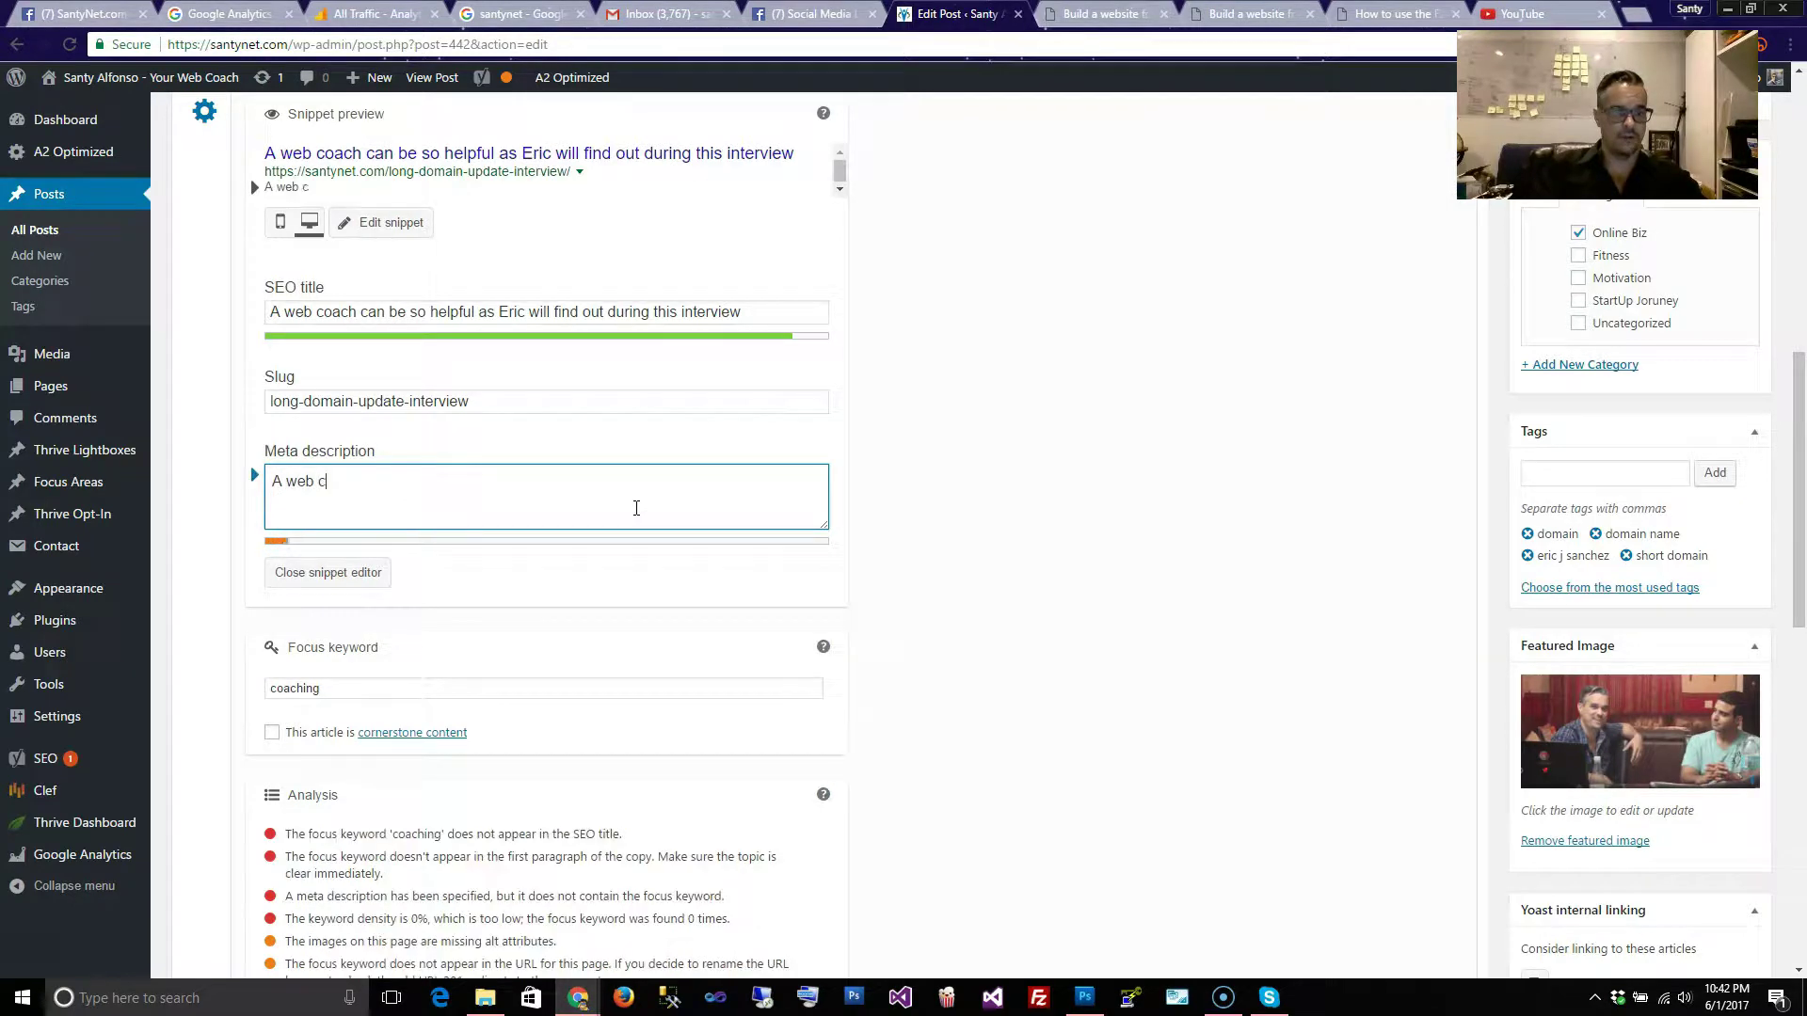
{"action": "type", "text": "oach can as"}
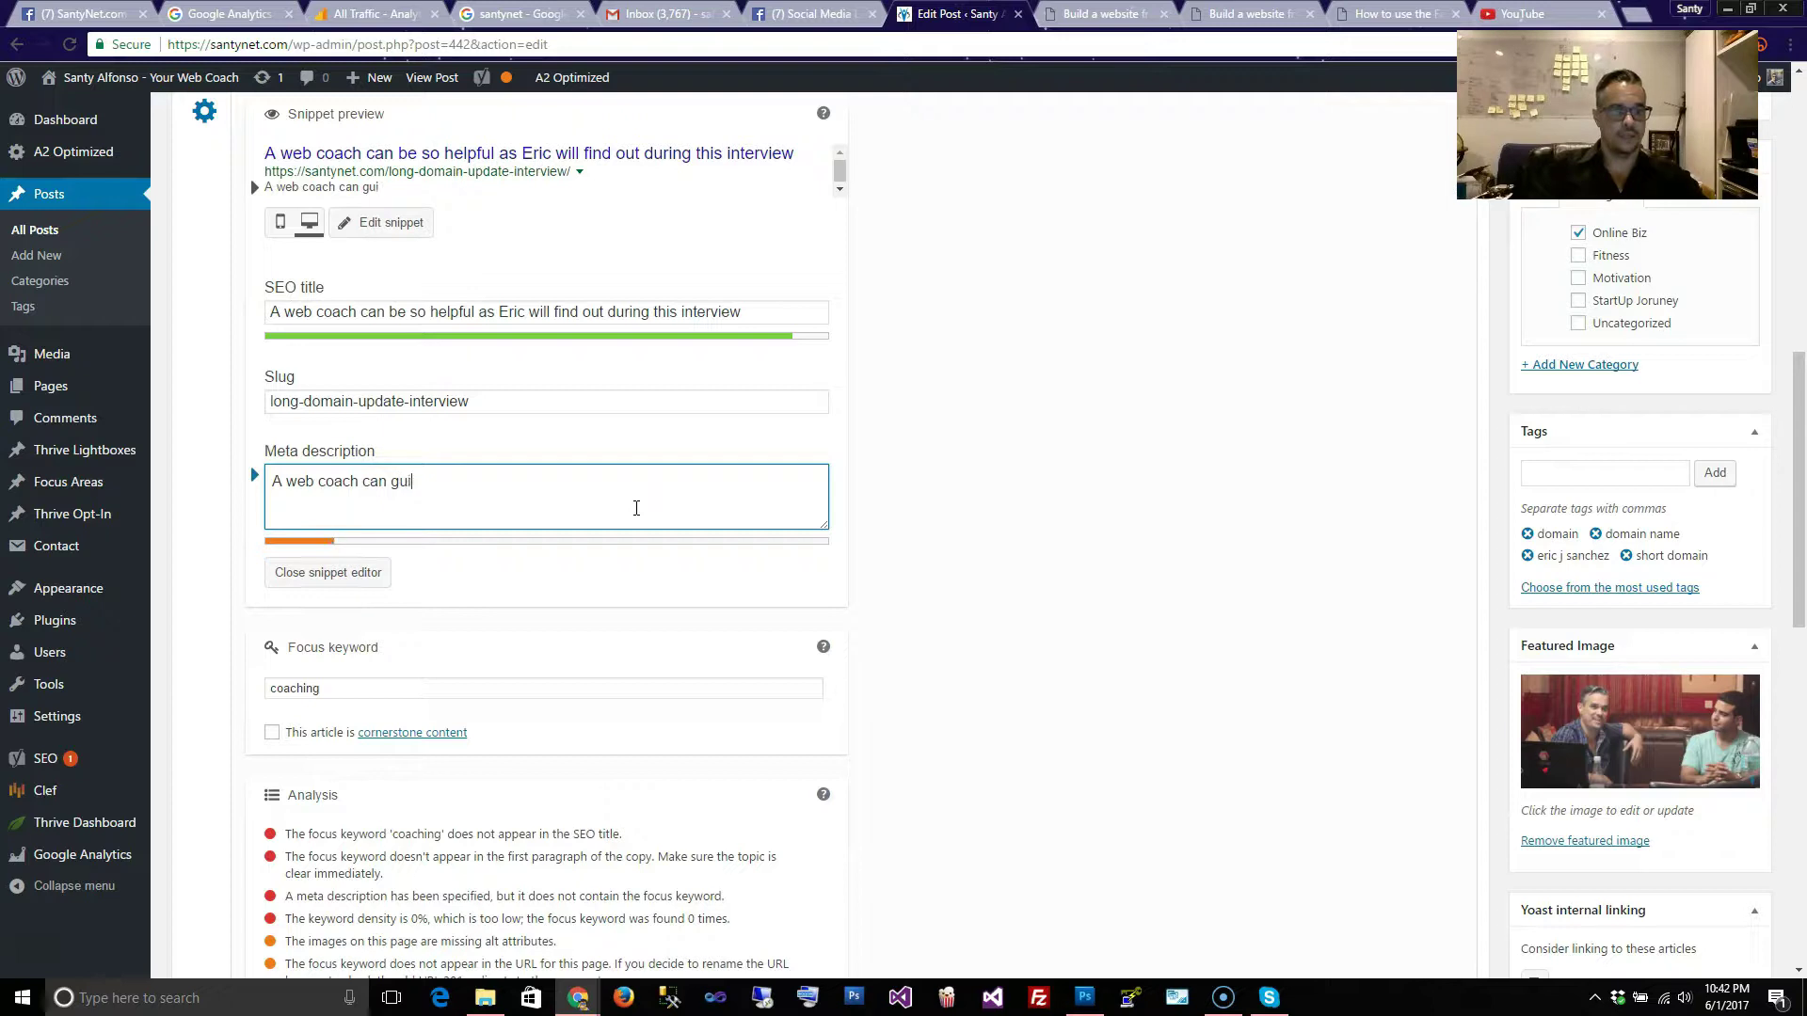
{"action": "type", "text": "ide you thru the process of"}
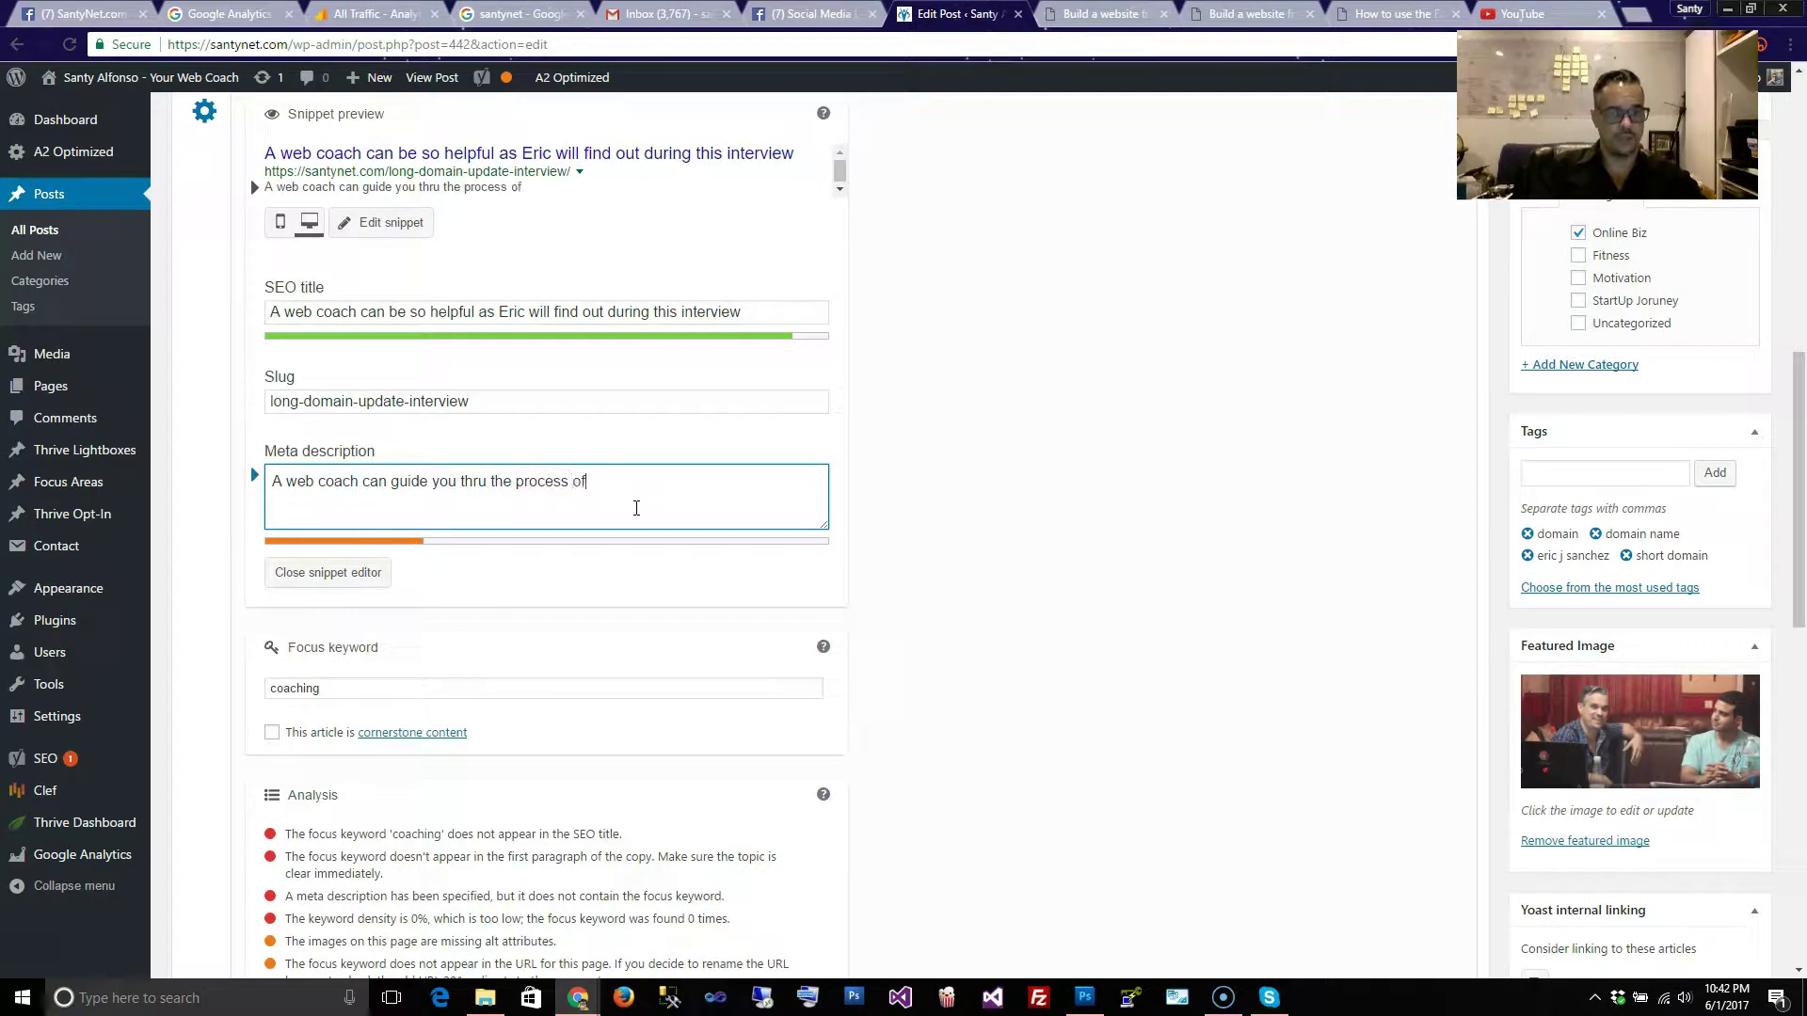
{"action": "type", "text": " setting up "}
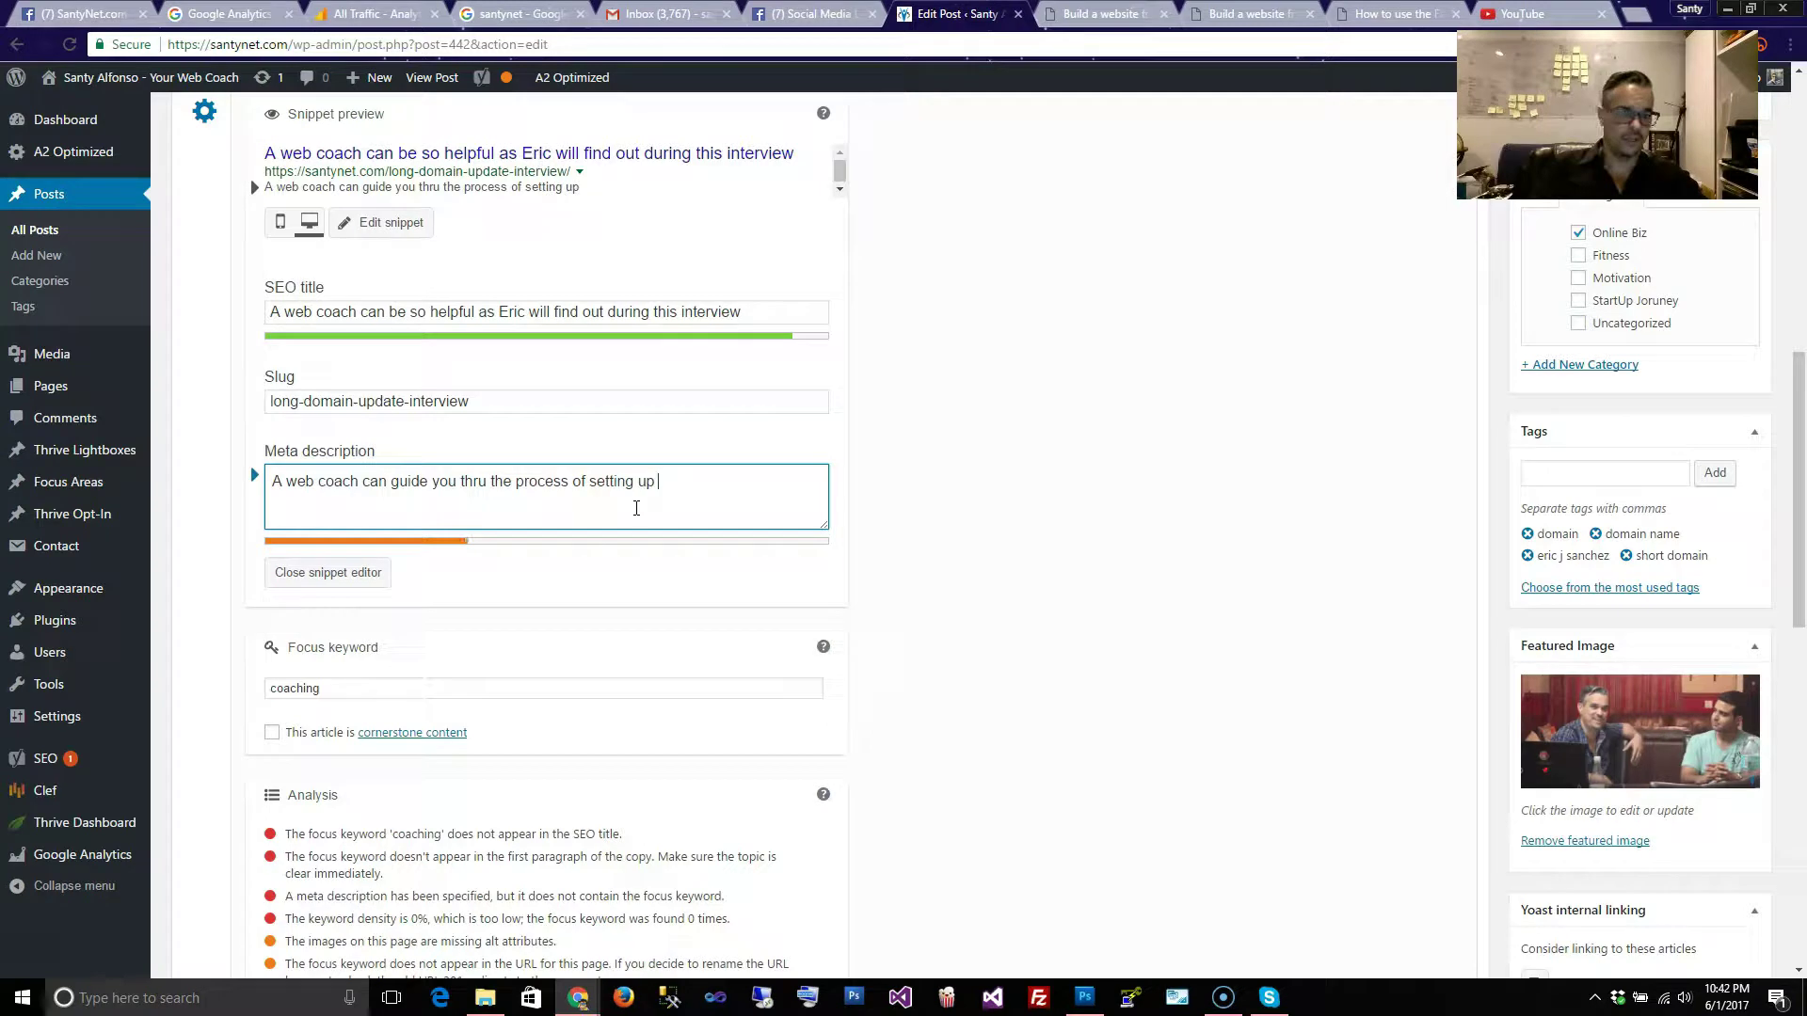
{"action": "type", "text": "your website and"}
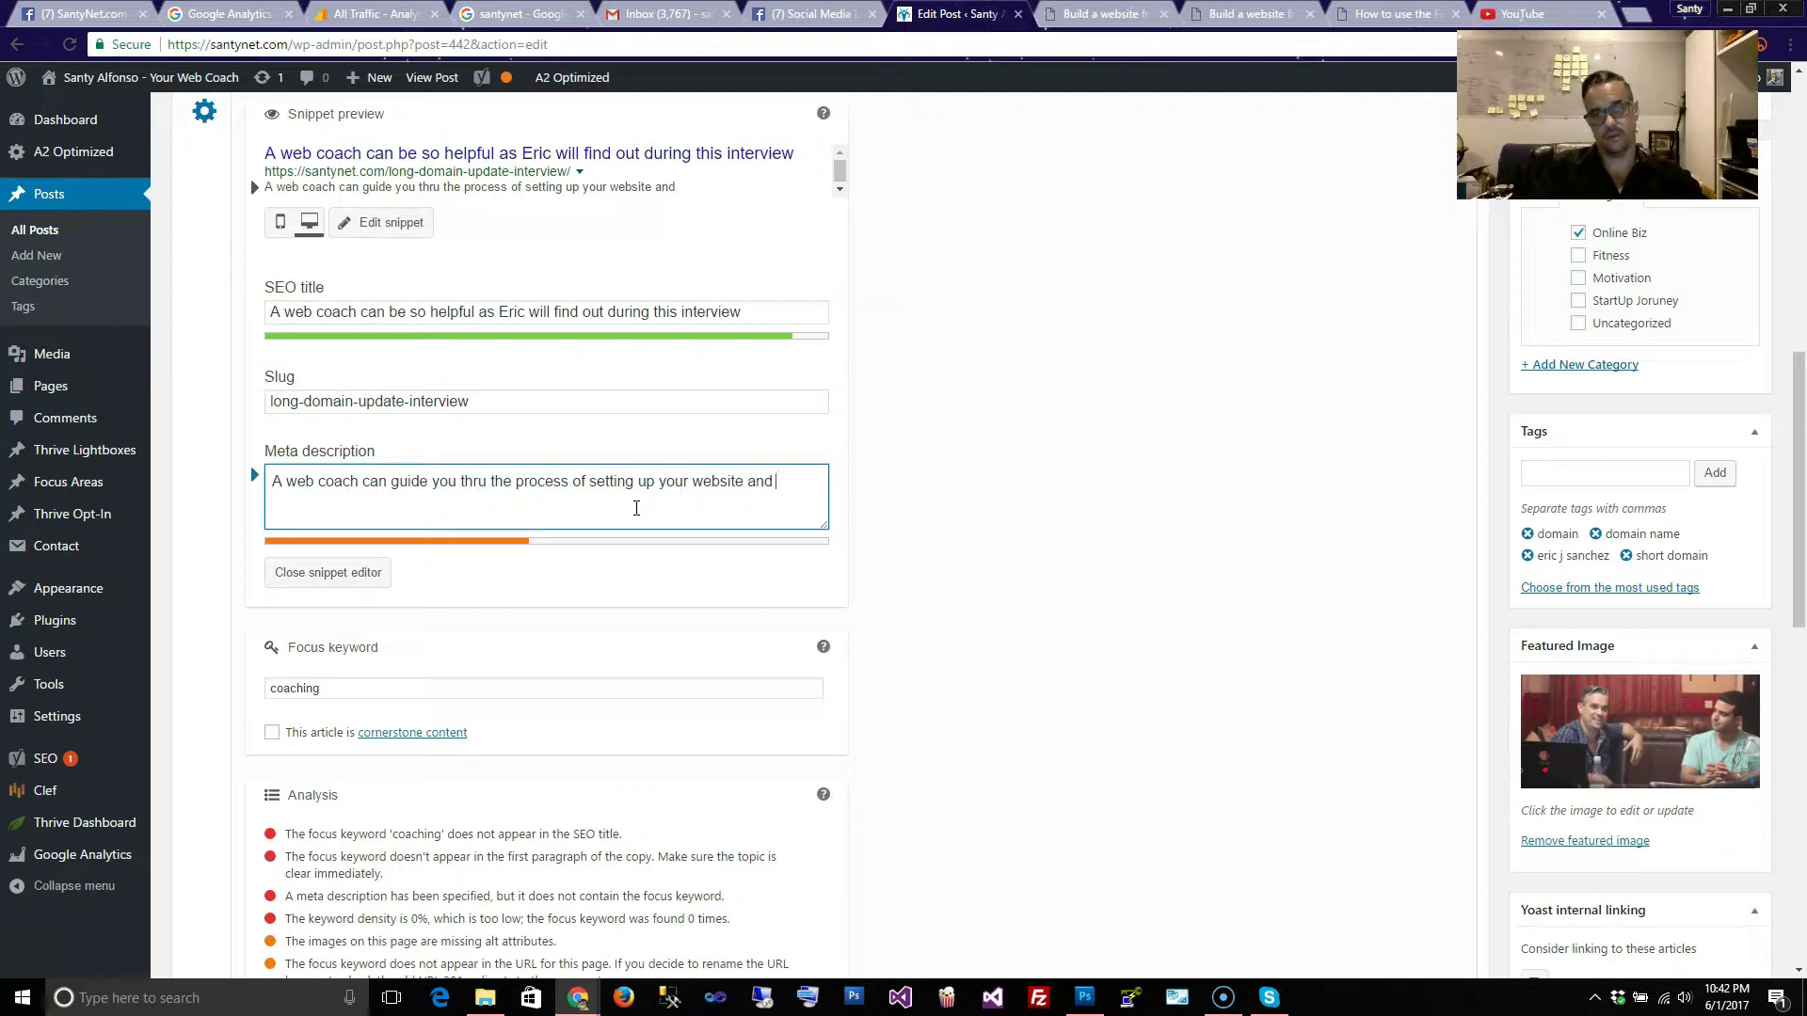
{"action": "type", "text": " pre"}
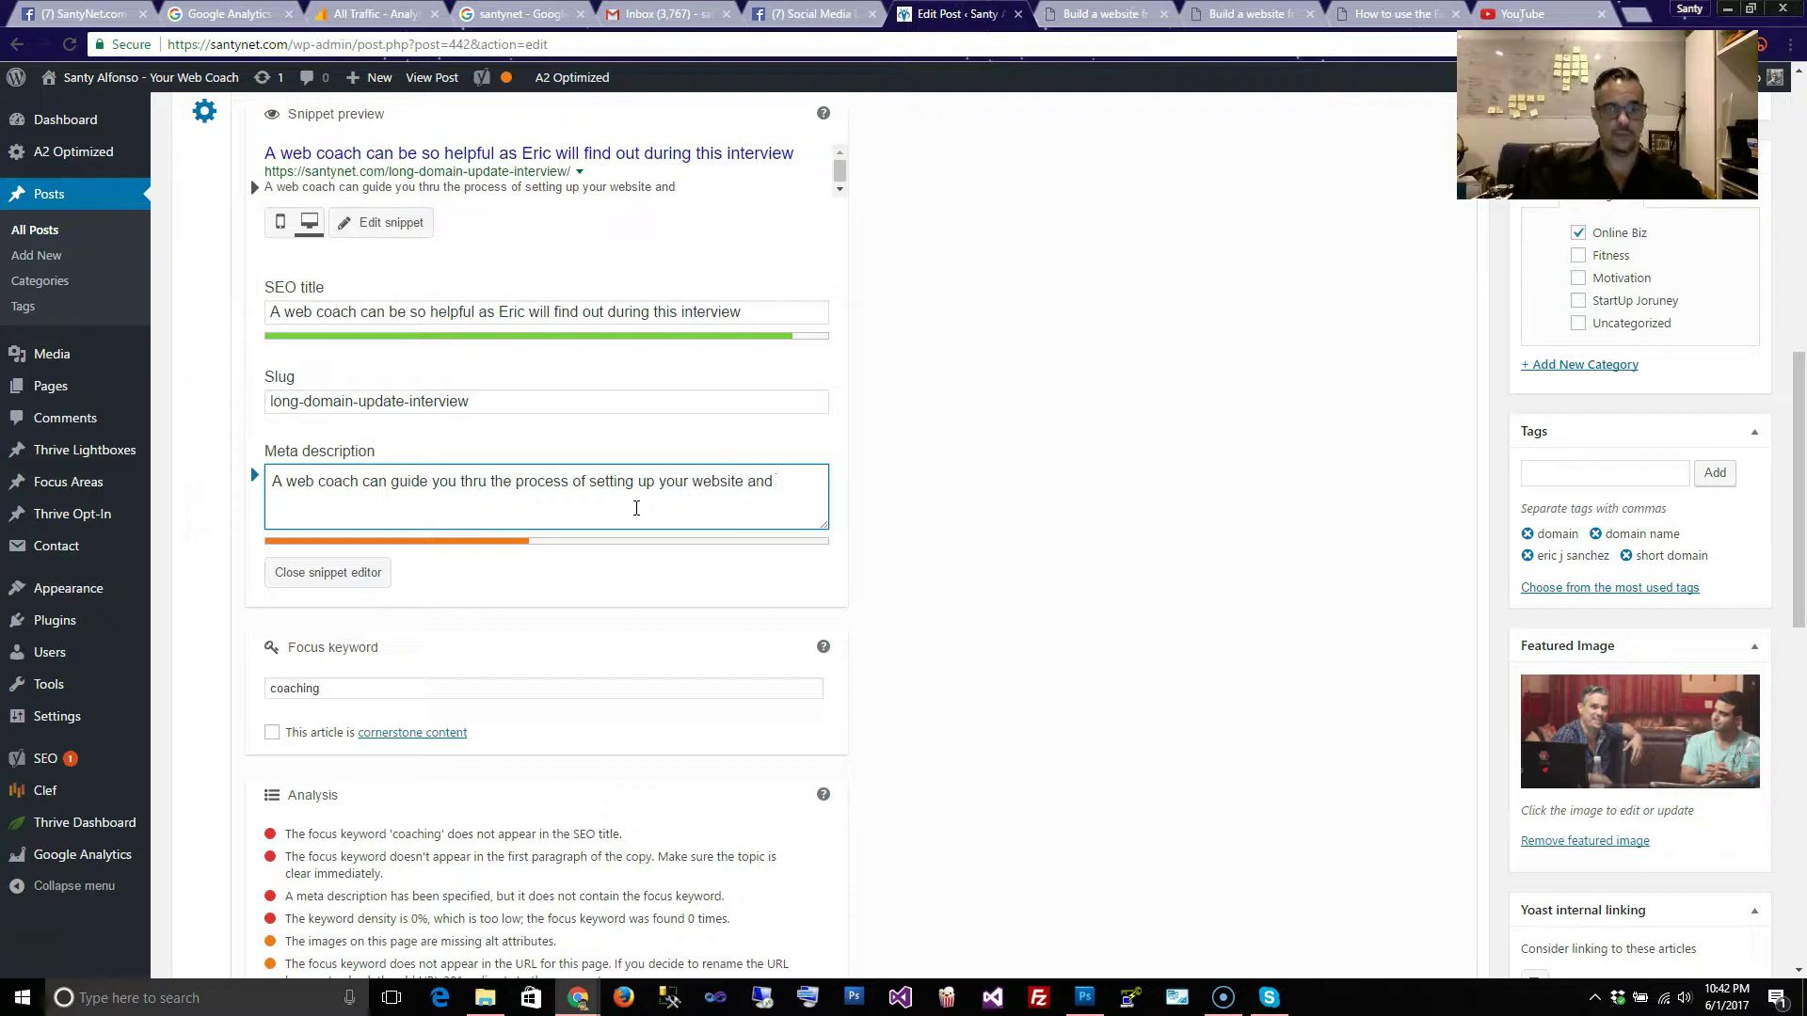
{"action": "key", "text": "BackSpace"}
{"action": "key", "text": "BackSpace"}
Continue the meta description with "your lead magnet, and sales funnel to start generating an email list" after a comma
{"action": "type", "text": "your lead magnet, and sales "}
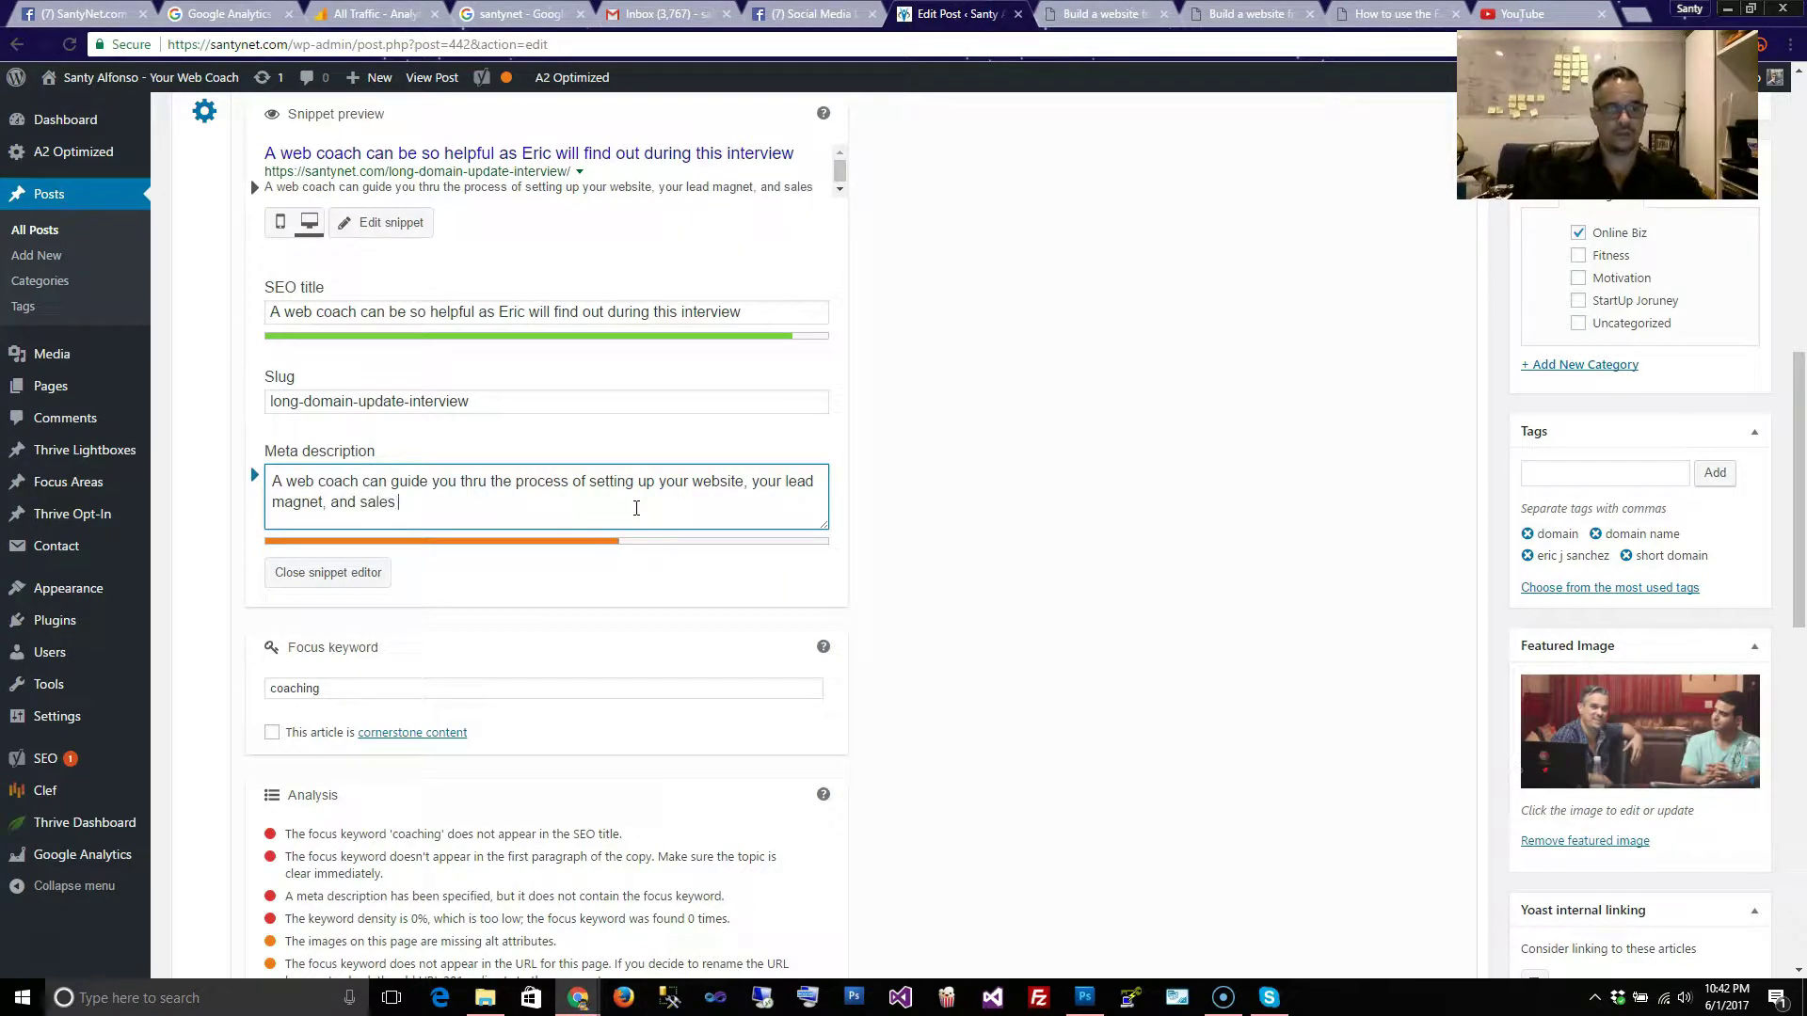
{"action": "type", "text": "funnel to start"}
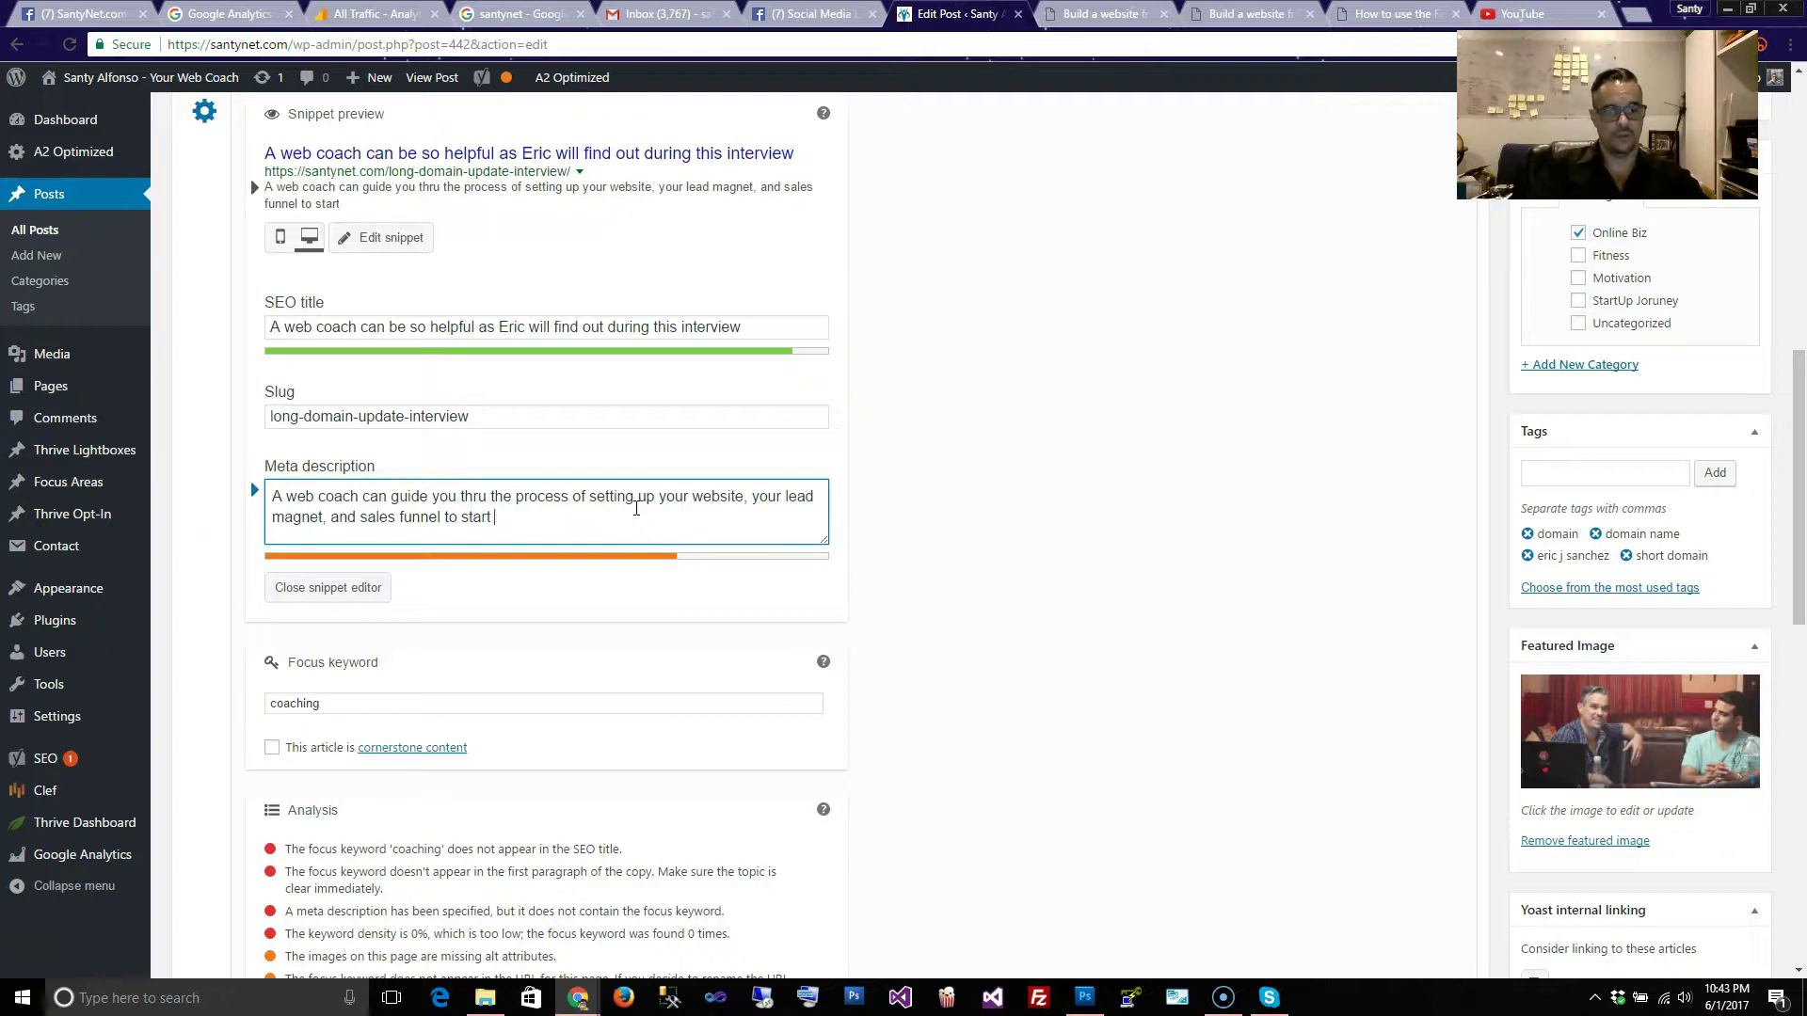
{"action": "type", "text": "generating an email list"}
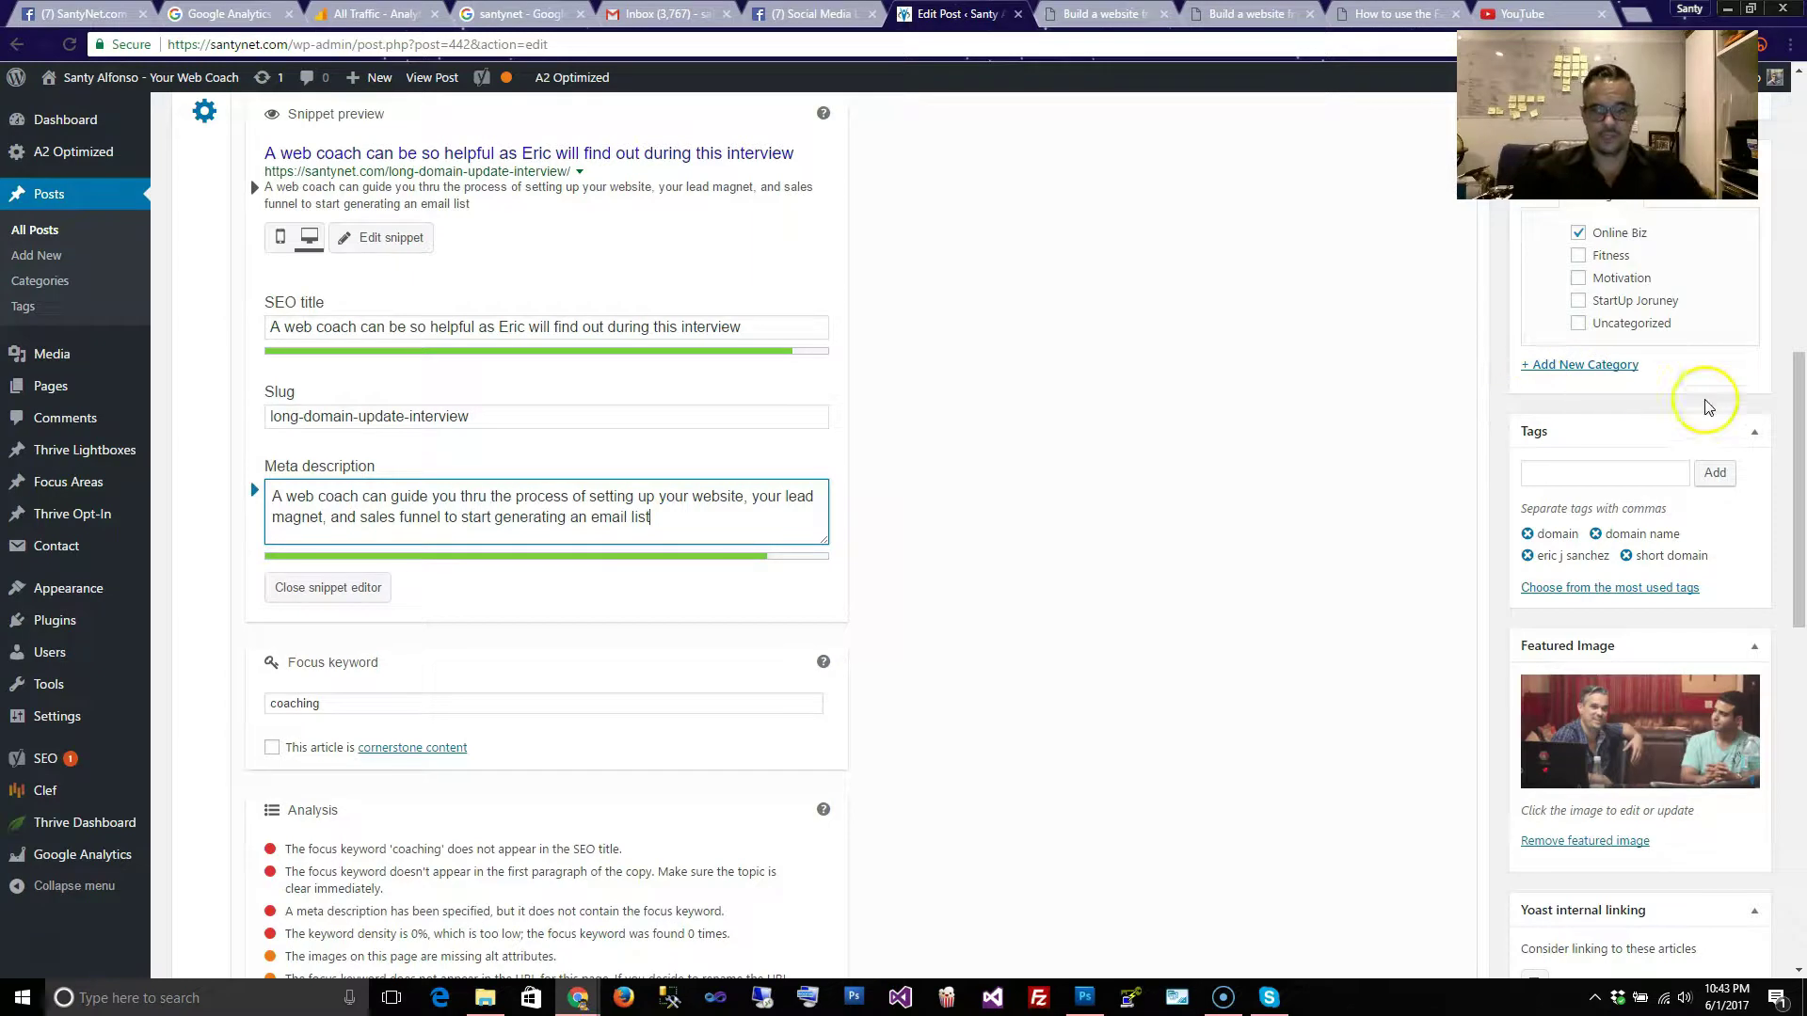
Review the post's keyword analysis and readability analysis, and update the post
{"action": "left_click_drag", "start_coordinate": [1798, 428], "coordinate": [1799, 536]}
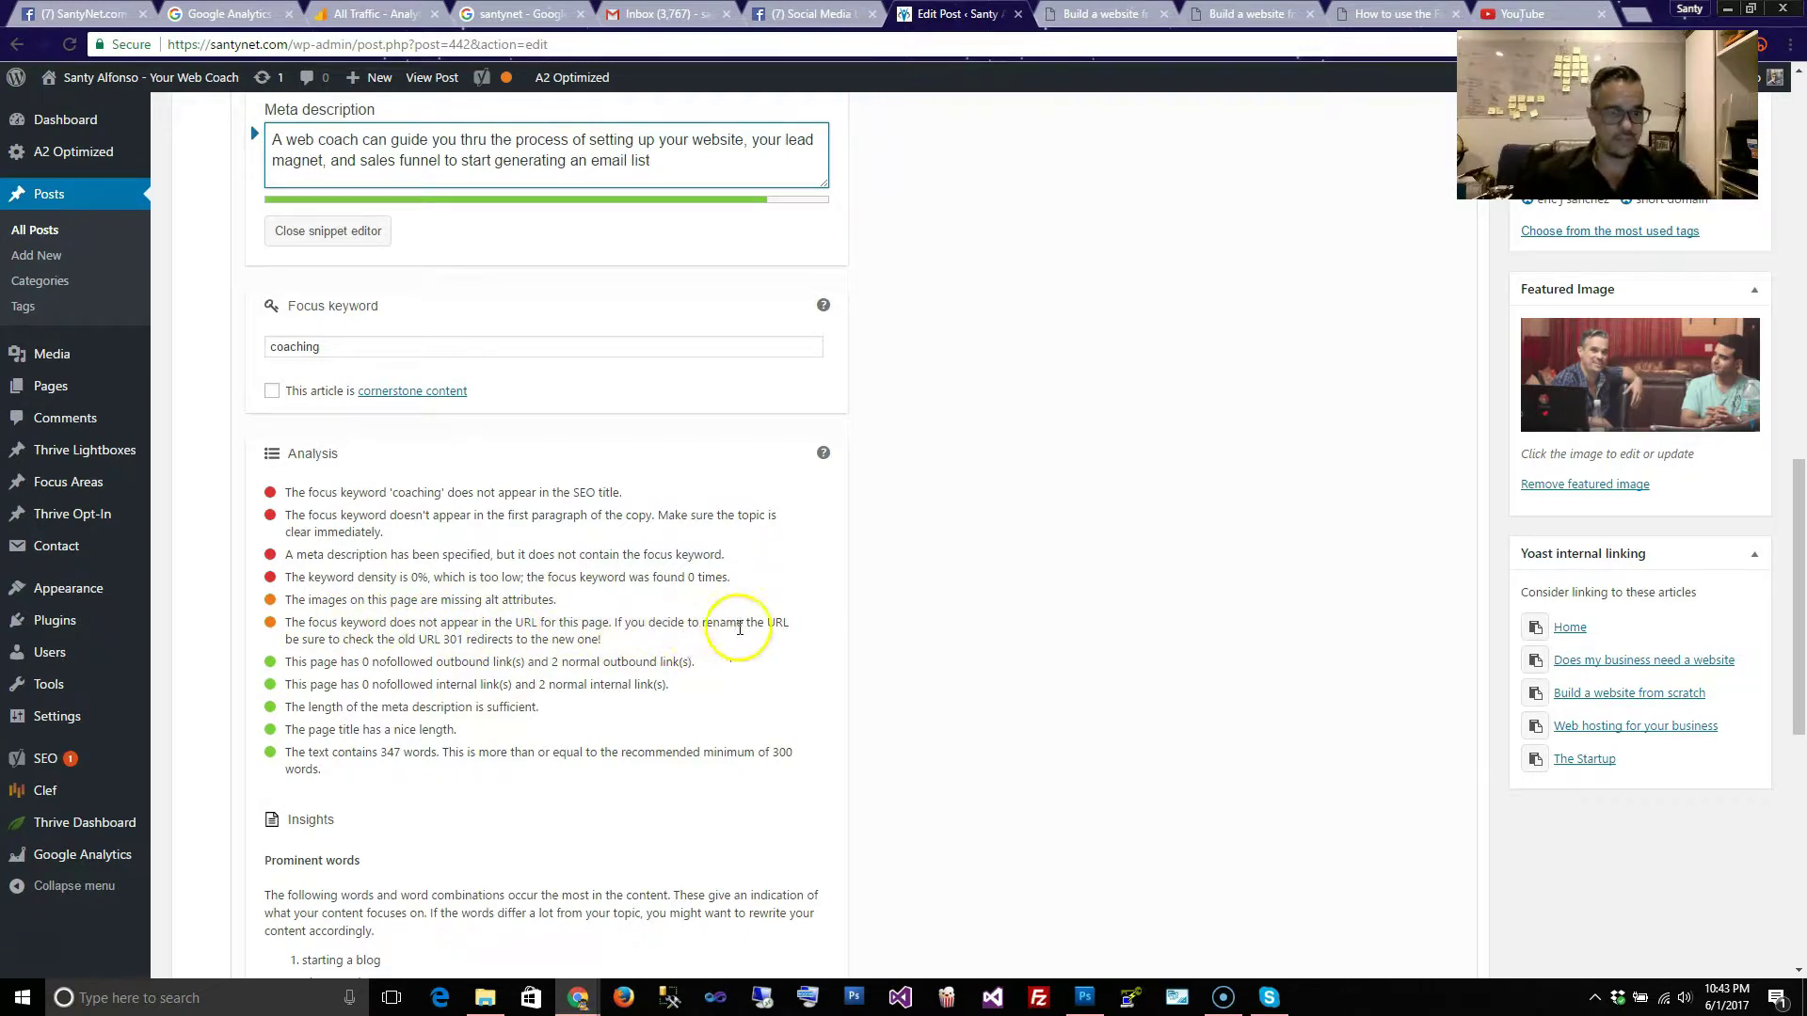
{"action": "left_click_drag", "start_coordinate": [1798, 503], "coordinate": [1796, 345]}
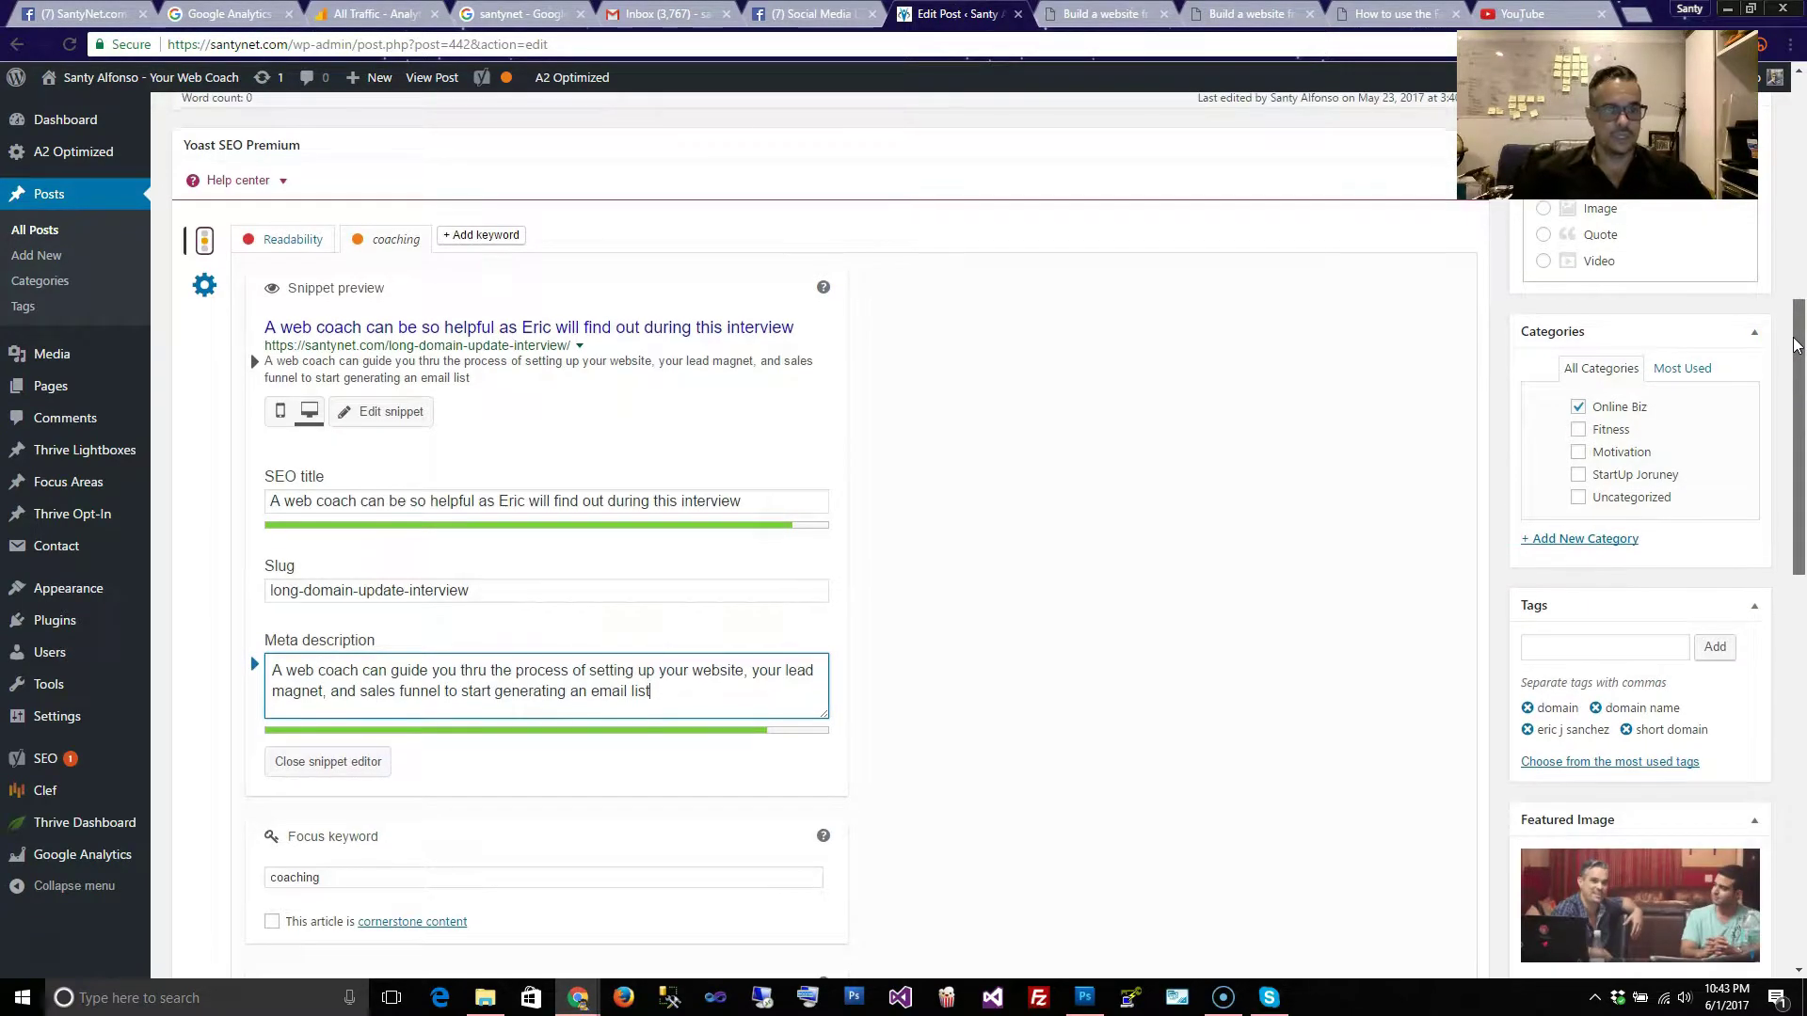
{"action": "left_click", "coordinate": [290, 246]}
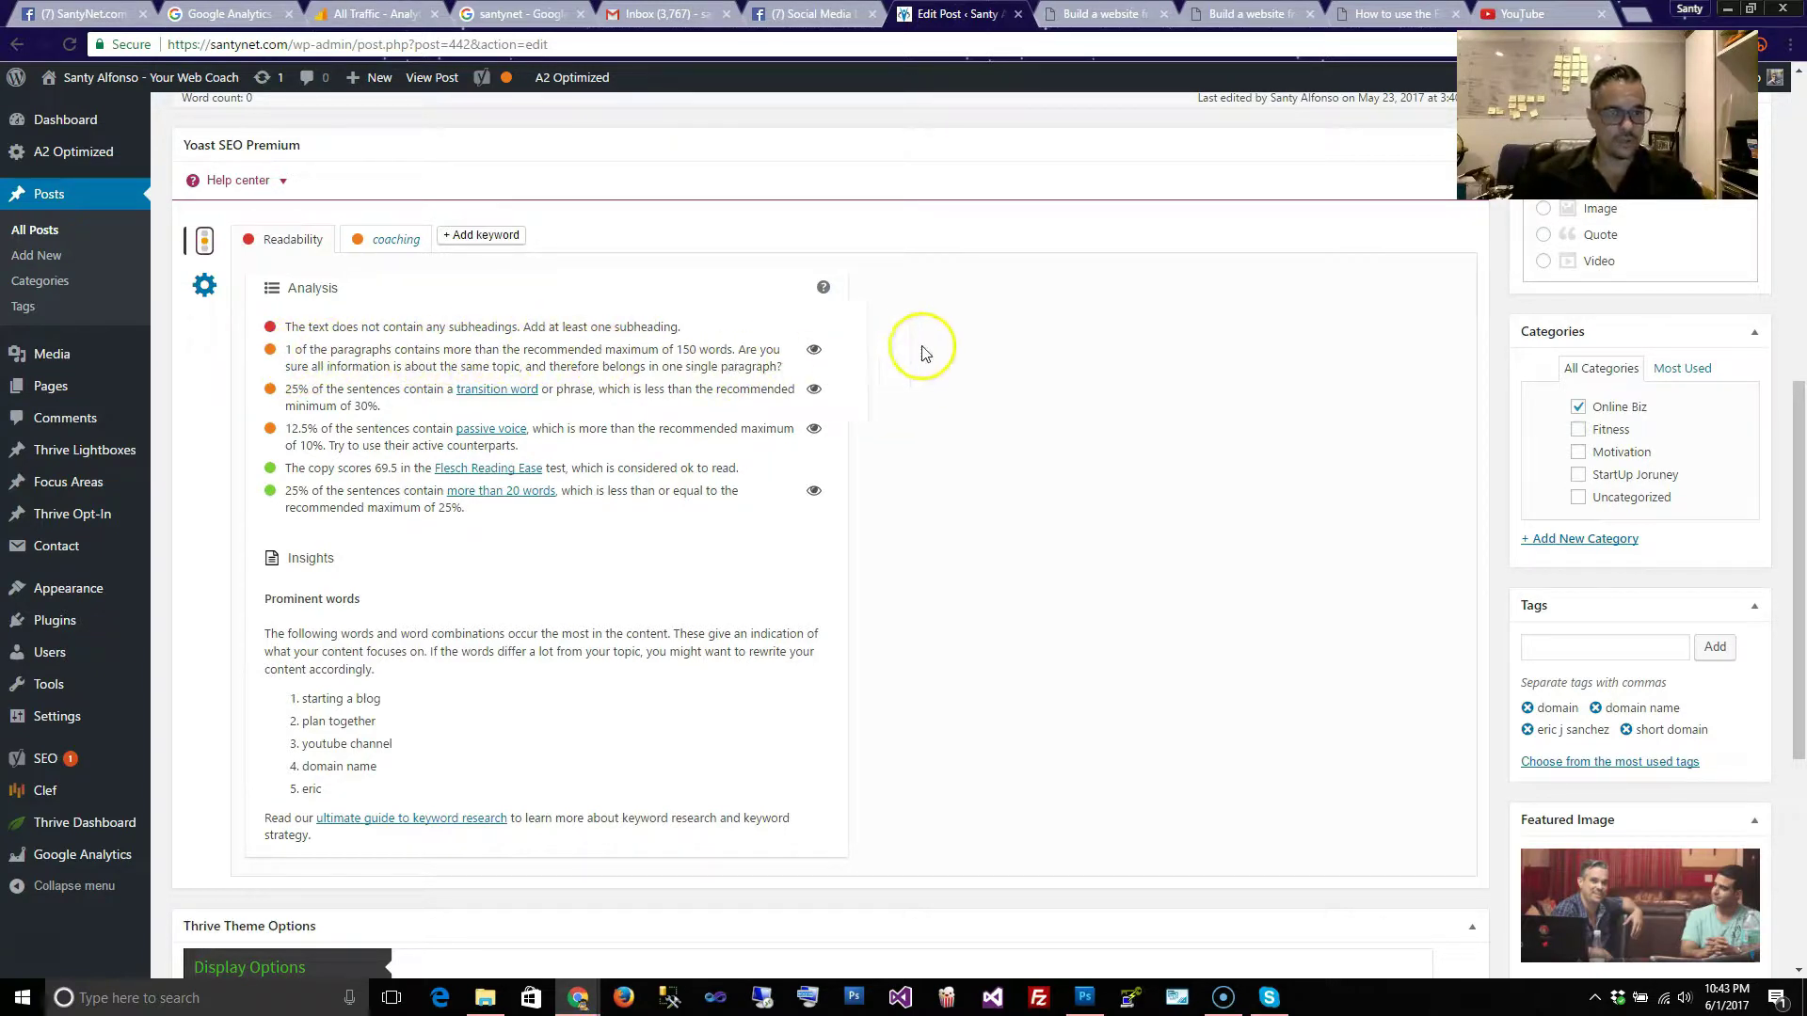
{"action": "left_click_drag", "start_coordinate": [1797, 422], "coordinate": [1798, 248]}
{"action": "left_click", "coordinate": [1727, 447]}
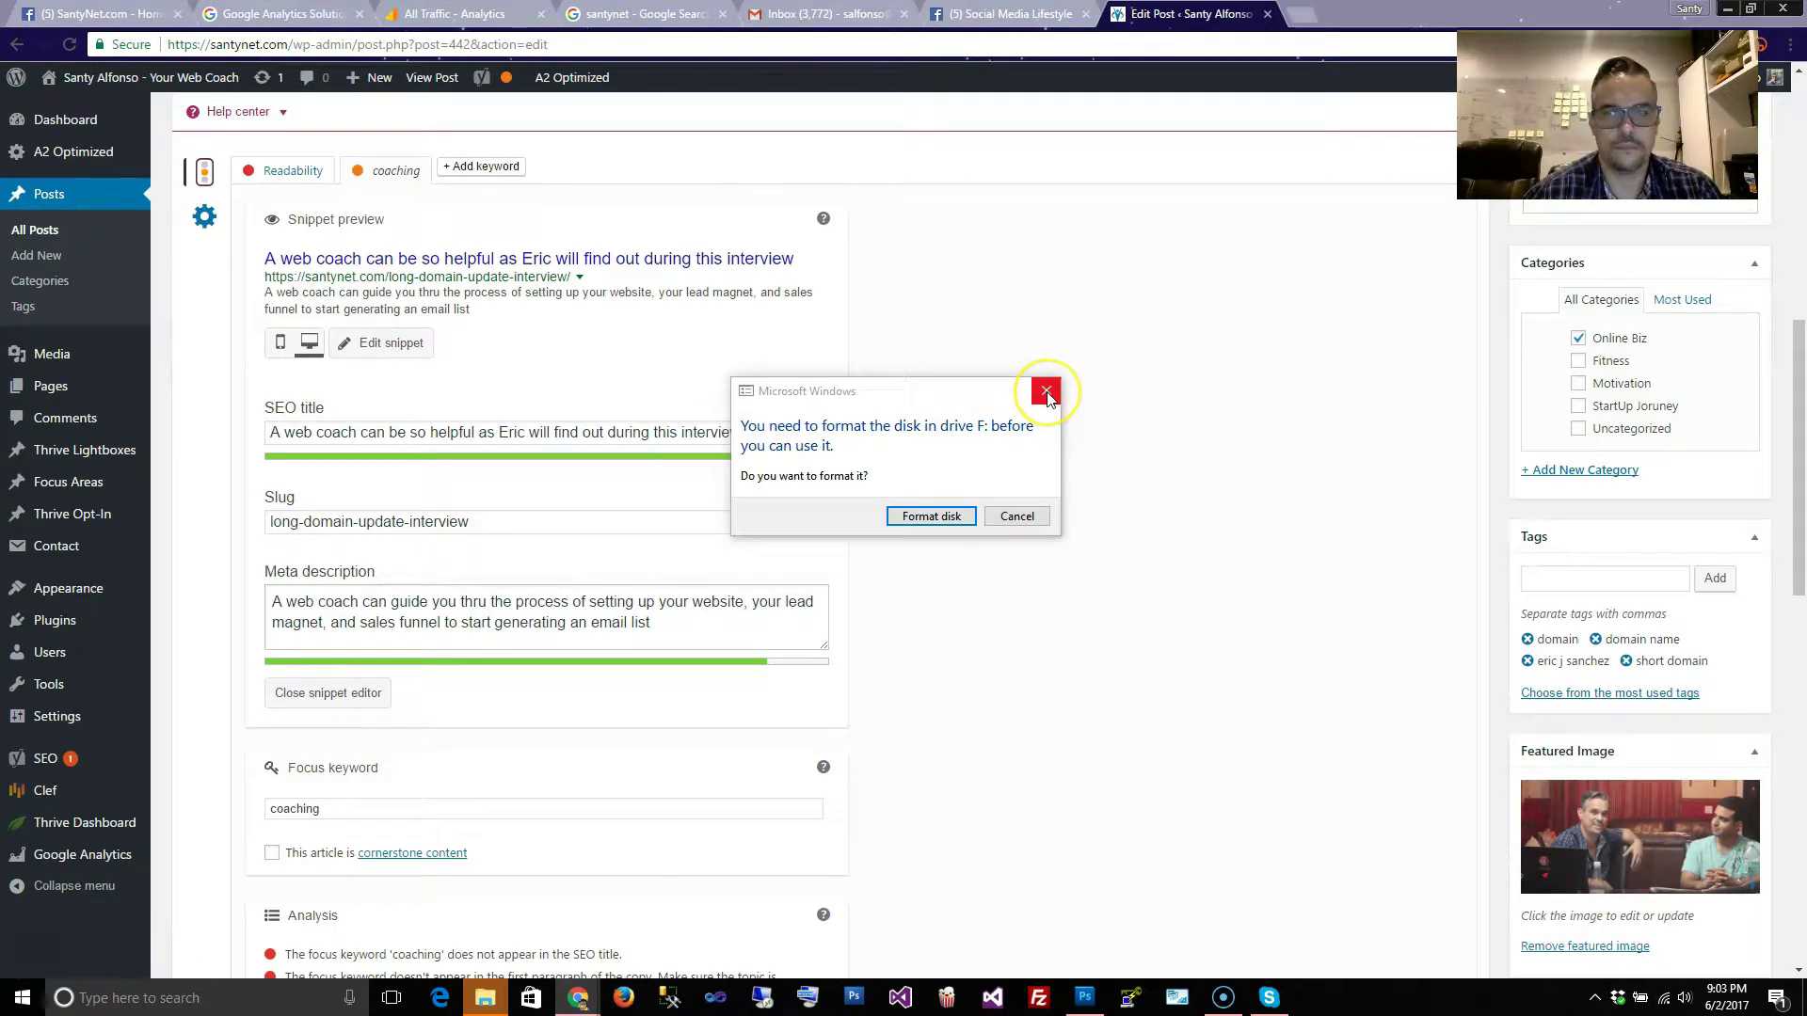
Dismiss the Windows prompt about drive F: without formatting the disk
{"action": "left_click", "coordinate": [1048, 394]}
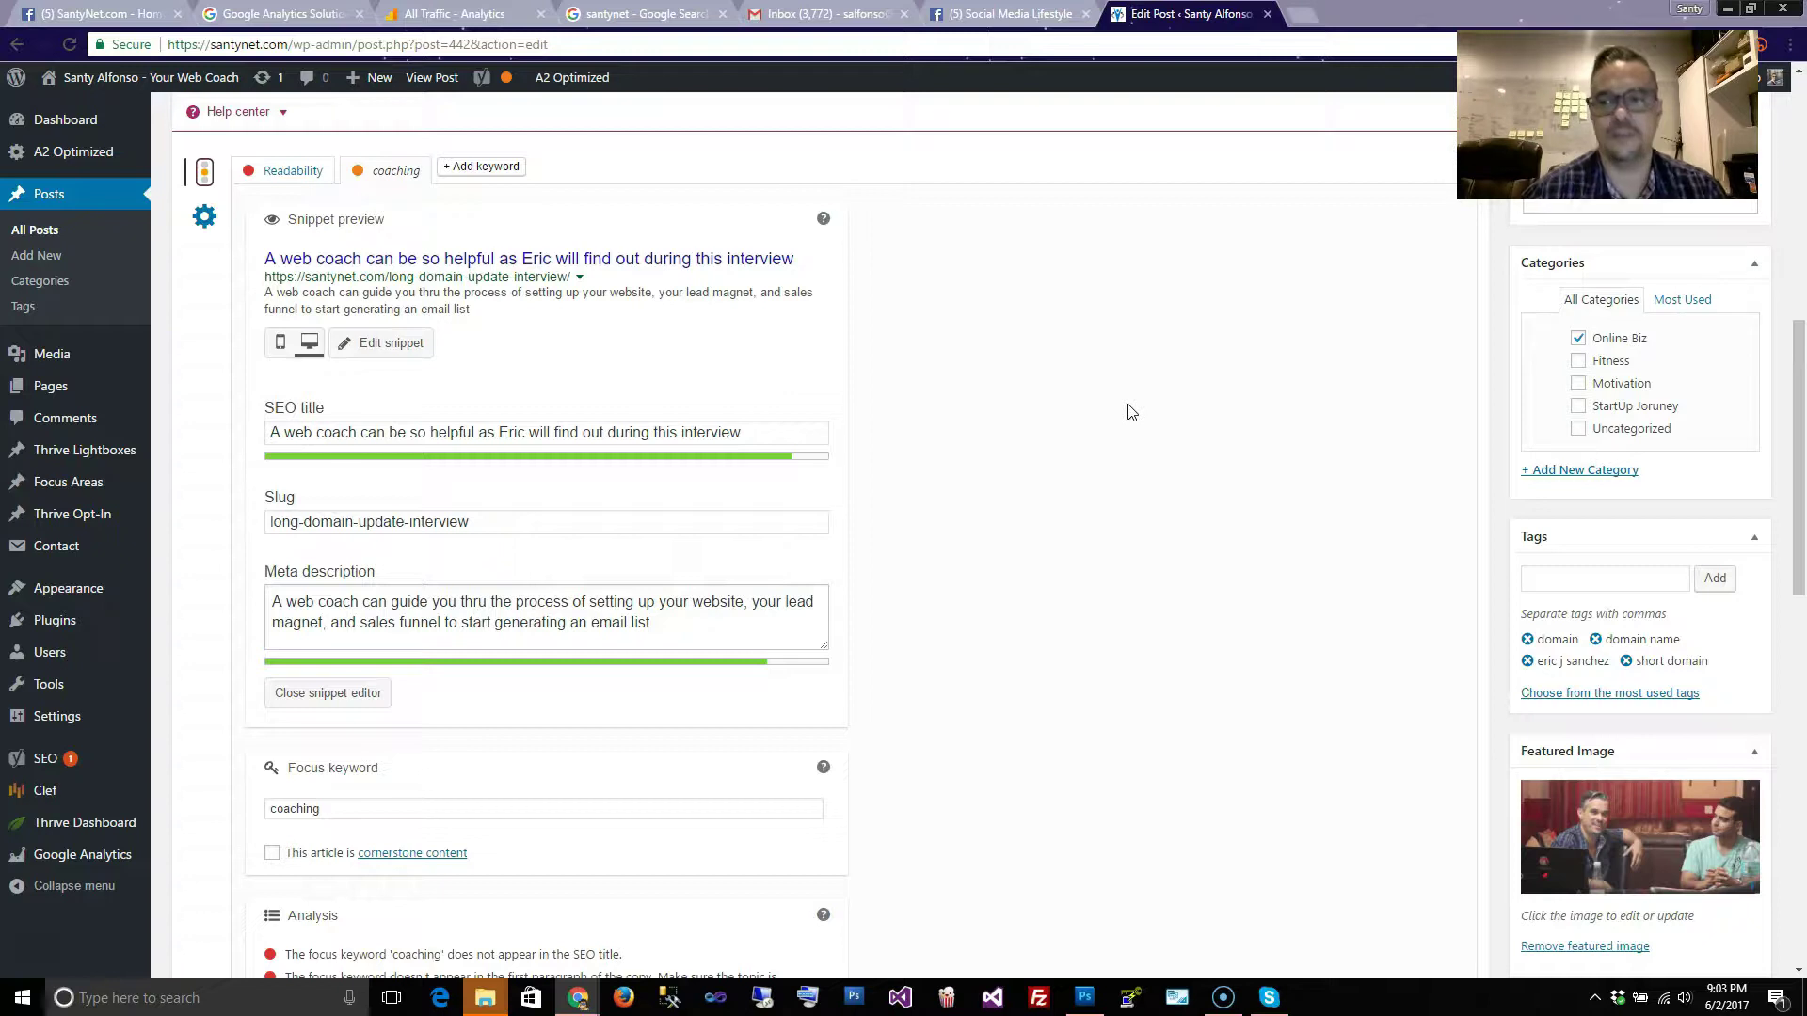
{"action": "left_click", "coordinate": [1063, 432]}
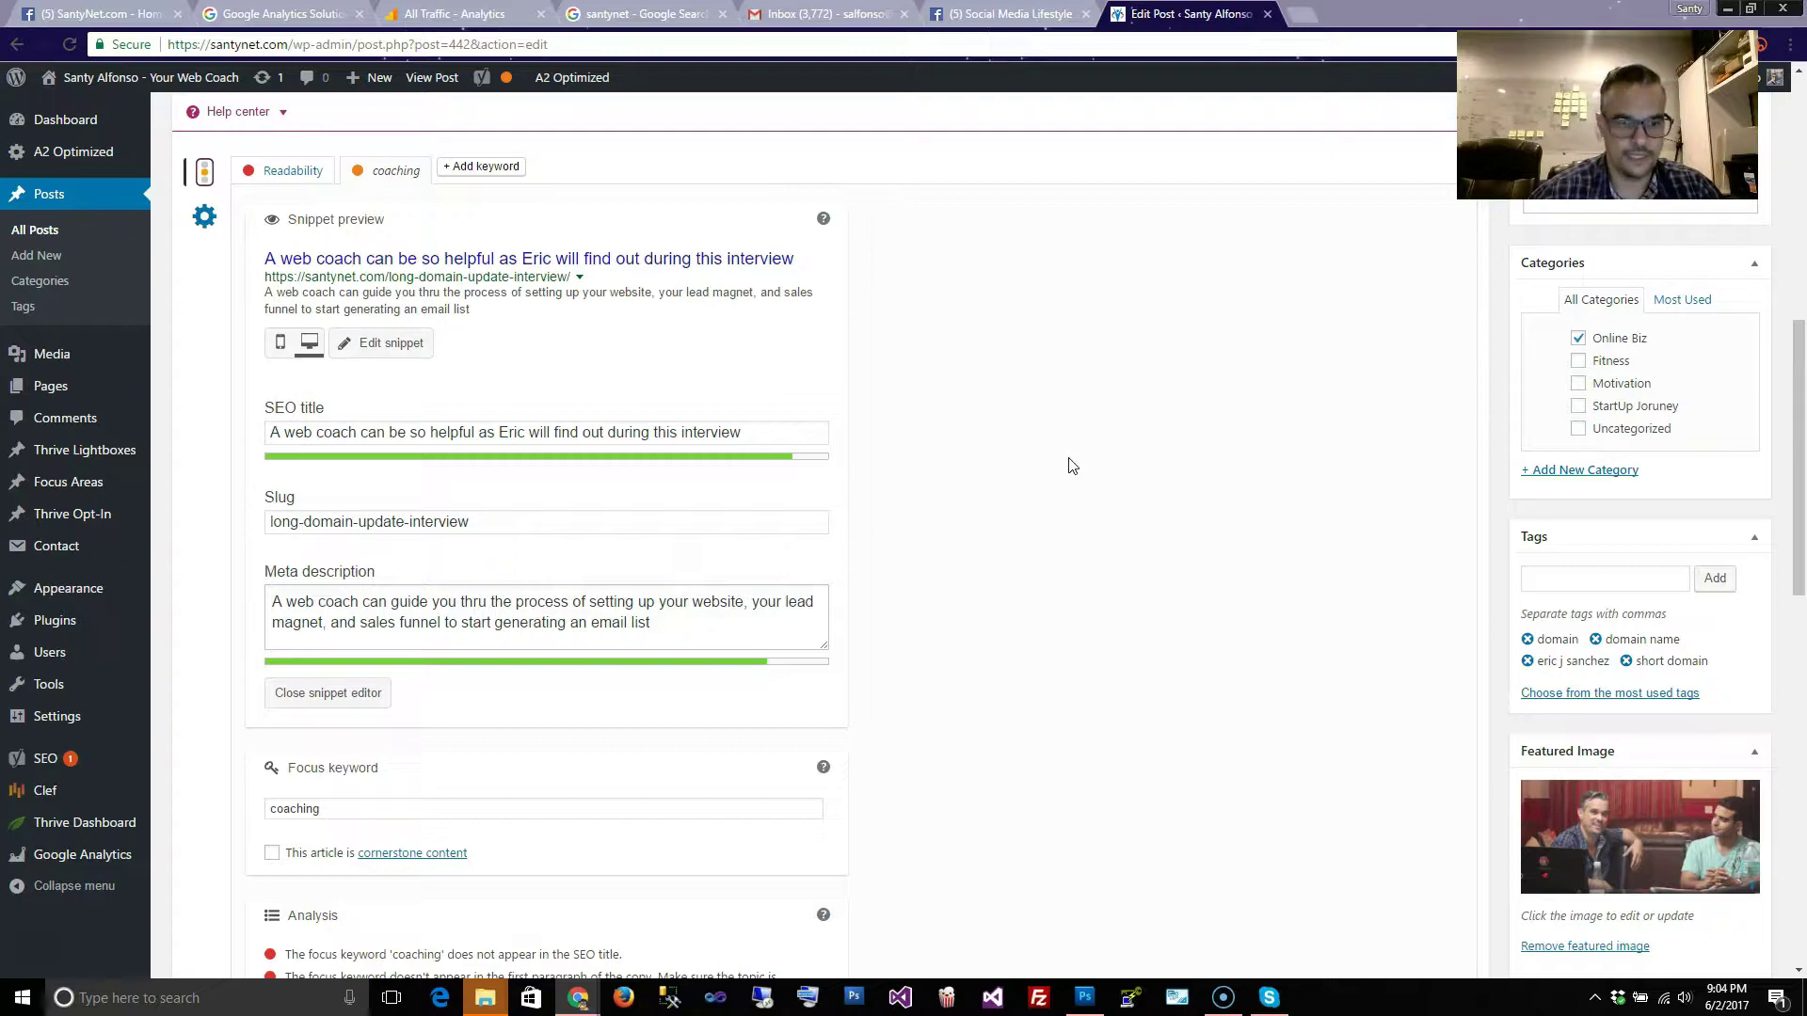
Set the SEO title to "Web coaching can be so helpful as [interviewee's first name] will find out during this interview" and update the post
{"action": "mouse_move", "coordinate": [1799, 355]}
{"action": "left_mouse_down"}
{"action": "mouse_move", "coordinate": [1800, 442]}
{"action": "mouse_move", "coordinate": [1800, 359]}
{"action": "left_mouse_up"}
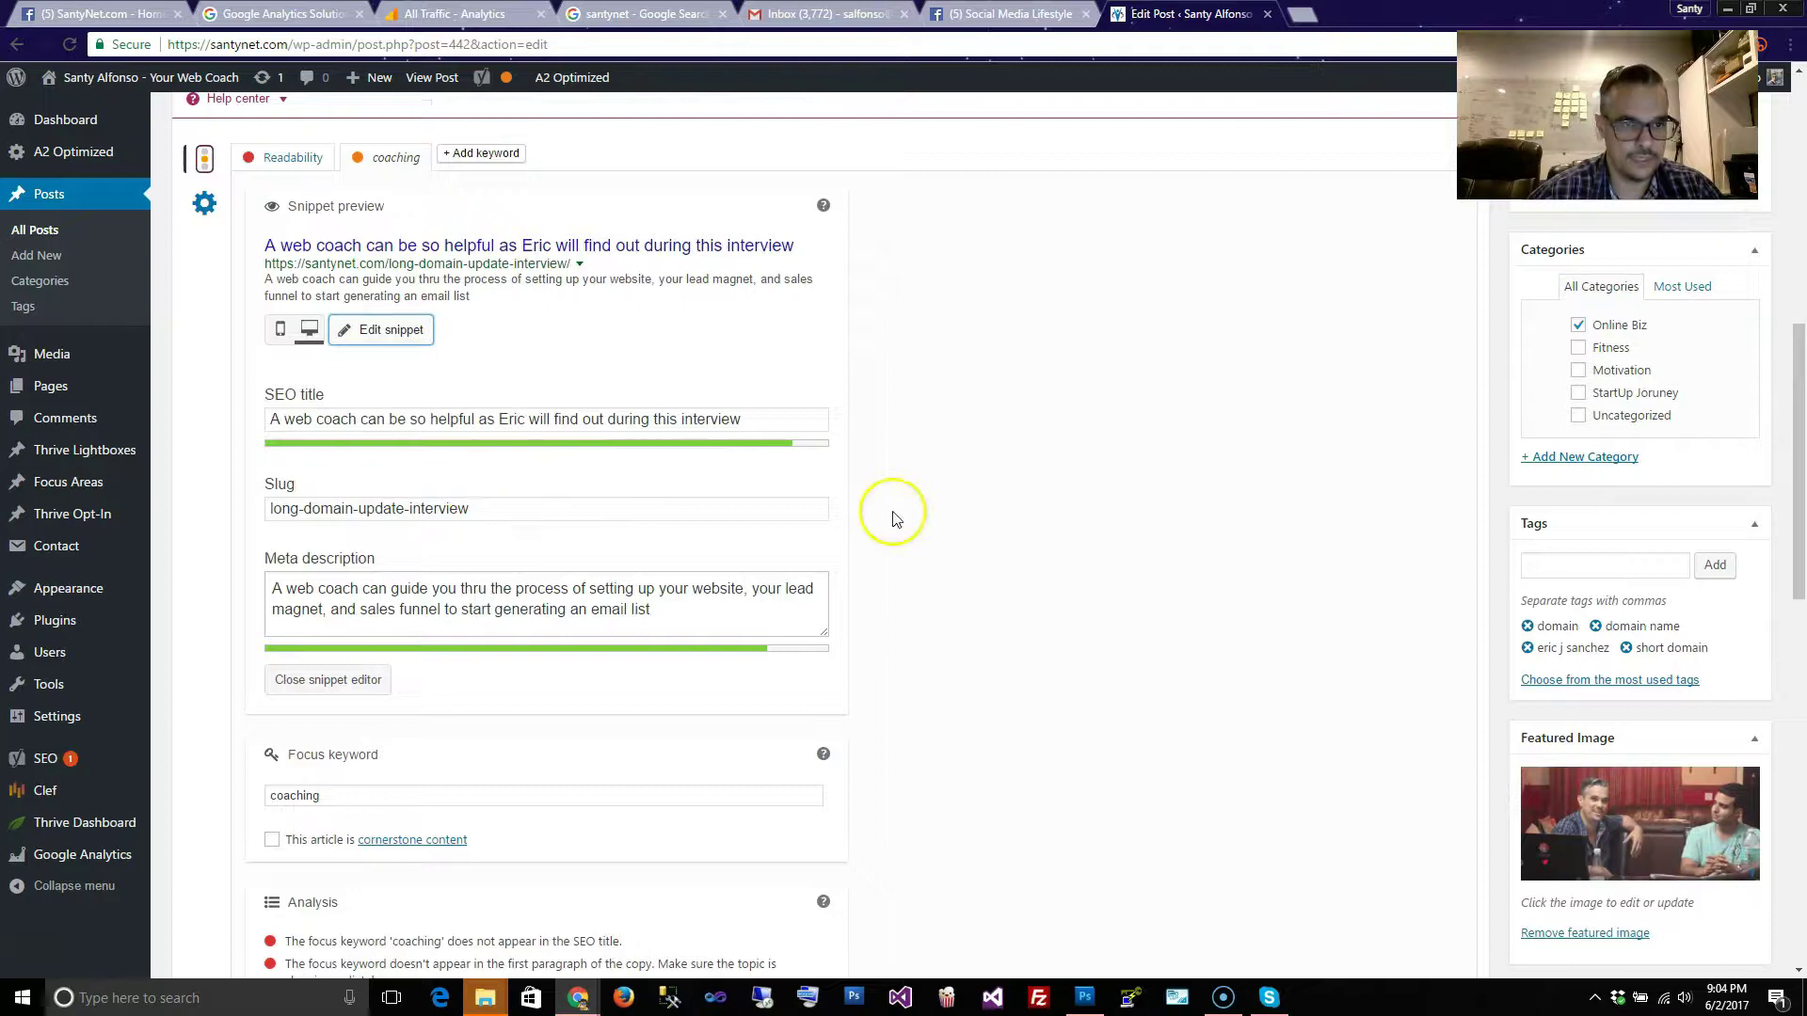
{"action": "mouse_move", "coordinate": [1800, 379]}
{"action": "left_mouse_down"}
{"action": "mouse_move", "coordinate": [1799, 654]}
{"action": "mouse_move", "coordinate": [1775, 205]}
{"action": "mouse_move", "coordinate": [1801, 488]}
{"action": "mouse_move", "coordinate": [1799, 348]}
{"action": "left_mouse_up"}
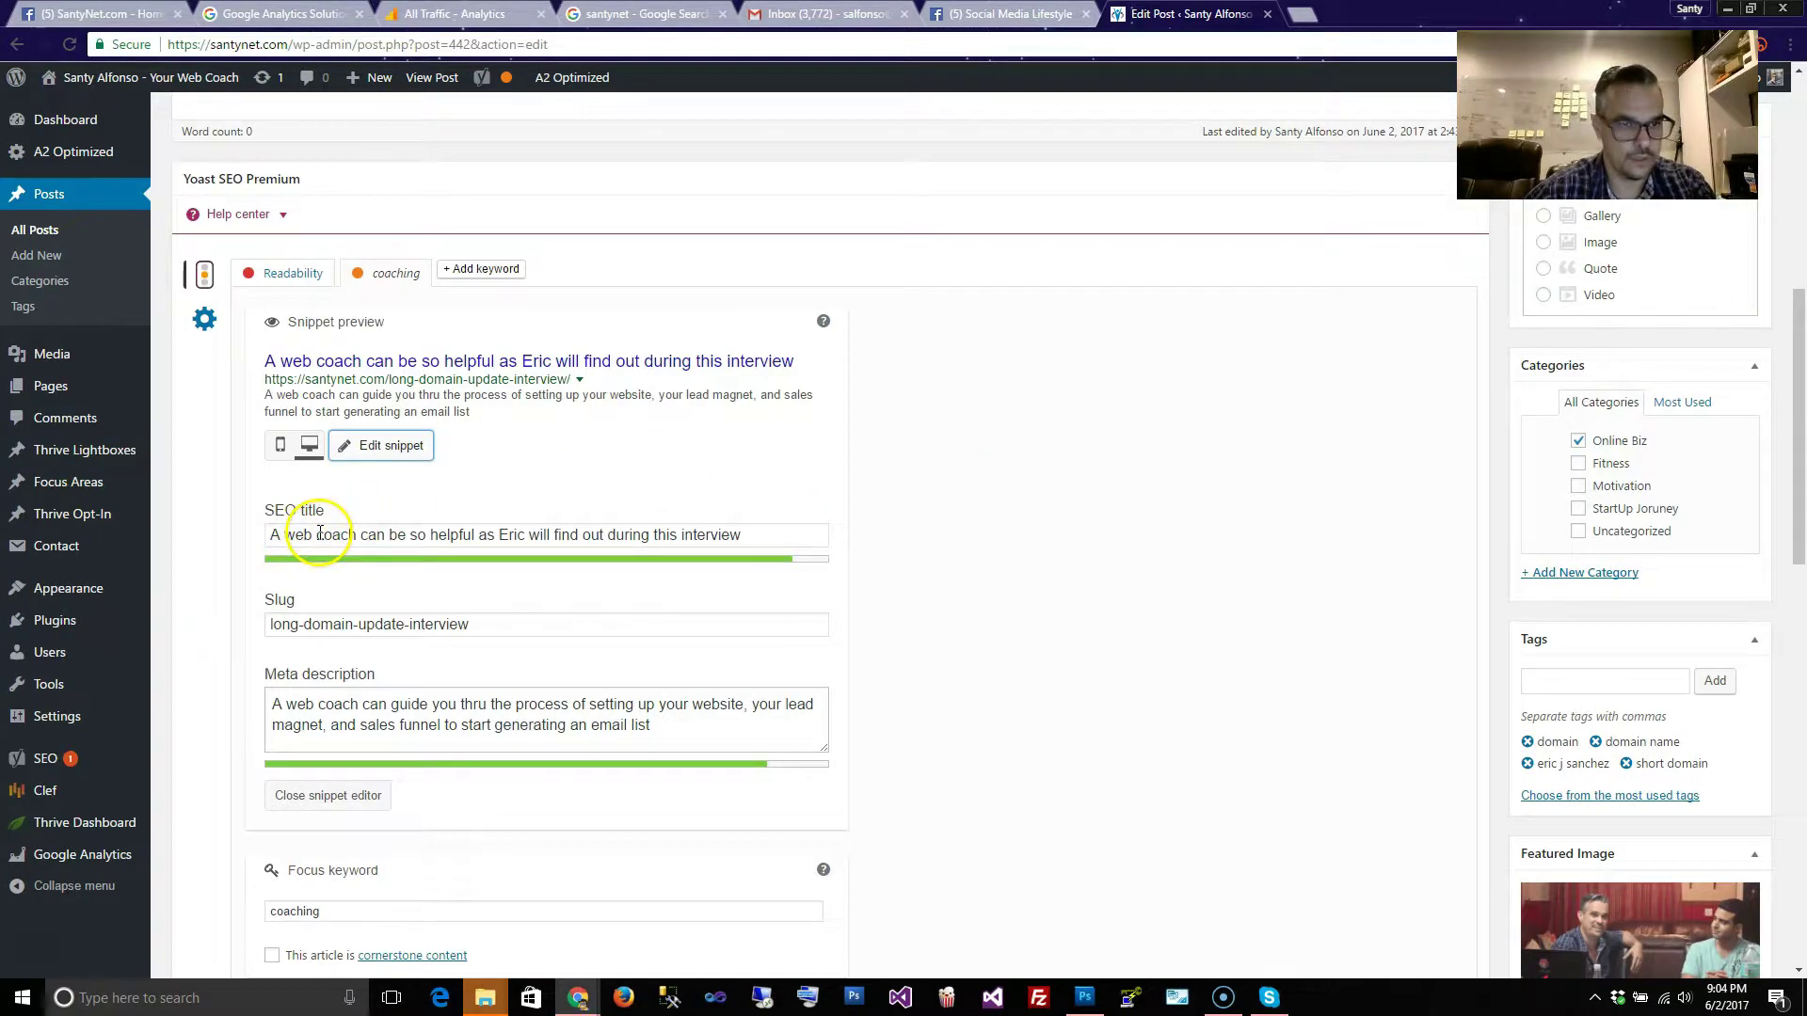
{"action": "left_click", "coordinate": [288, 533]}
{"action": "left_click_drag", "start_coordinate": [299, 534], "coordinate": [240, 535]}
{"action": "type", "text": "W"}
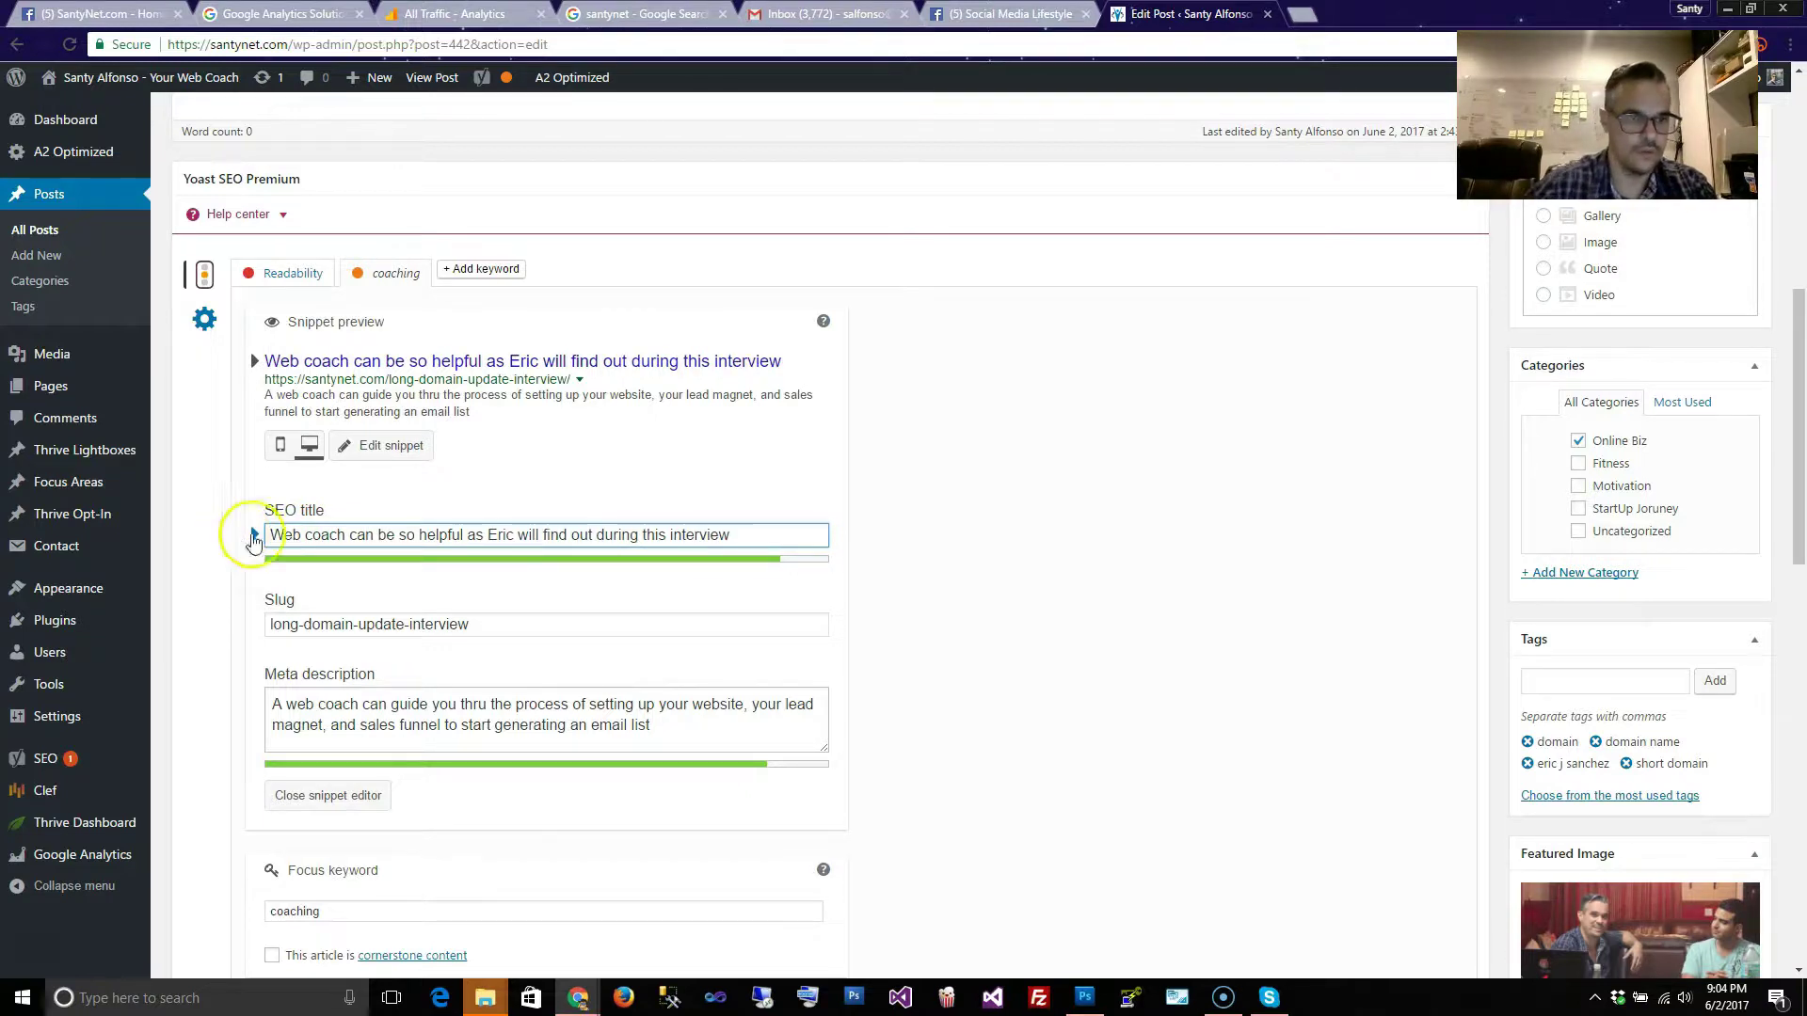
{"action": "type", "text": "ing"}
{"action": "key", "text": "Tab"}
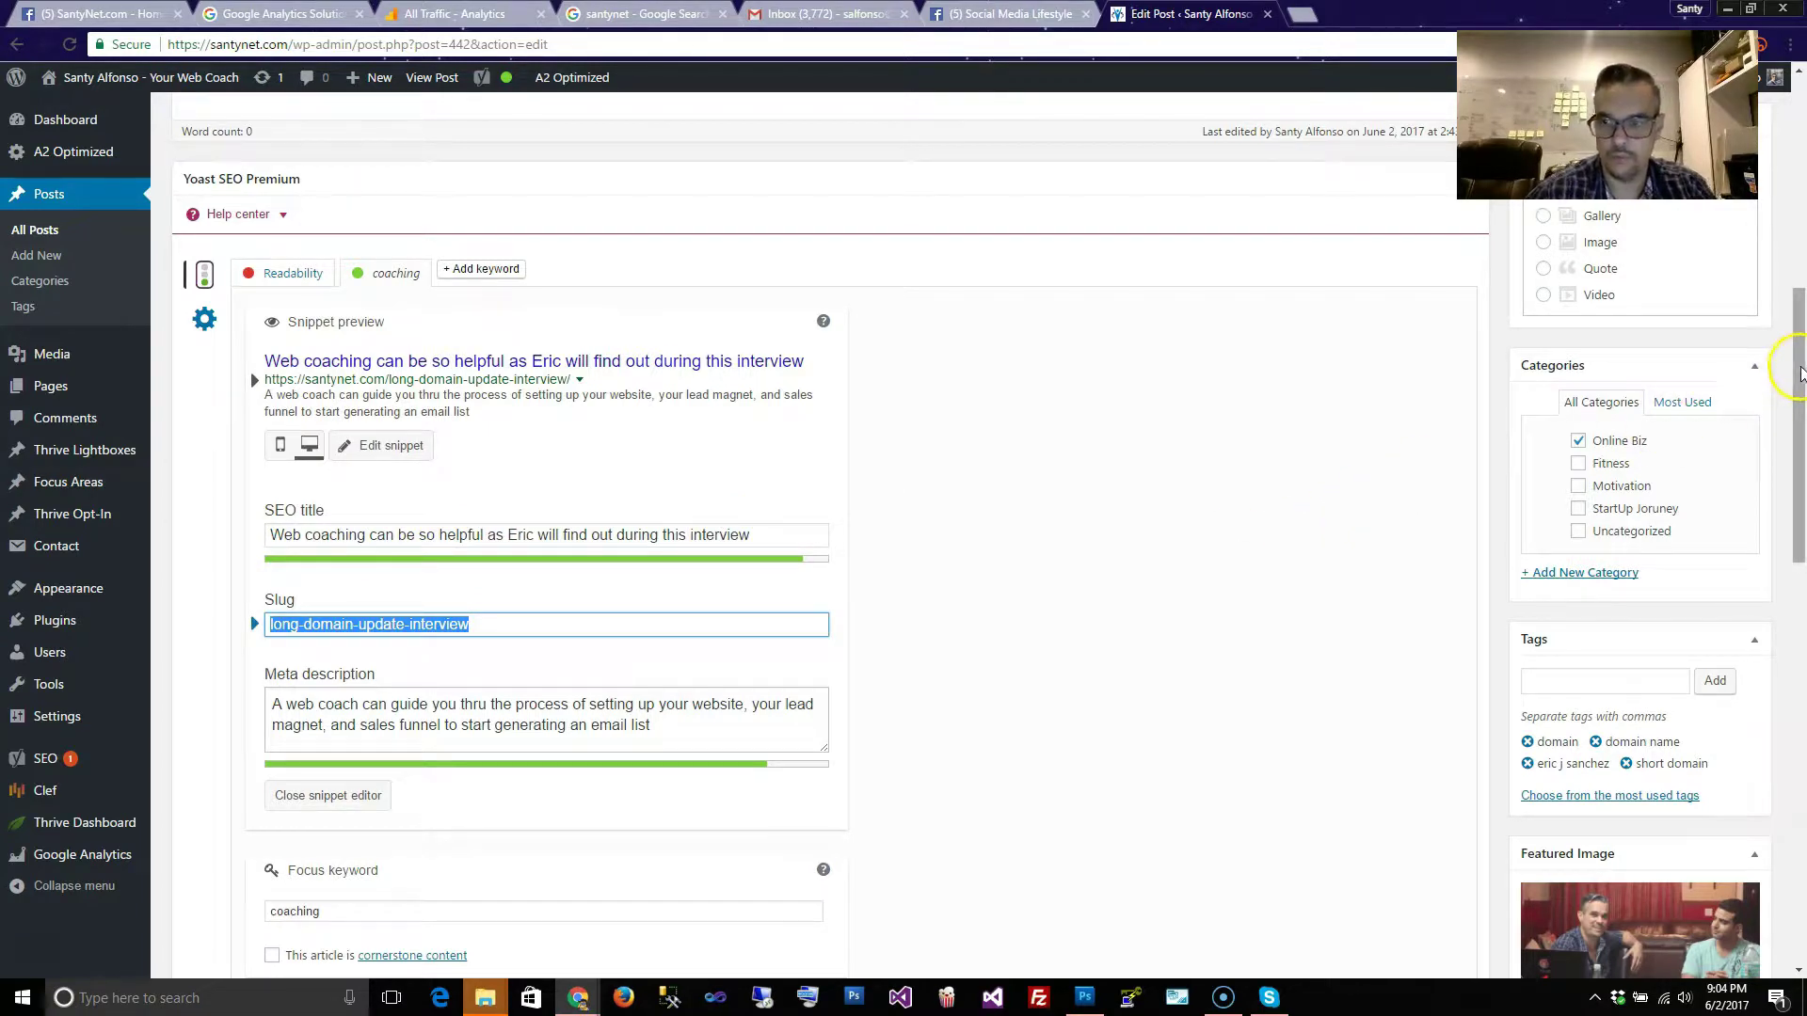
{"action": "scroll", "coordinate": [1799, 373], "scroll_direction": "up", "scroll_amount": 3}
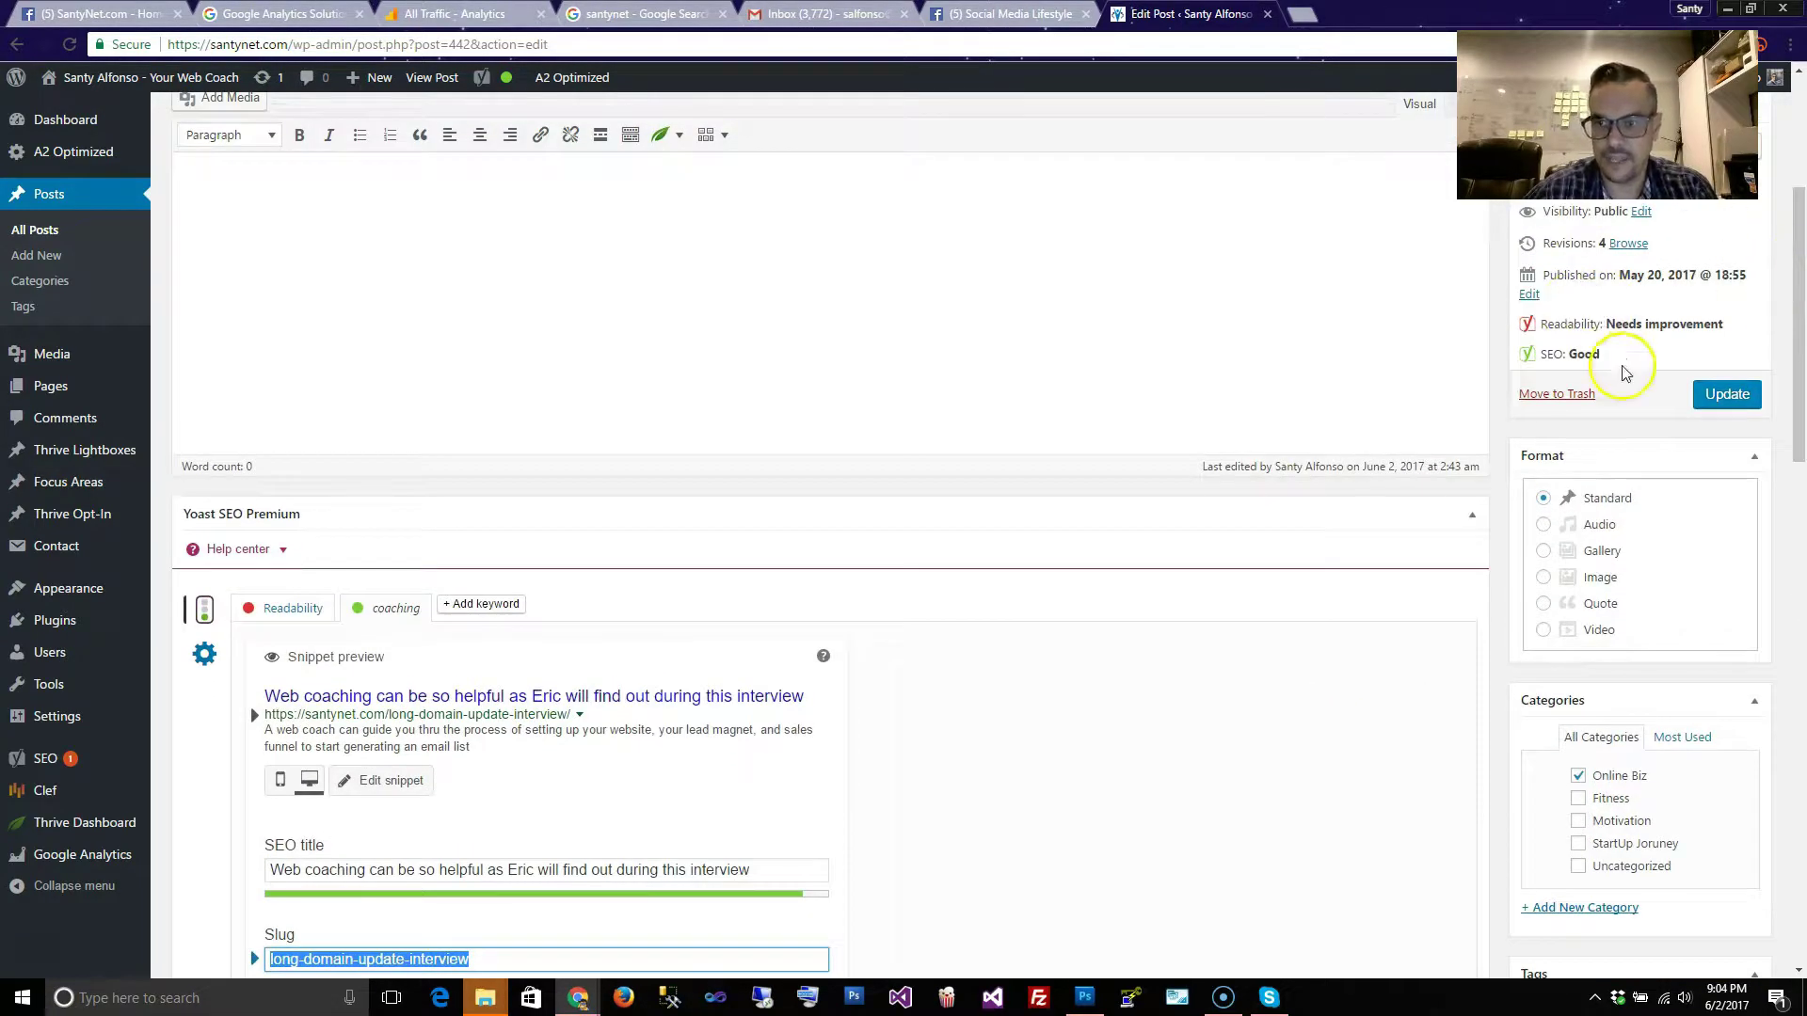
{"action": "left_click", "coordinate": [1726, 394]}
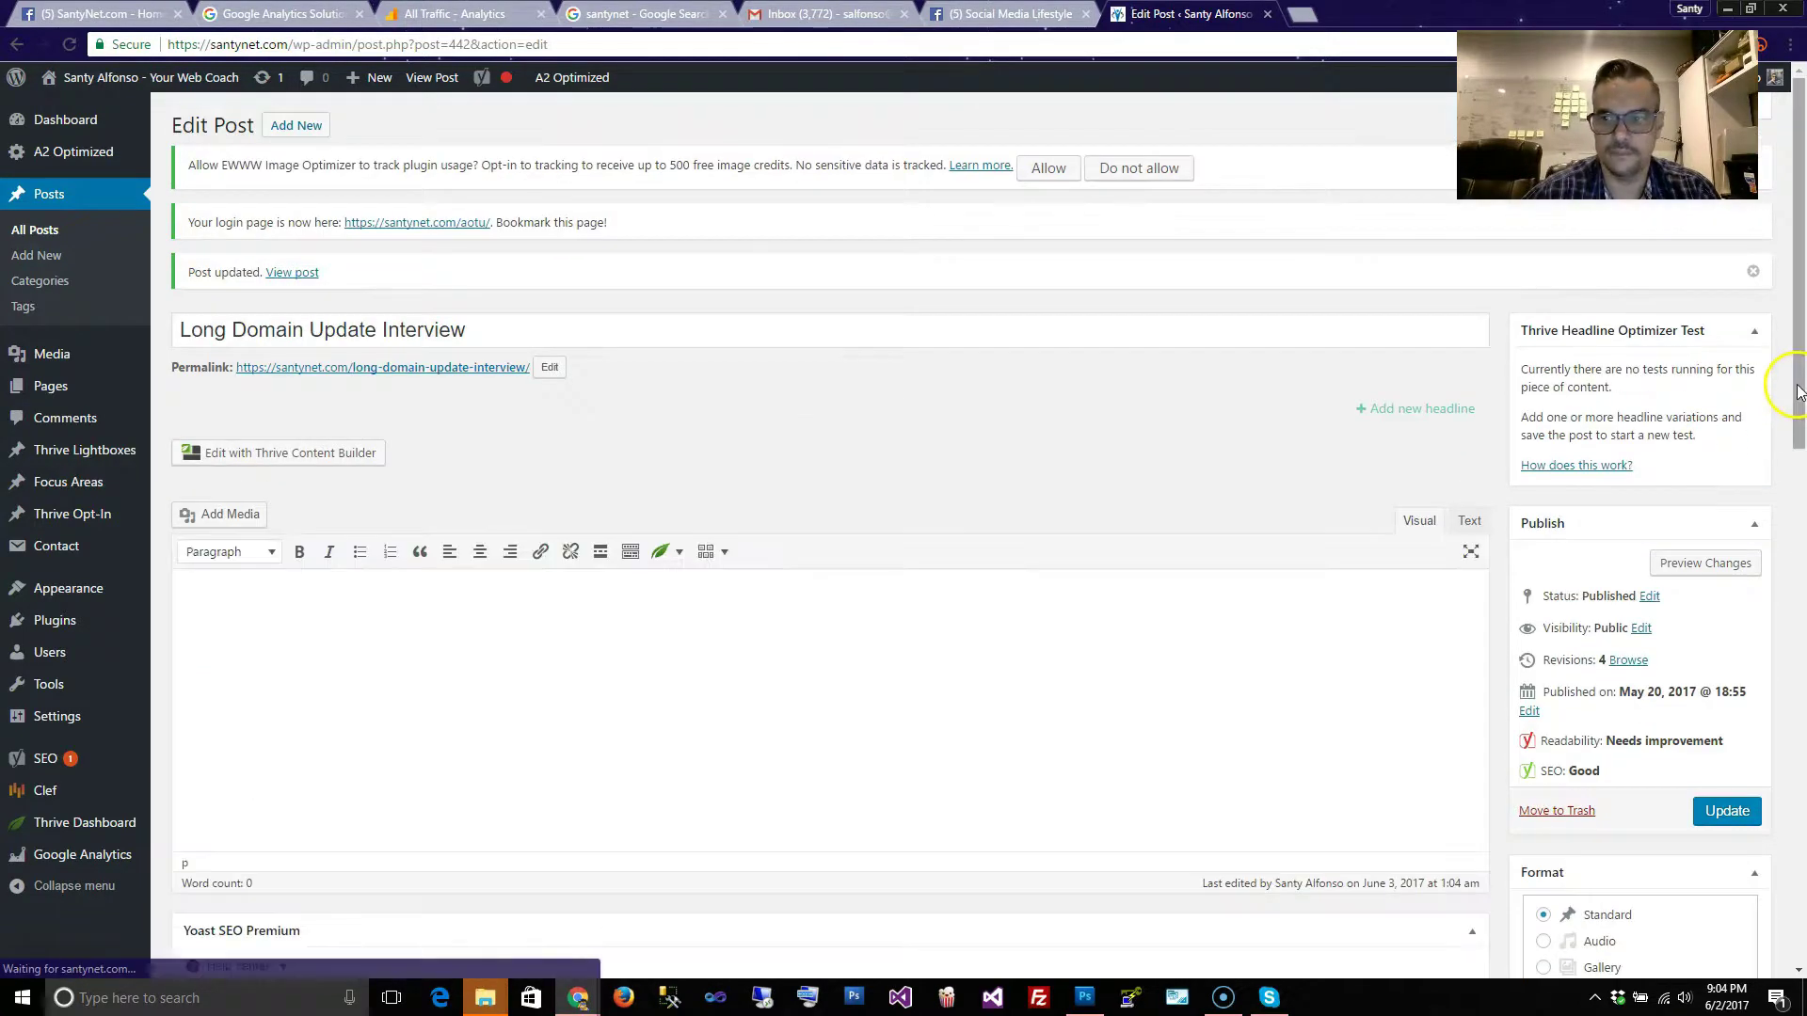
Review the keyword and readability remarks of the updated post and open it in Thrive Content Builder
{"action": "left_click_drag", "start_coordinate": [1798, 394], "coordinate": [1798, 634]}
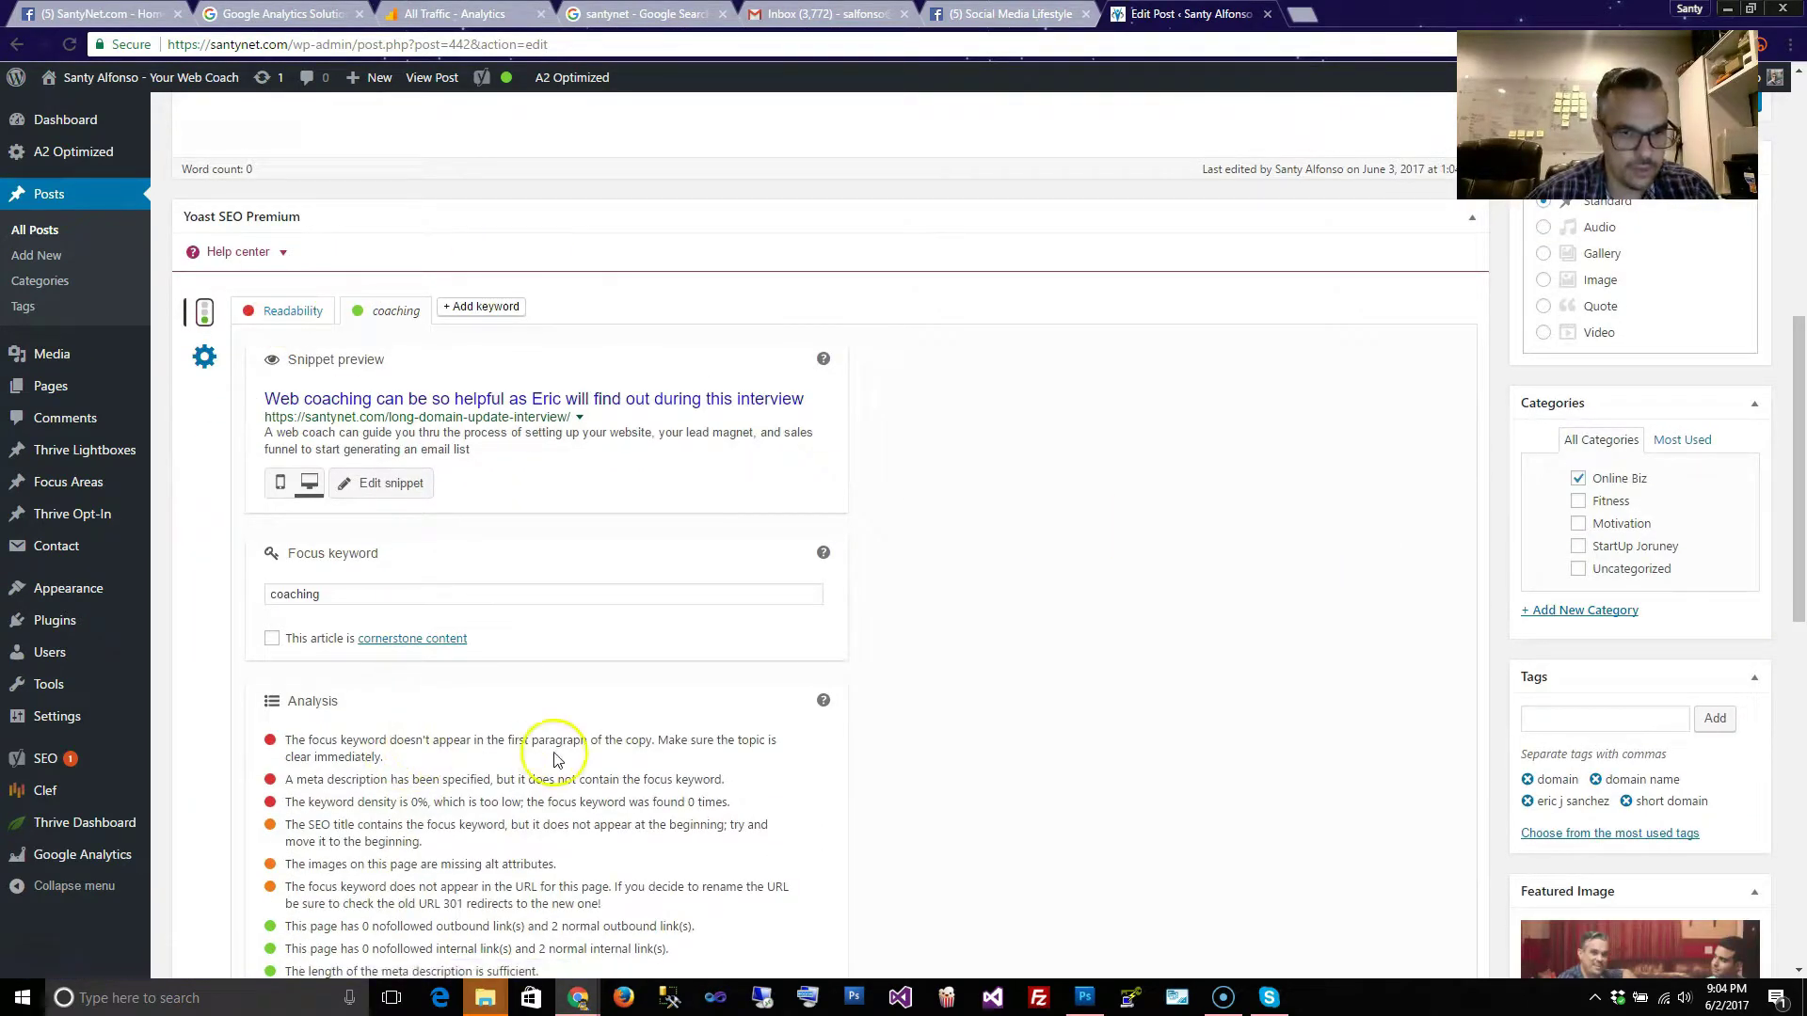
{"action": "left_click", "coordinate": [292, 311]}
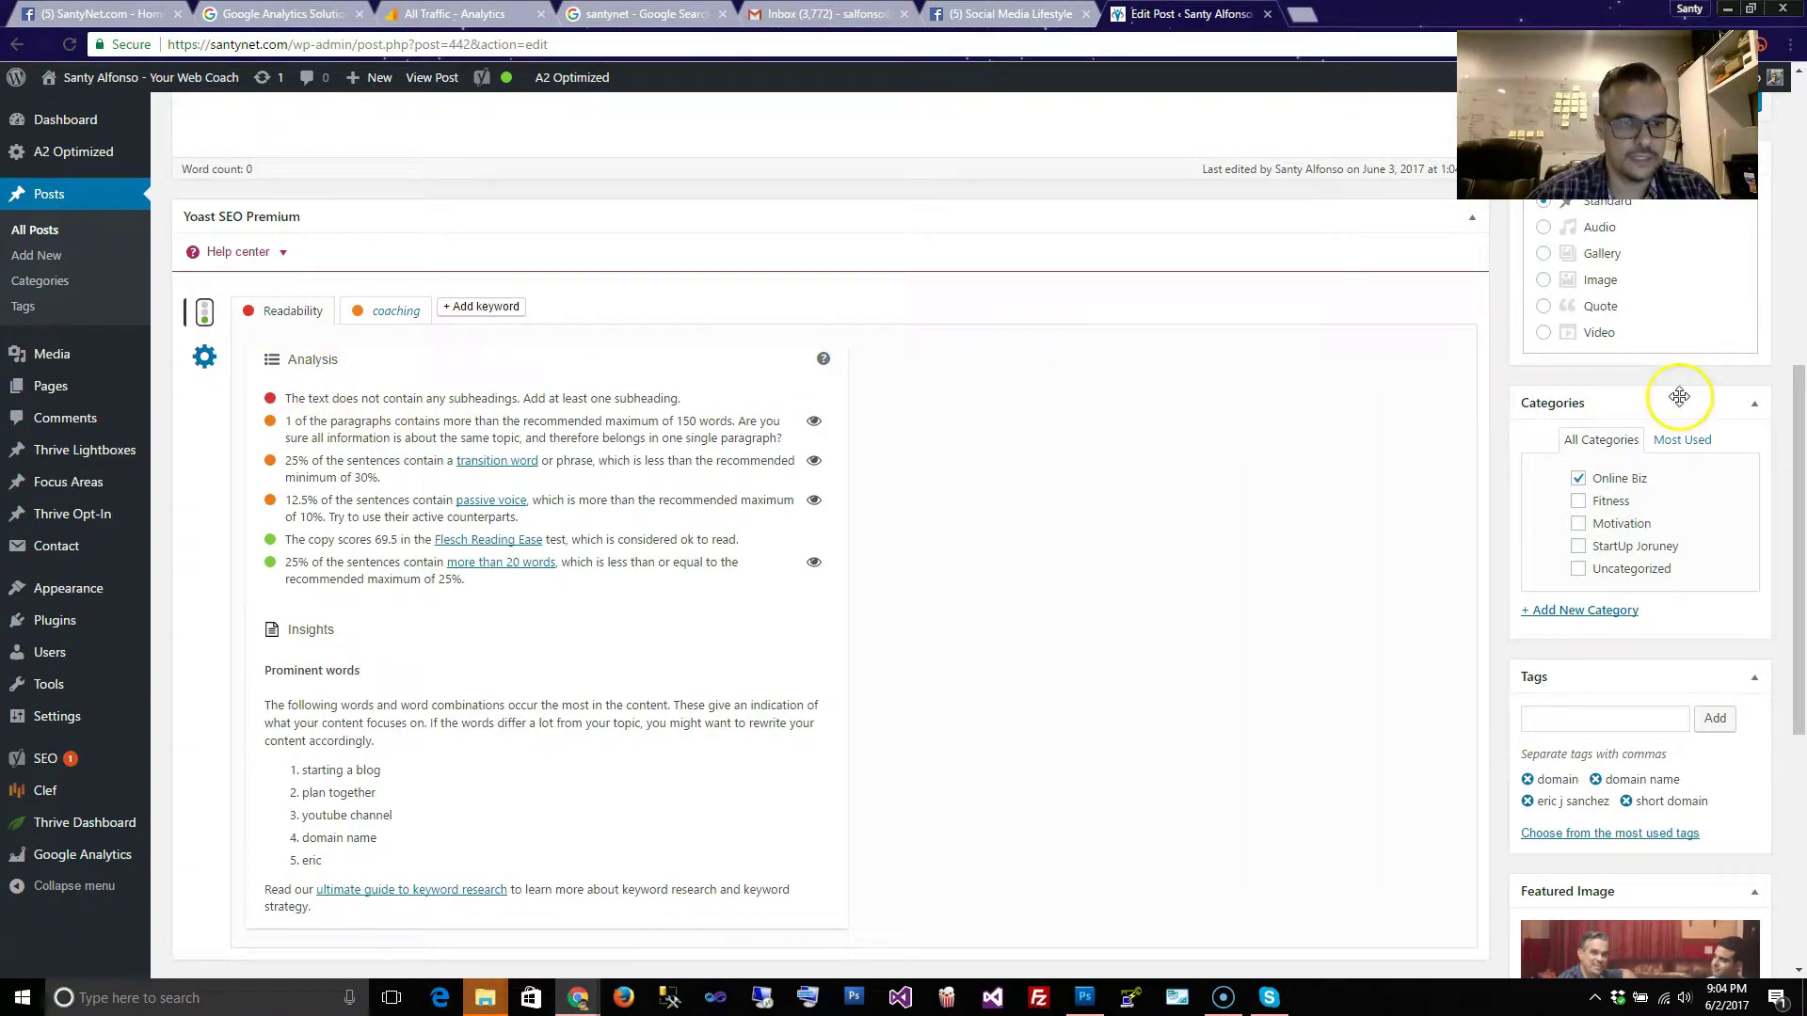
{"action": "left_click_drag", "start_coordinate": [1798, 437], "coordinate": [1796, 215]}
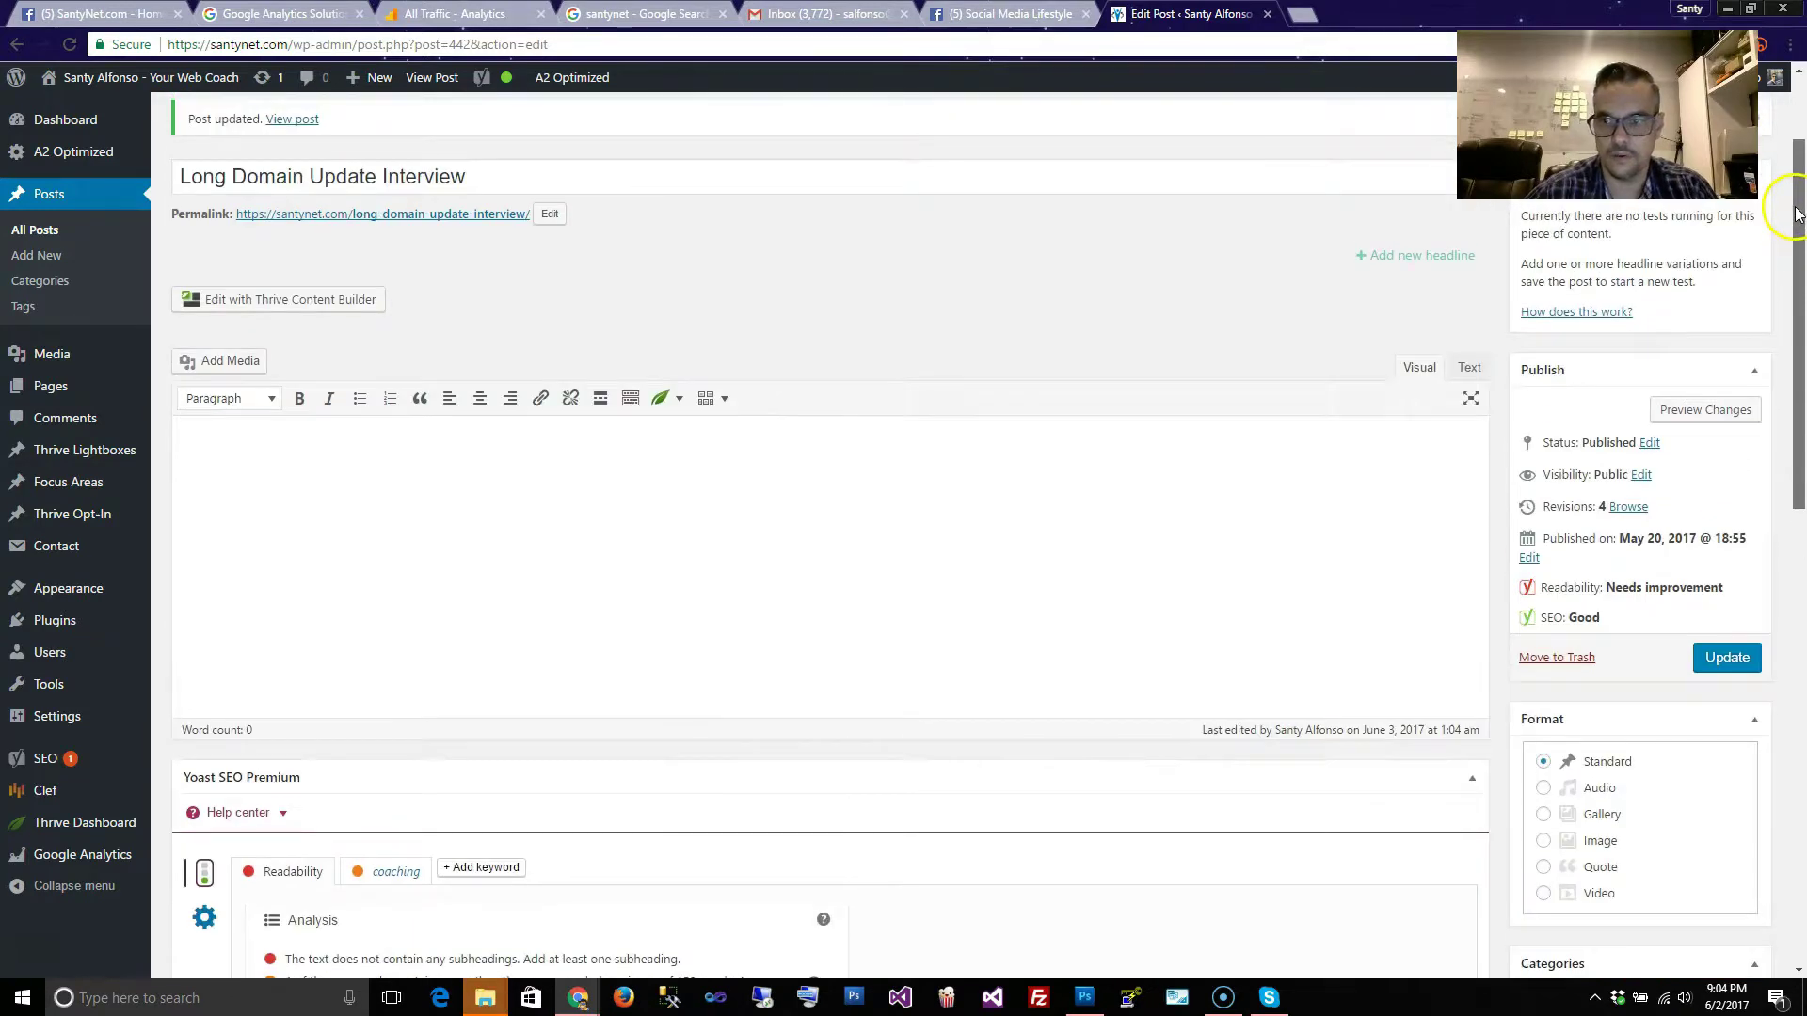
{"action": "left_click", "coordinate": [317, 301]}
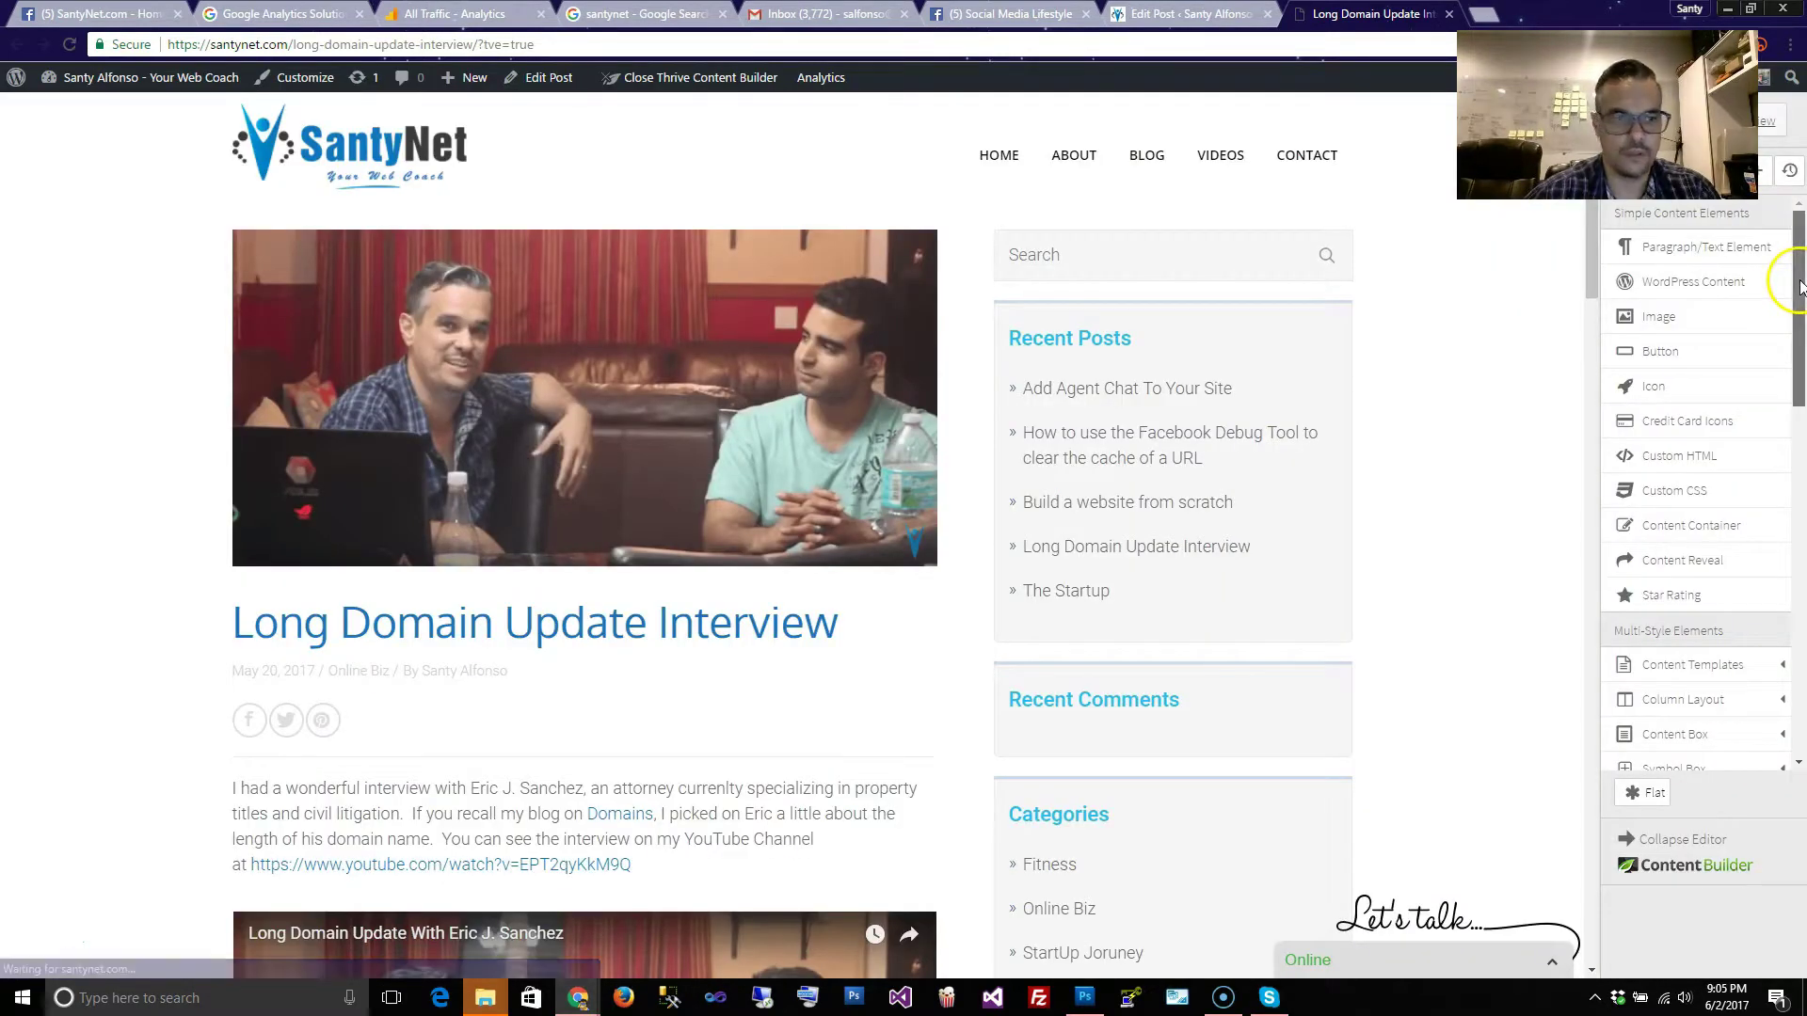
Insert a WordPress Content element above the paragraph beginning "The hardest part is starting" and open its content editor
{"action": "scroll", "coordinate": [1793, 339], "scroll_direction": "down", "scroll_amount": 3}
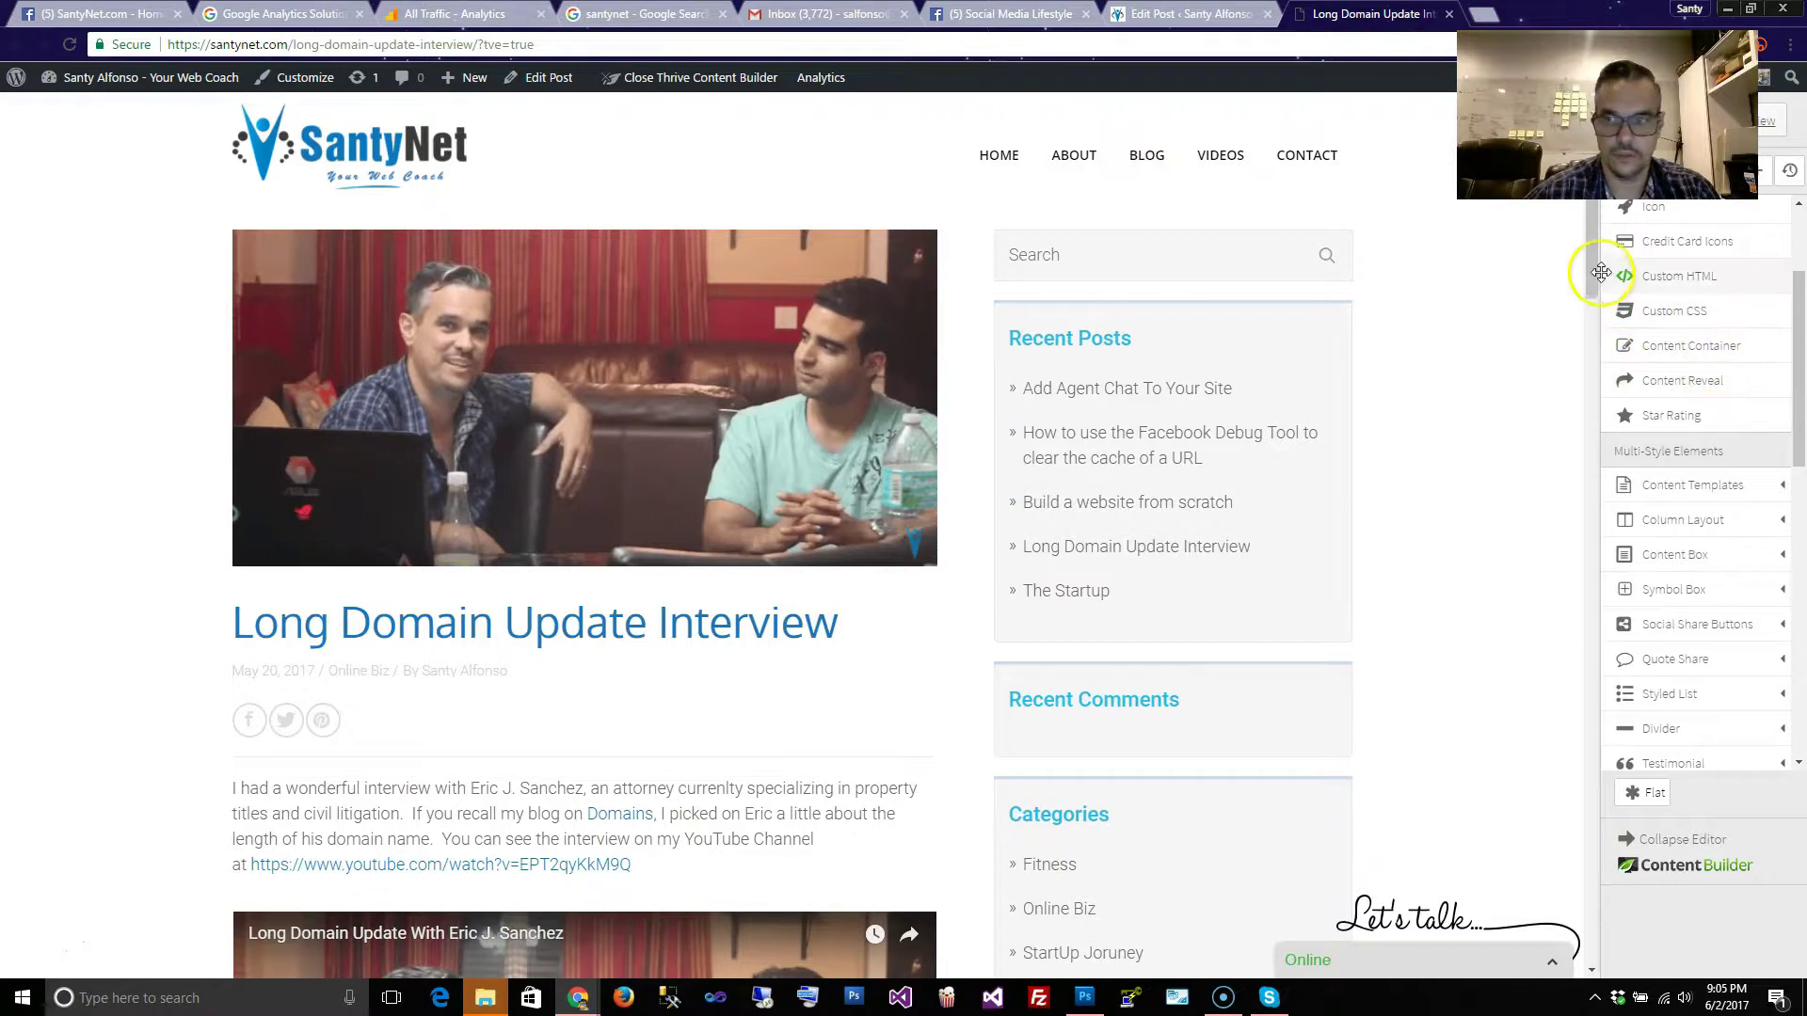
{"action": "left_click_drag", "start_coordinate": [1591, 268], "coordinate": [1600, 323]}
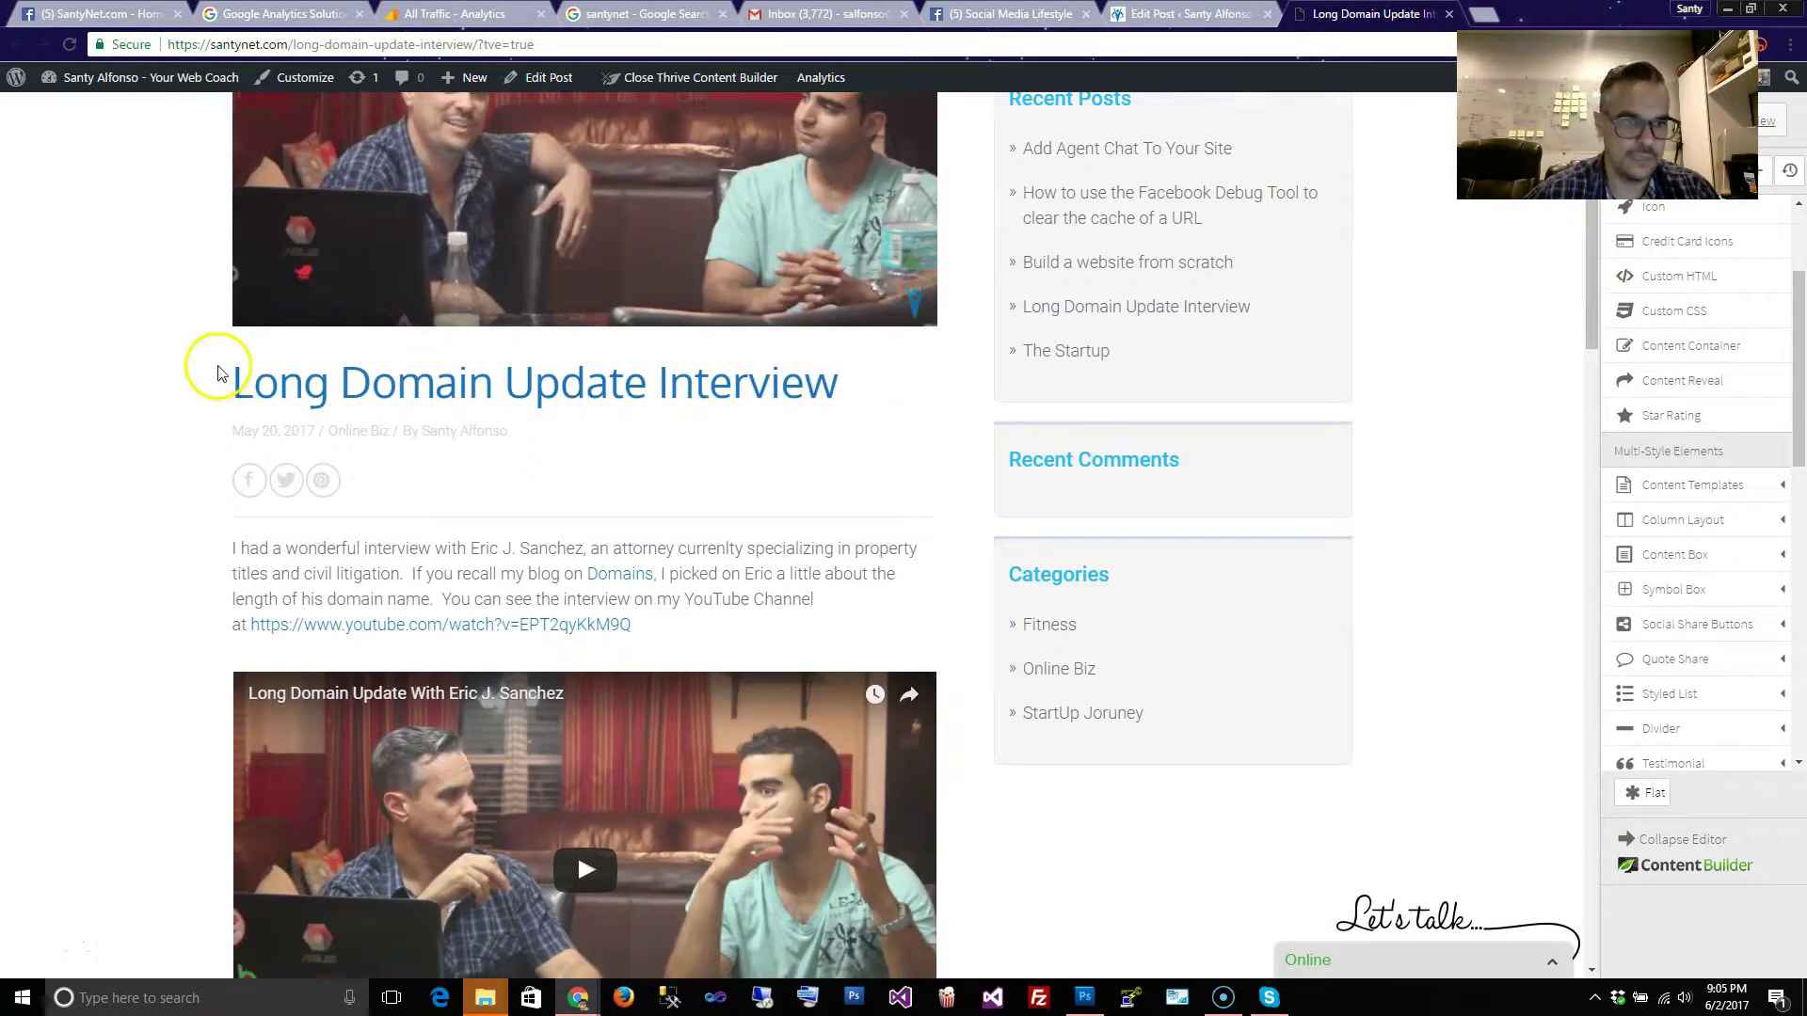
{"action": "left_click_drag", "start_coordinate": [1594, 330], "coordinate": [1628, 494]}
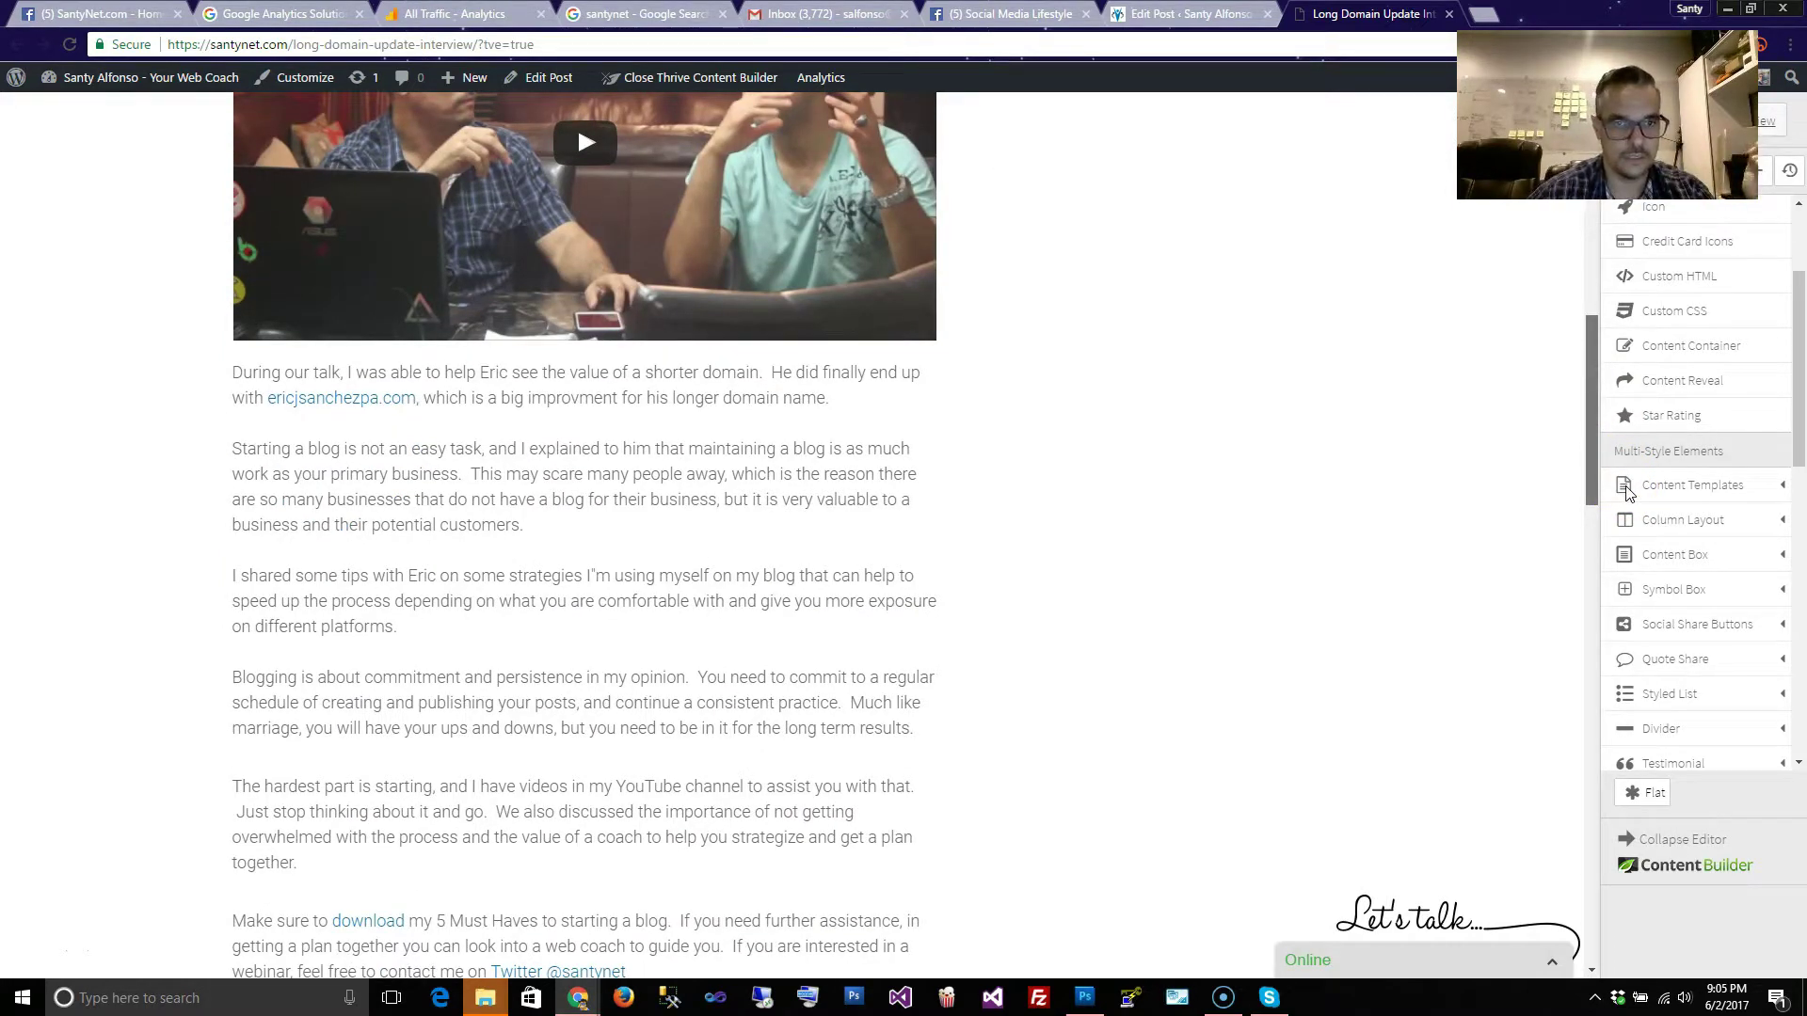
{"action": "left_click_drag", "start_coordinate": [1628, 495], "coordinate": [236, 431]}
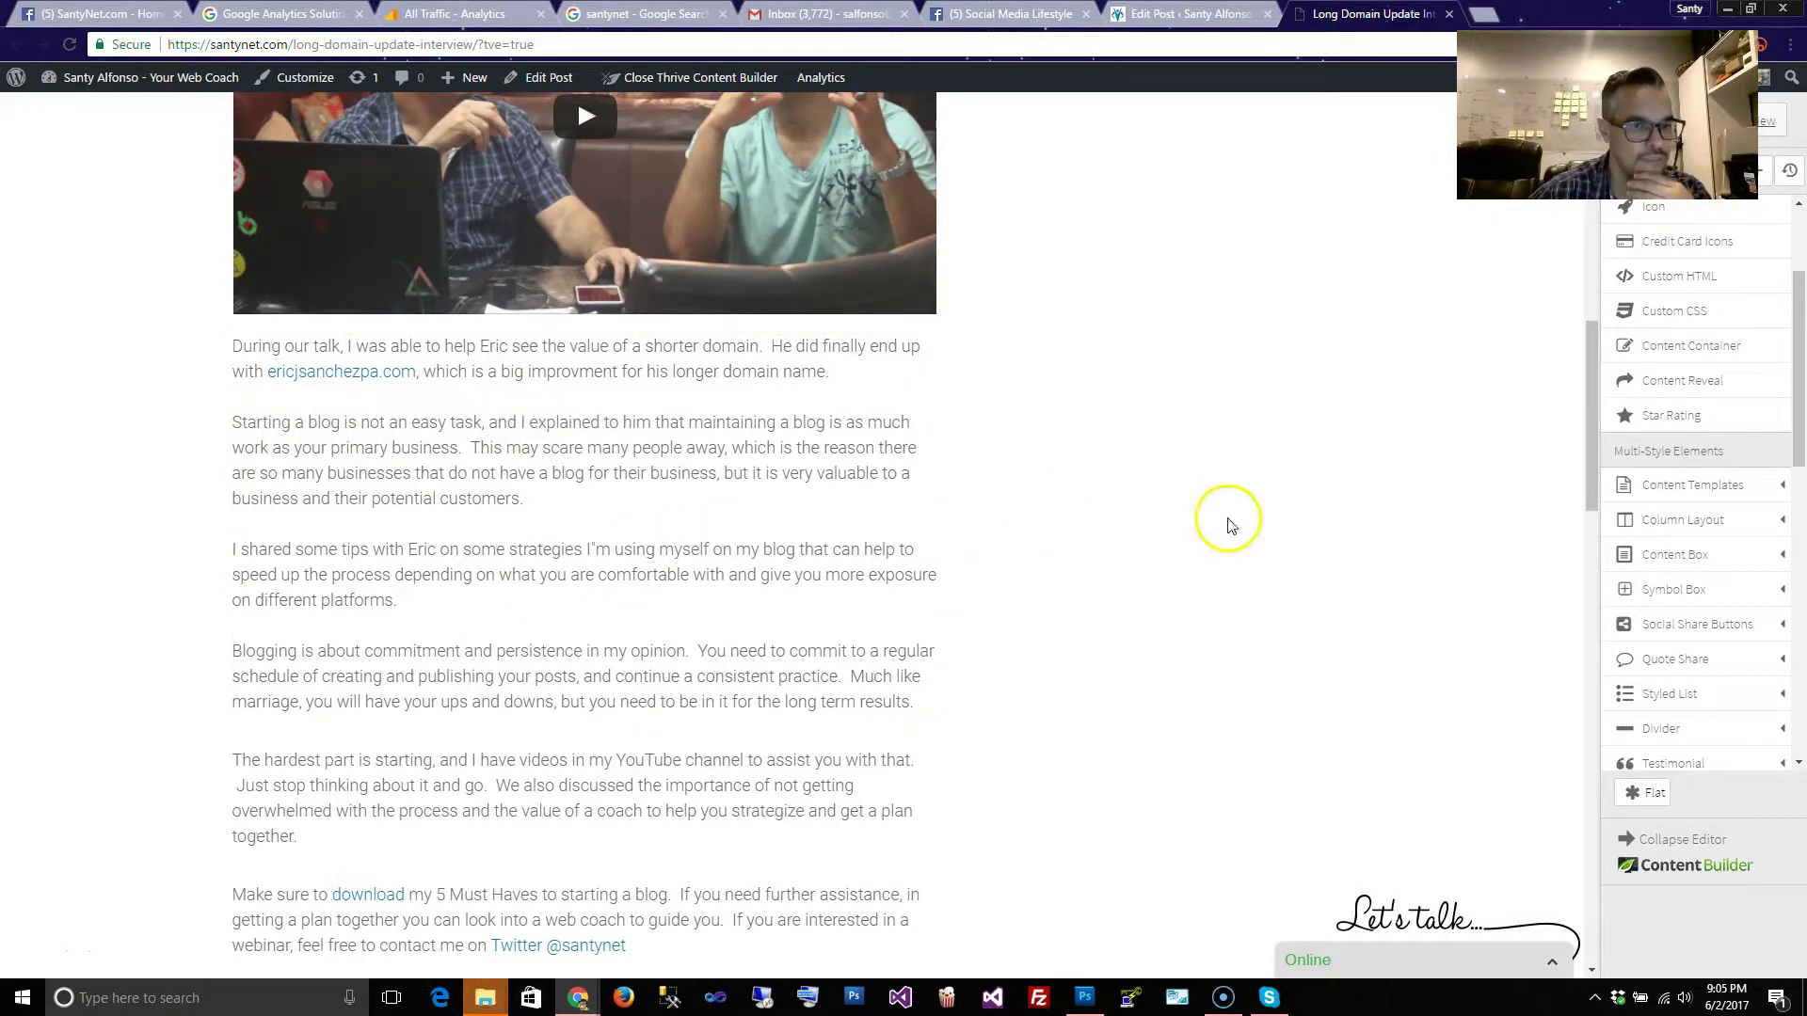
{"action": "left_click_drag", "start_coordinate": [1590, 437], "coordinate": [1597, 480]}
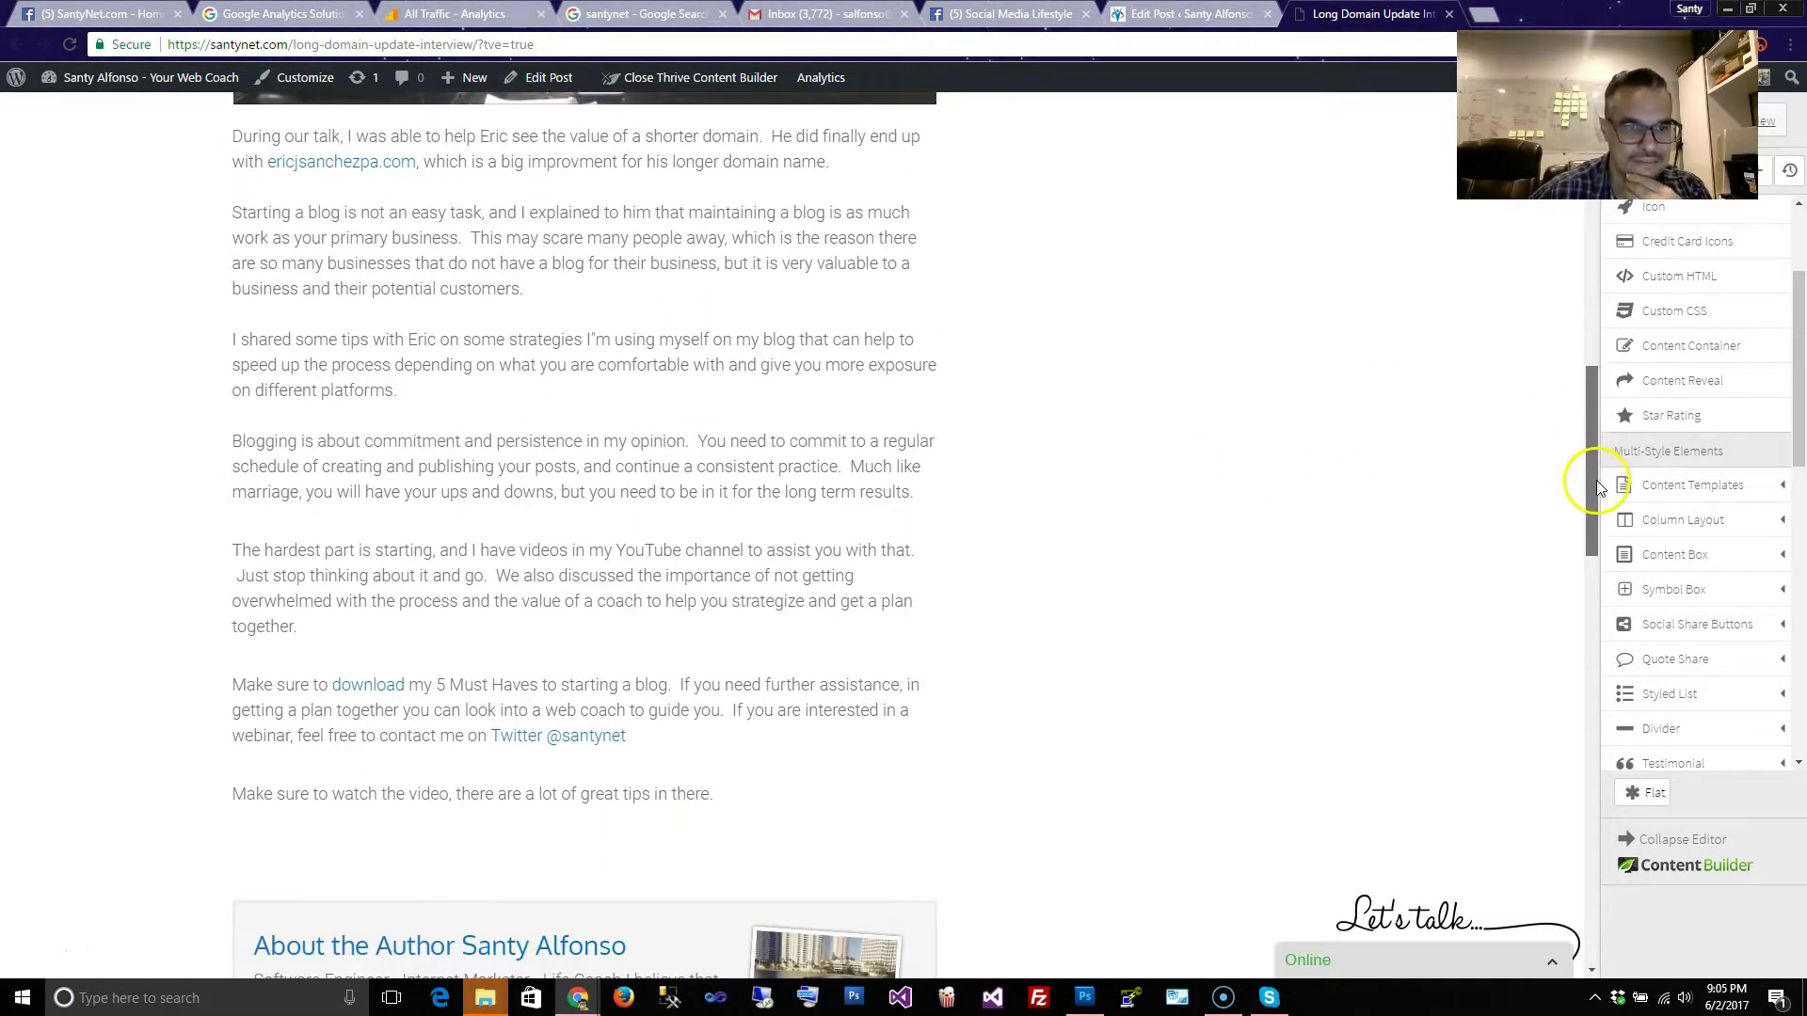
{"action": "left_click_drag", "start_coordinate": [1798, 324], "coordinate": [1787, 222]}
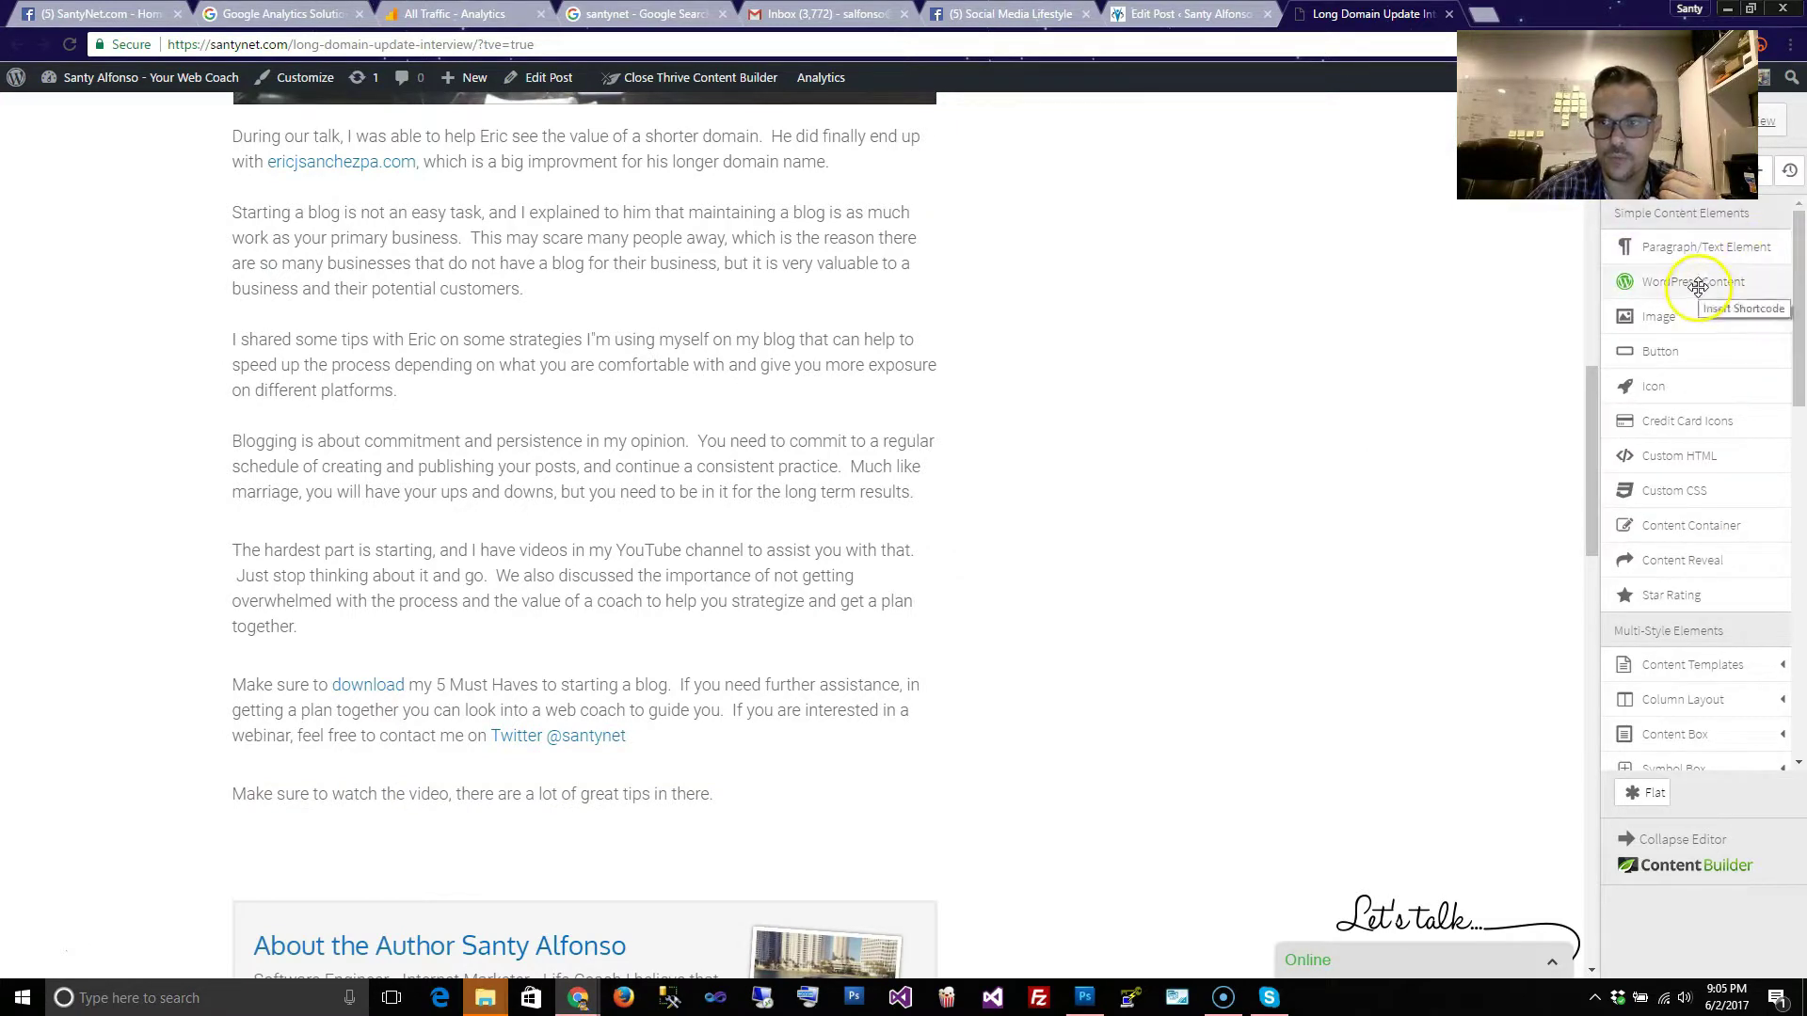
{"action": "left_click_drag", "start_coordinate": [1678, 292], "coordinate": [464, 517]}
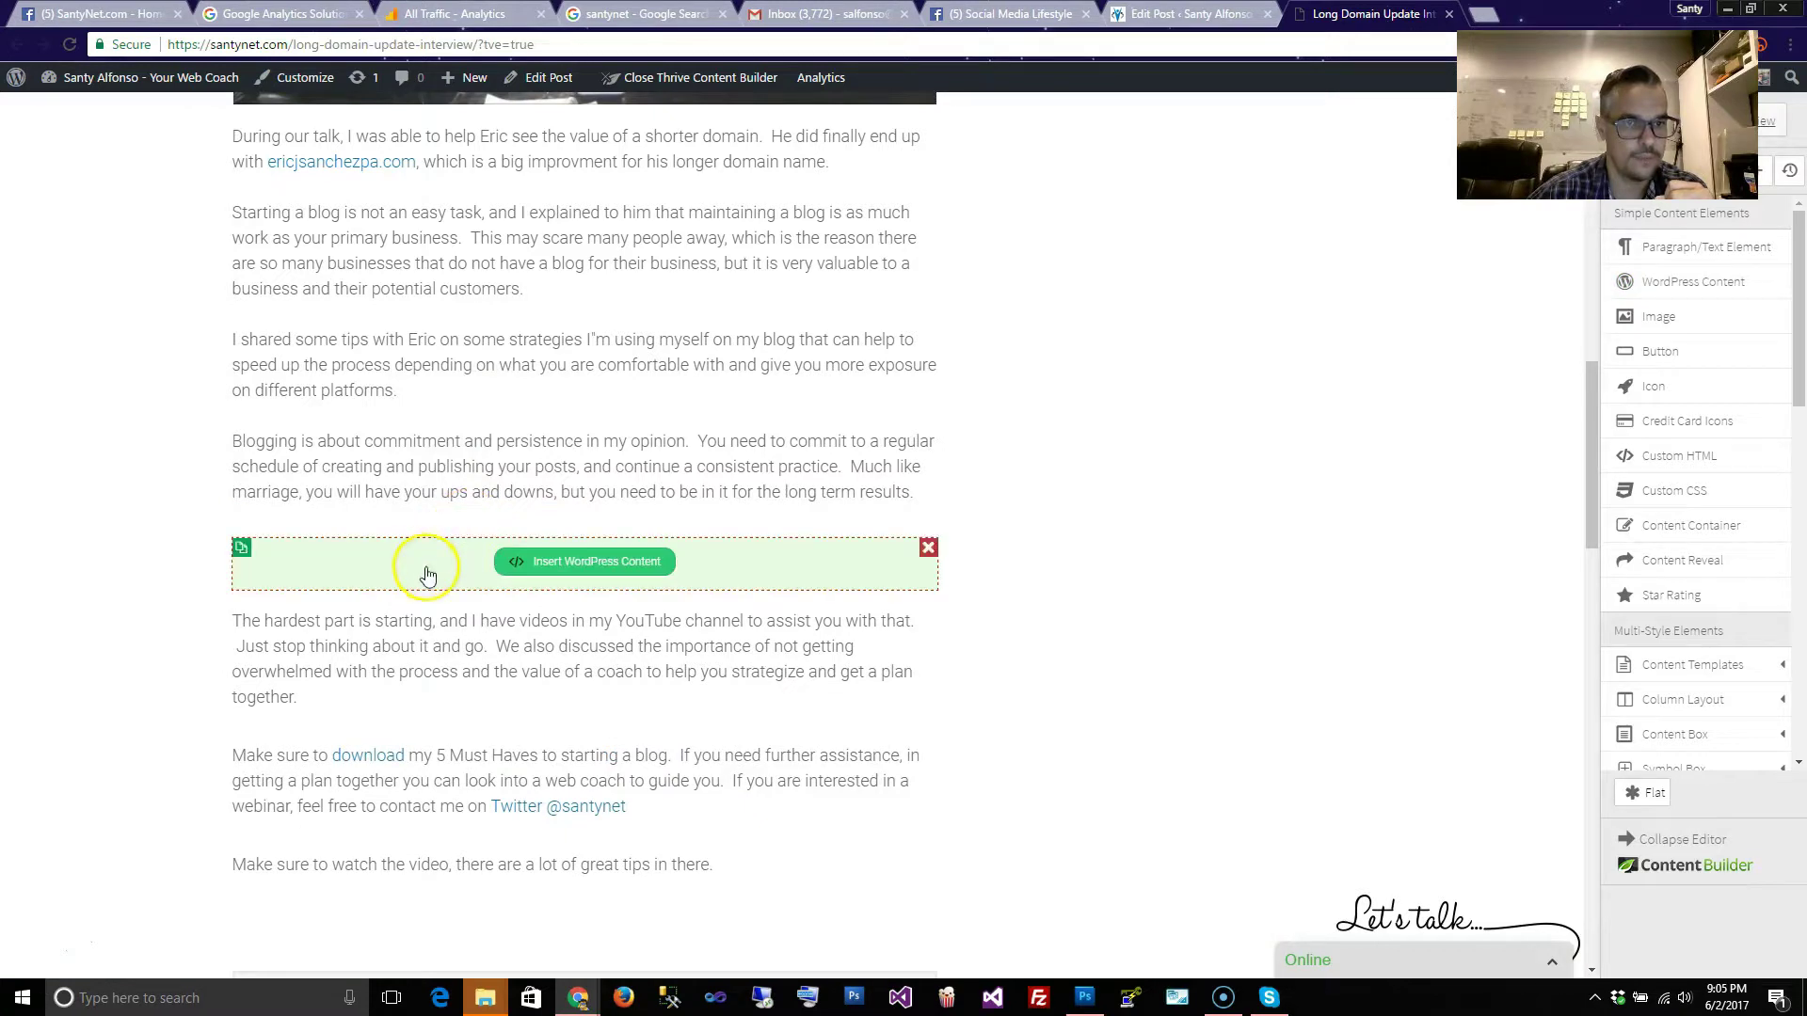
{"action": "left_click", "coordinate": [554, 560]}
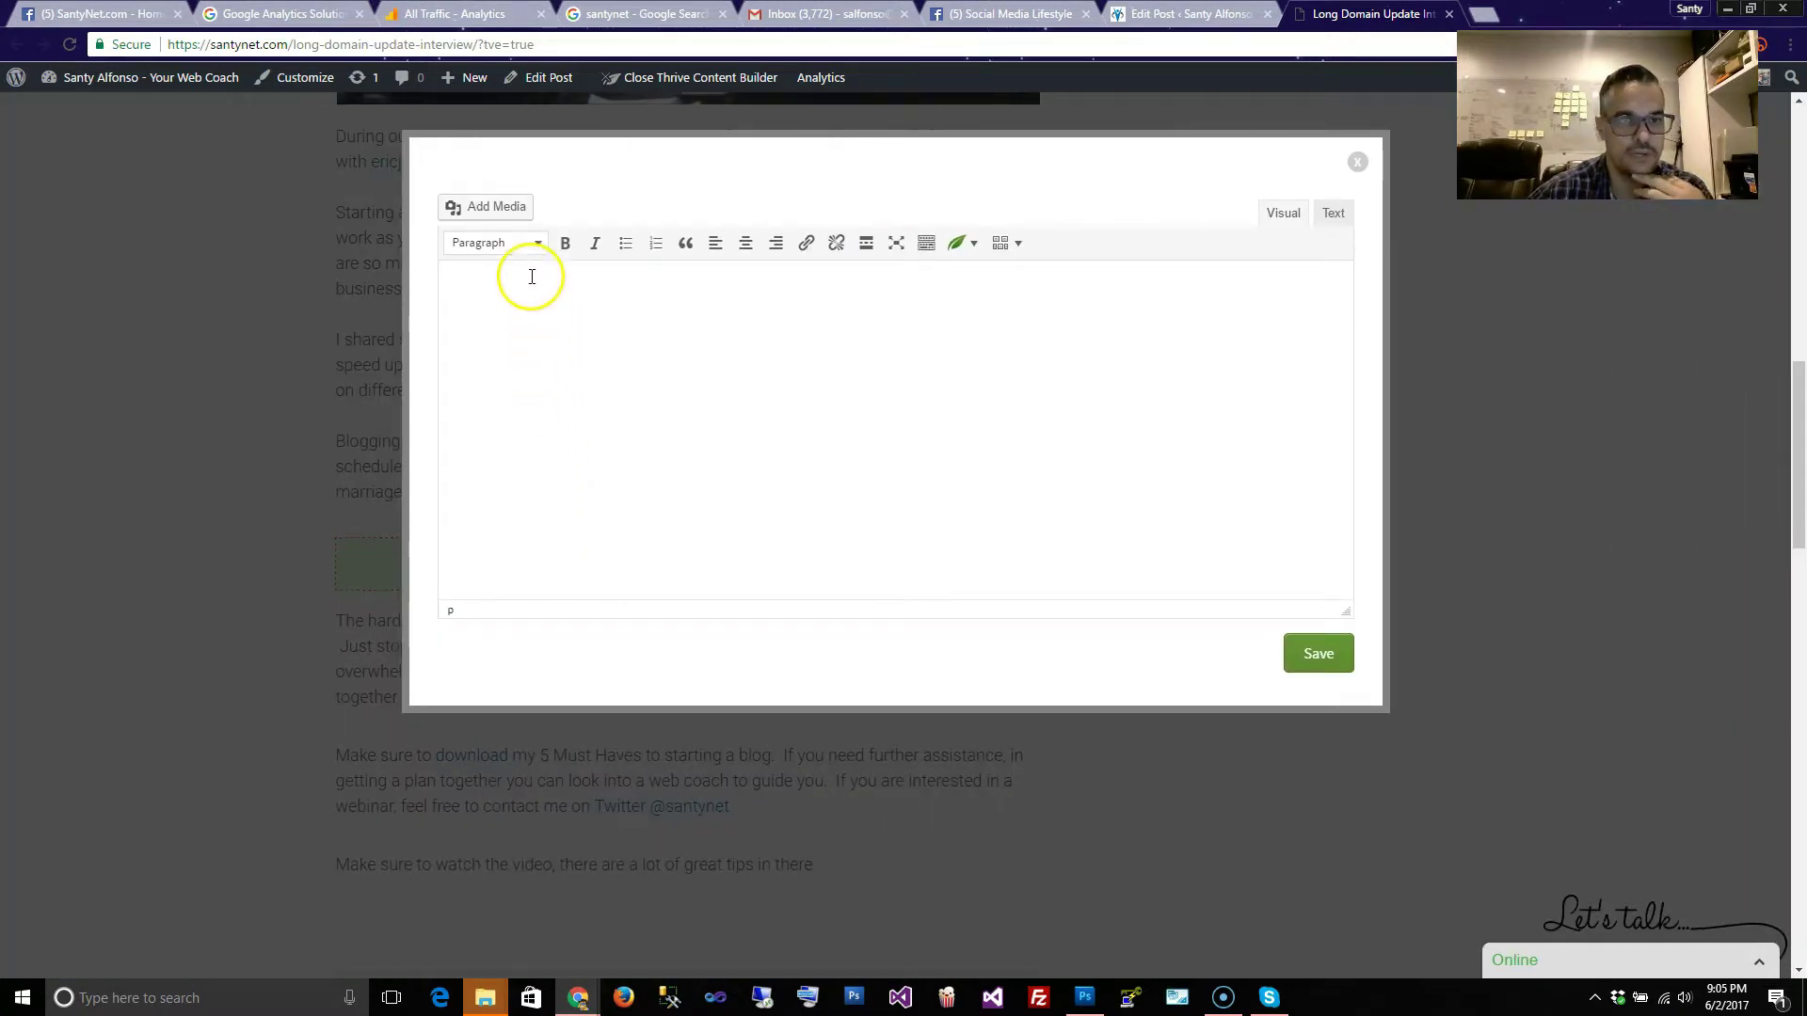
Add the Heading 2 subheading "Hardest Part Is Starting" in the content editor and save the page changes
{"action": "left_click", "coordinate": [539, 246]}
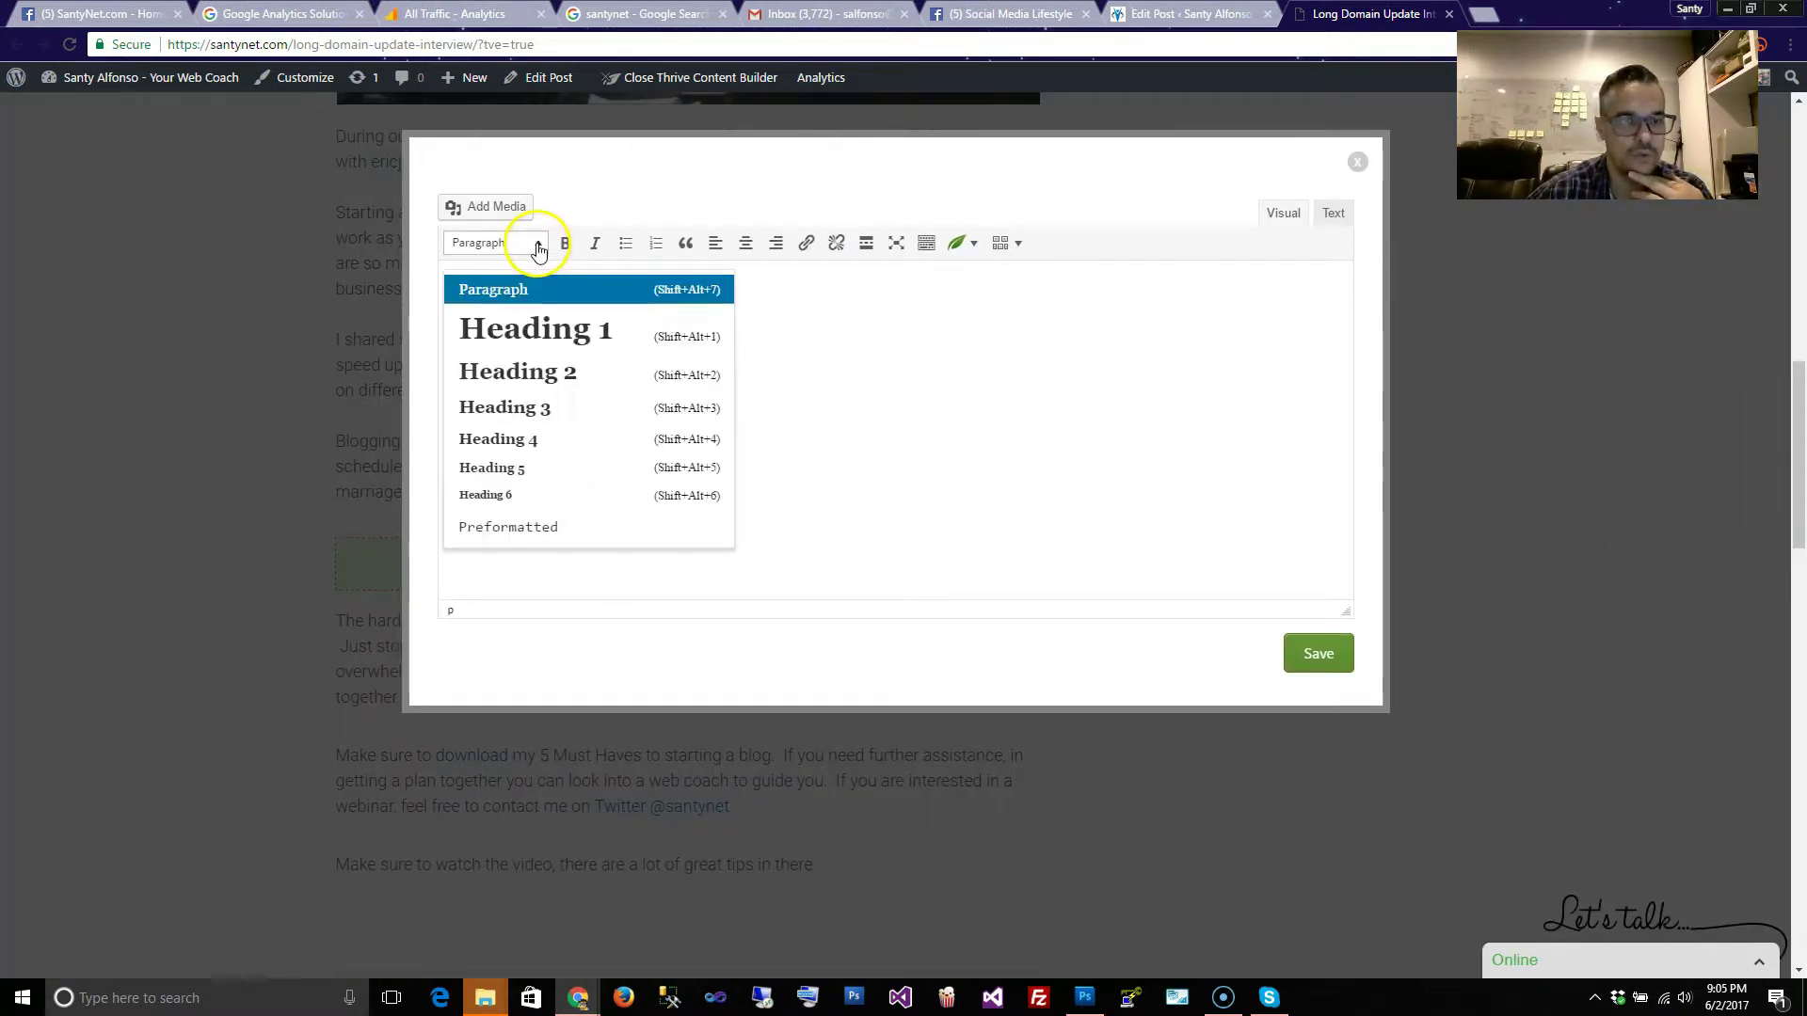
{"action": "left_click", "coordinate": [548, 370]}
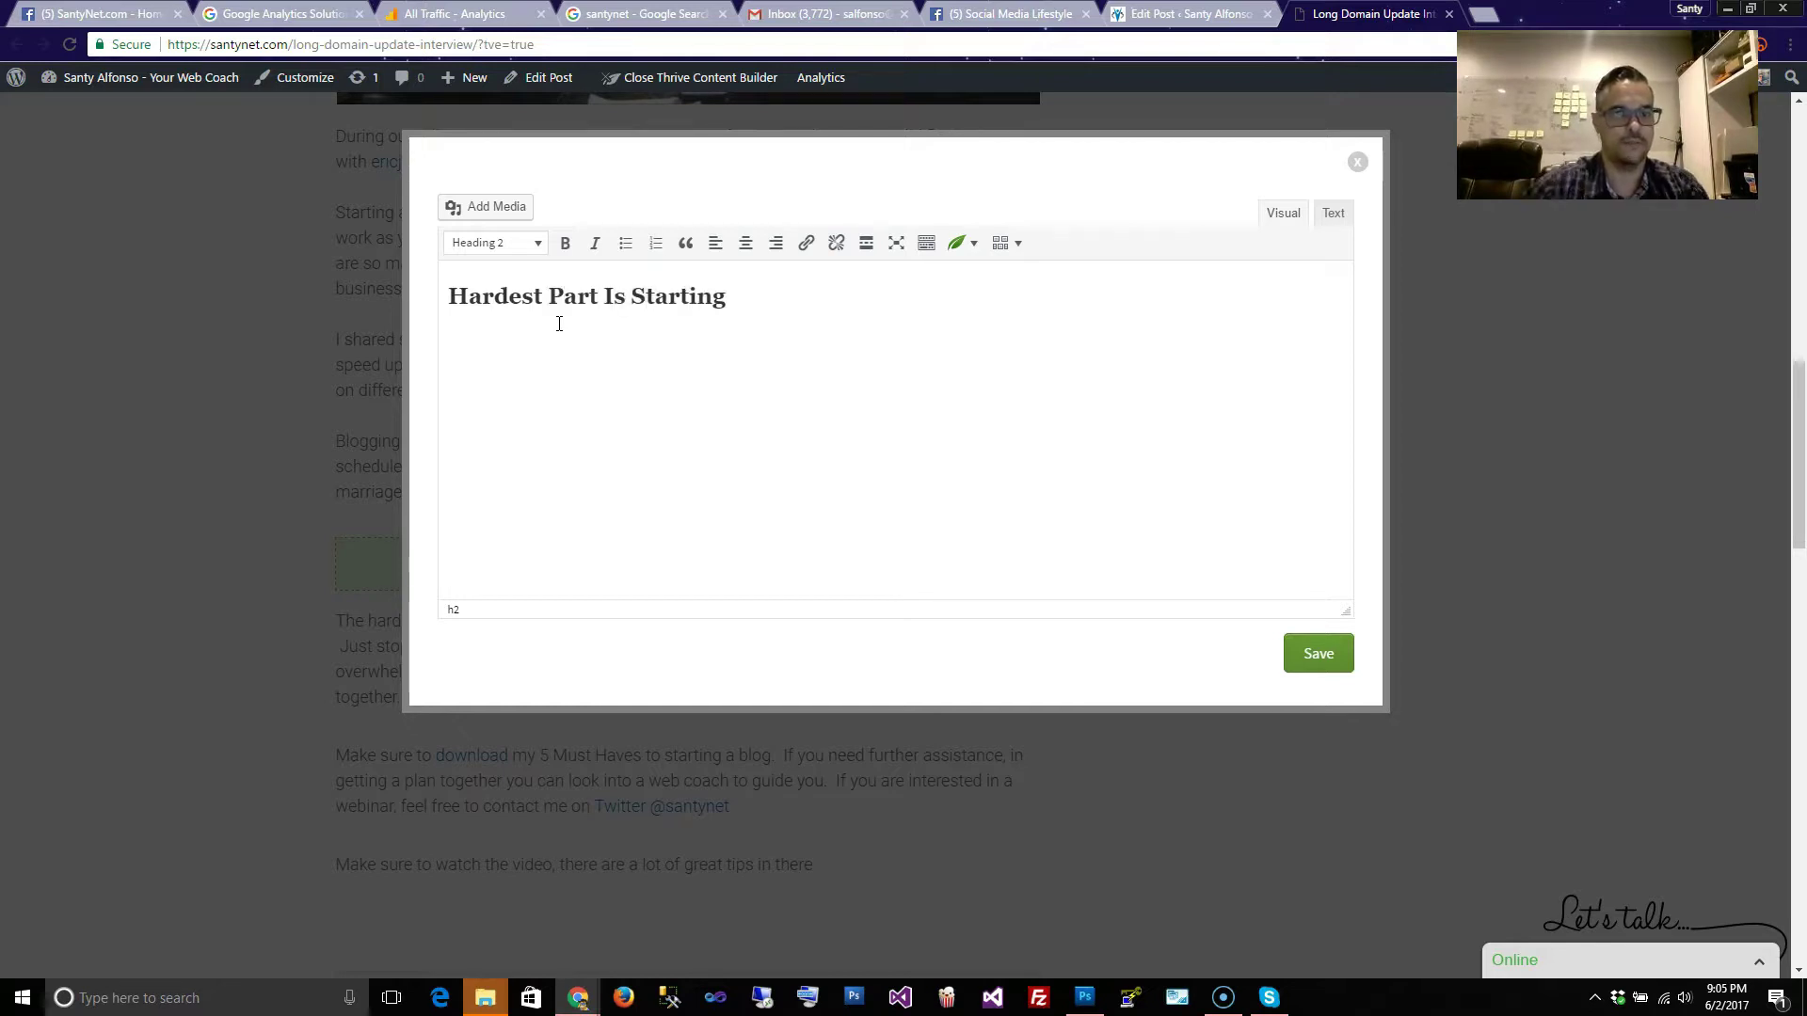
{"action": "left_click", "coordinate": [1319, 653]}
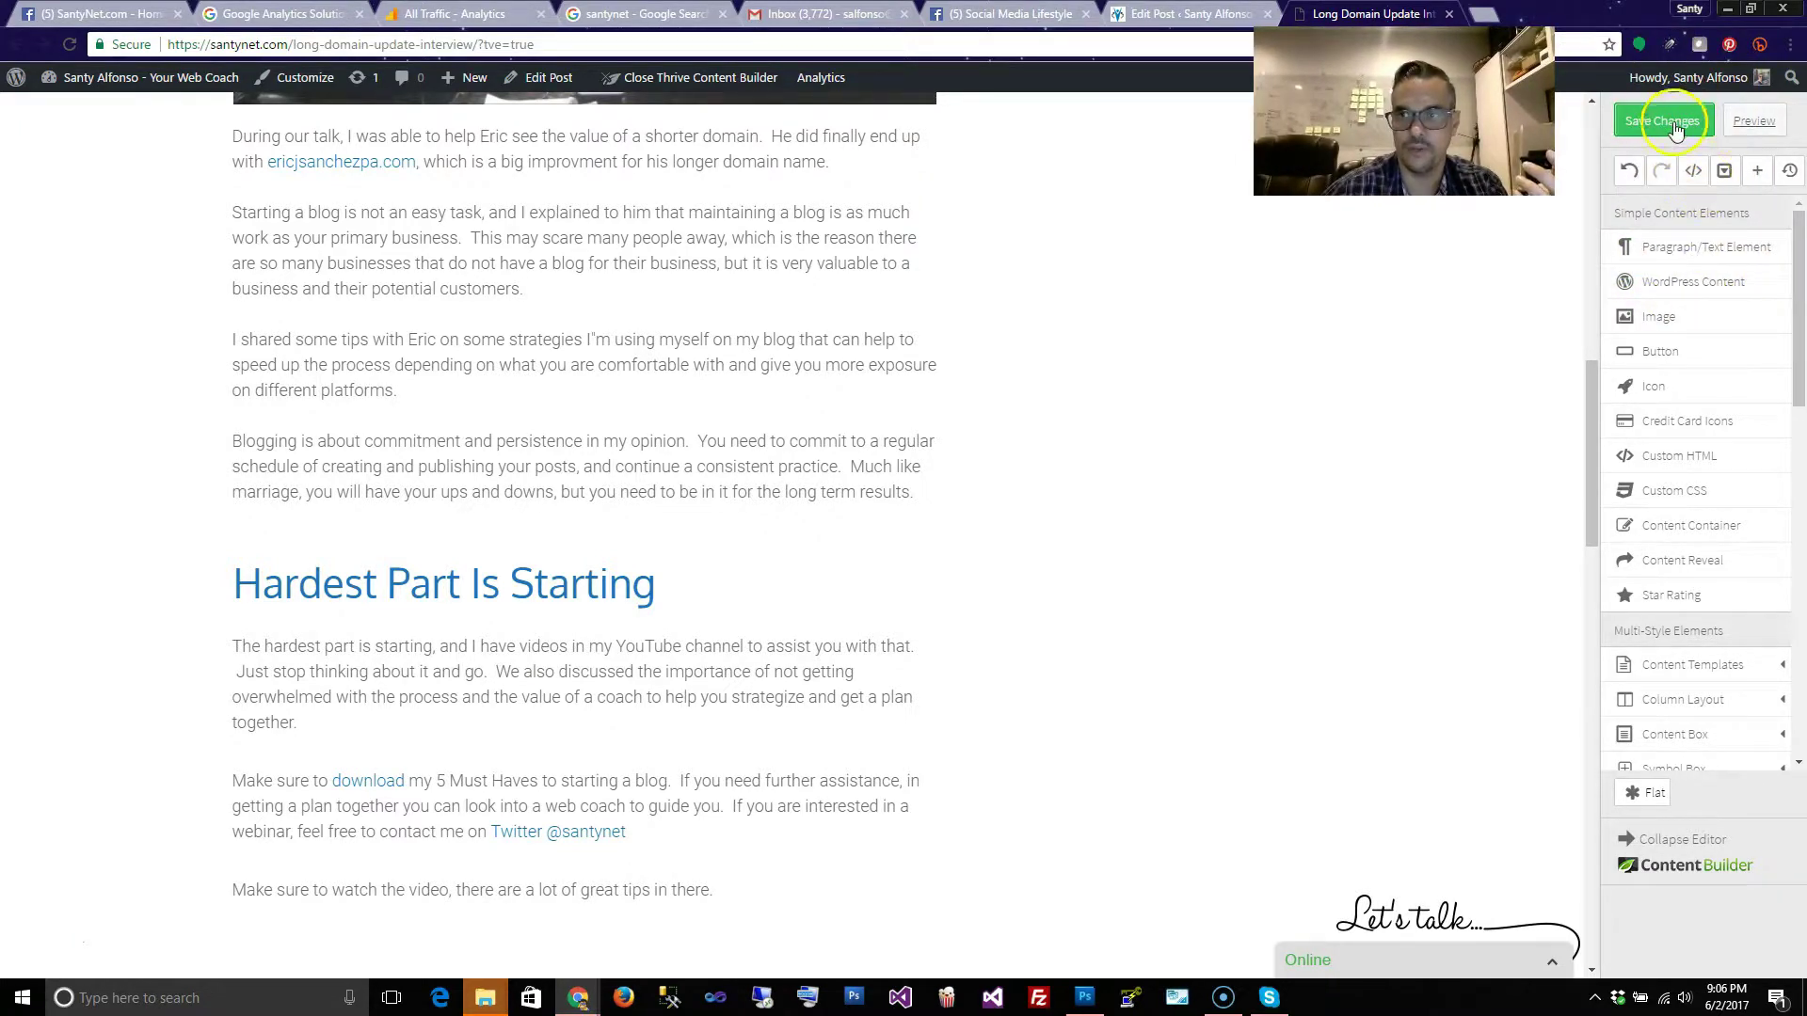
{"action": "left_click", "coordinate": [1672, 126]}
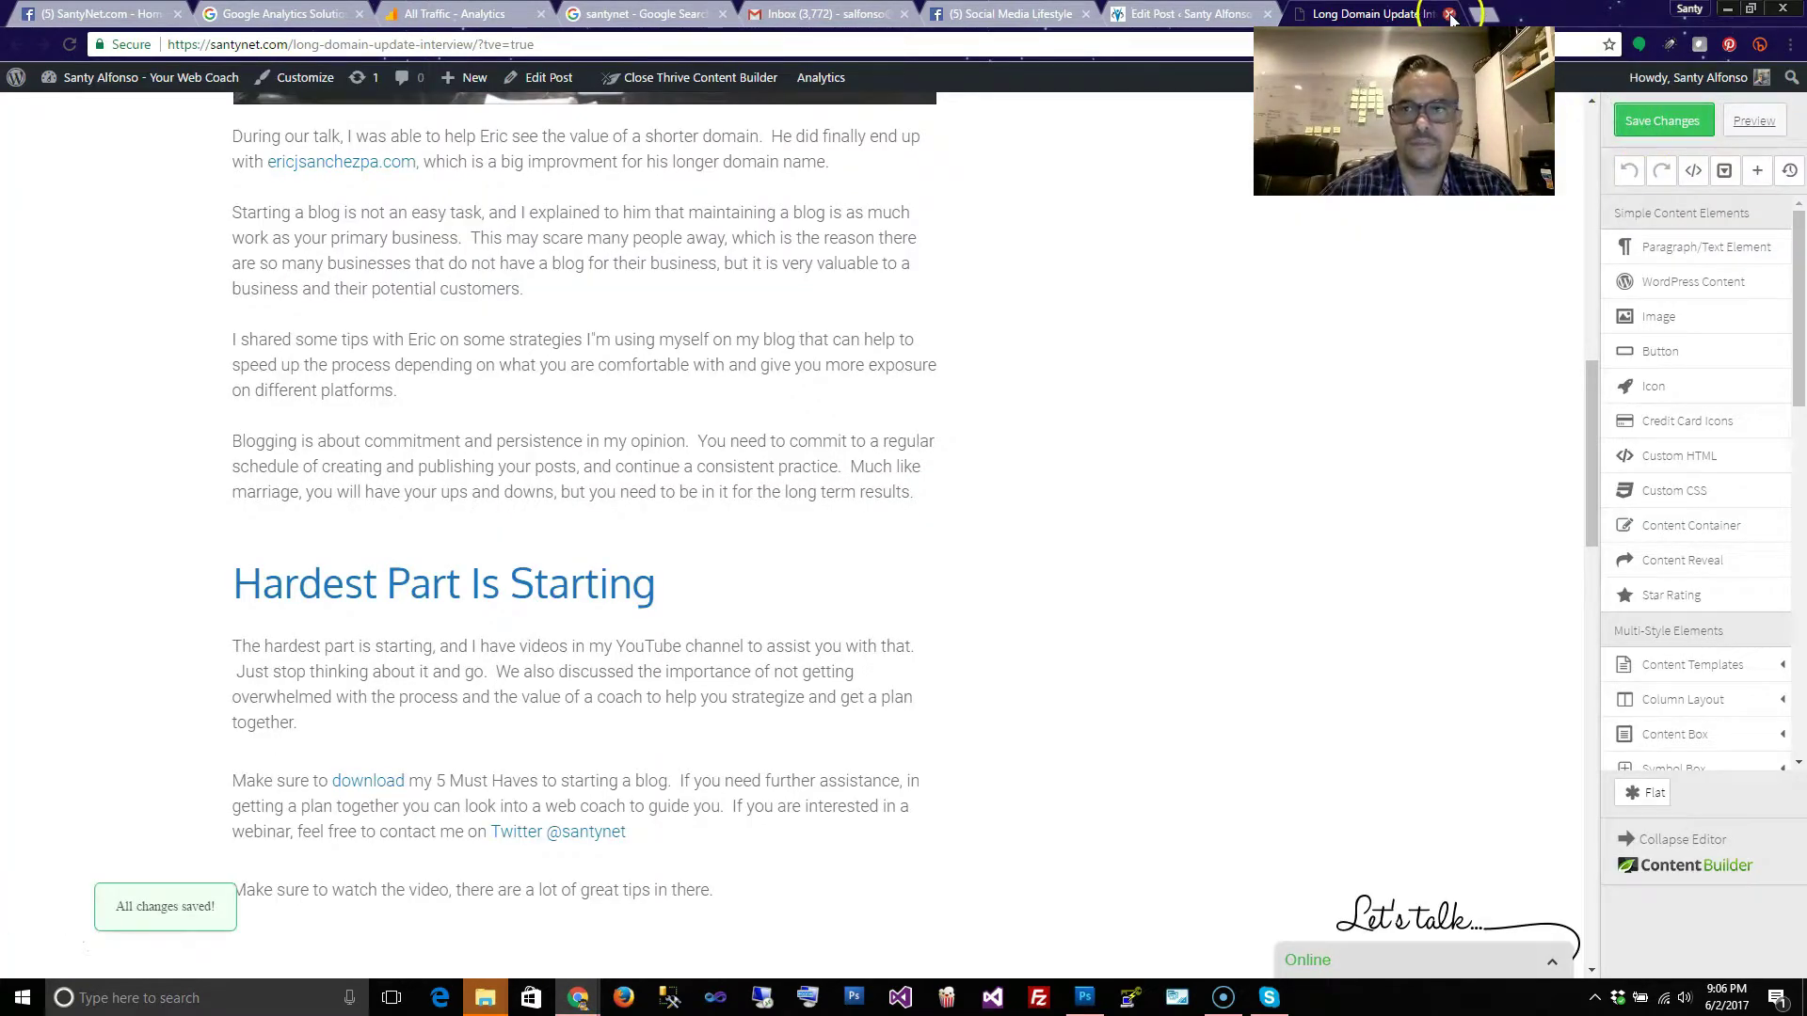
Close the Thrive Content Builder page, update the post and review its Yoast readability remarks
{"action": "left_click", "coordinate": [1449, 14]}
{"action": "left_click", "coordinate": [1705, 659]}
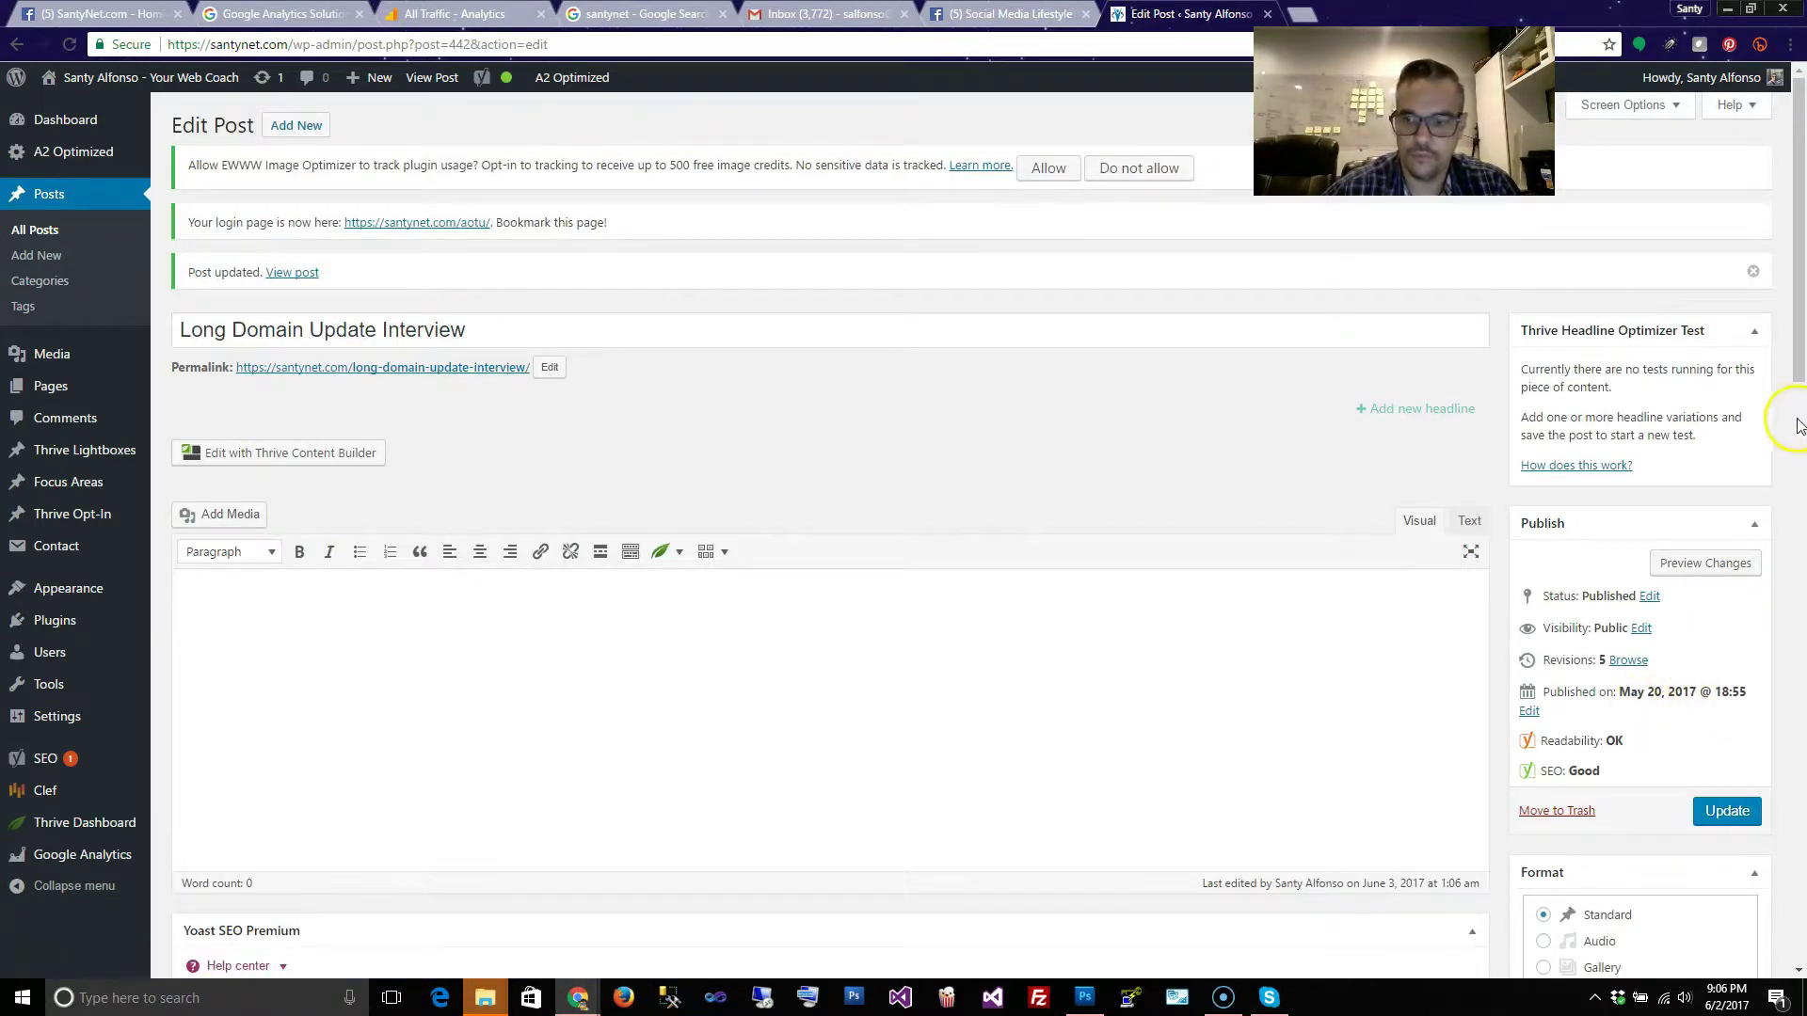
{"action": "left_click_drag", "start_coordinate": [1798, 341], "coordinate": [1799, 432]}
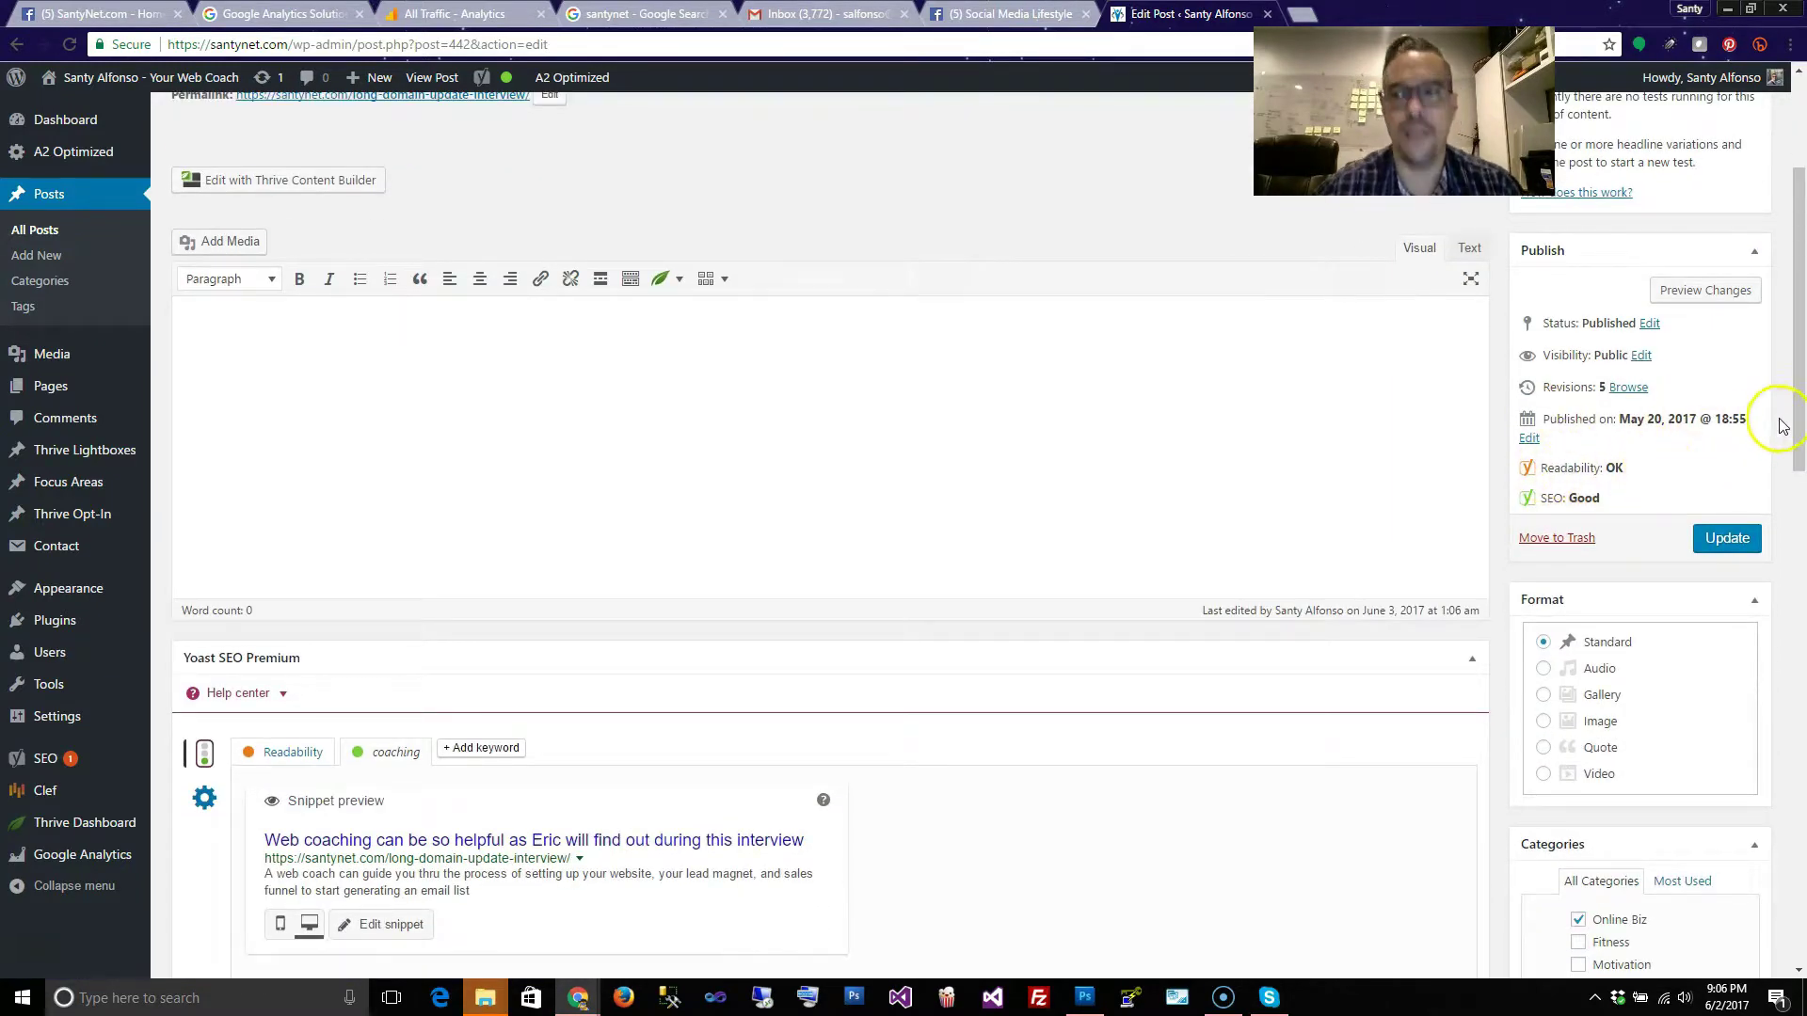
{"action": "left_click_drag", "start_coordinate": [1799, 419], "coordinate": [1799, 509]}
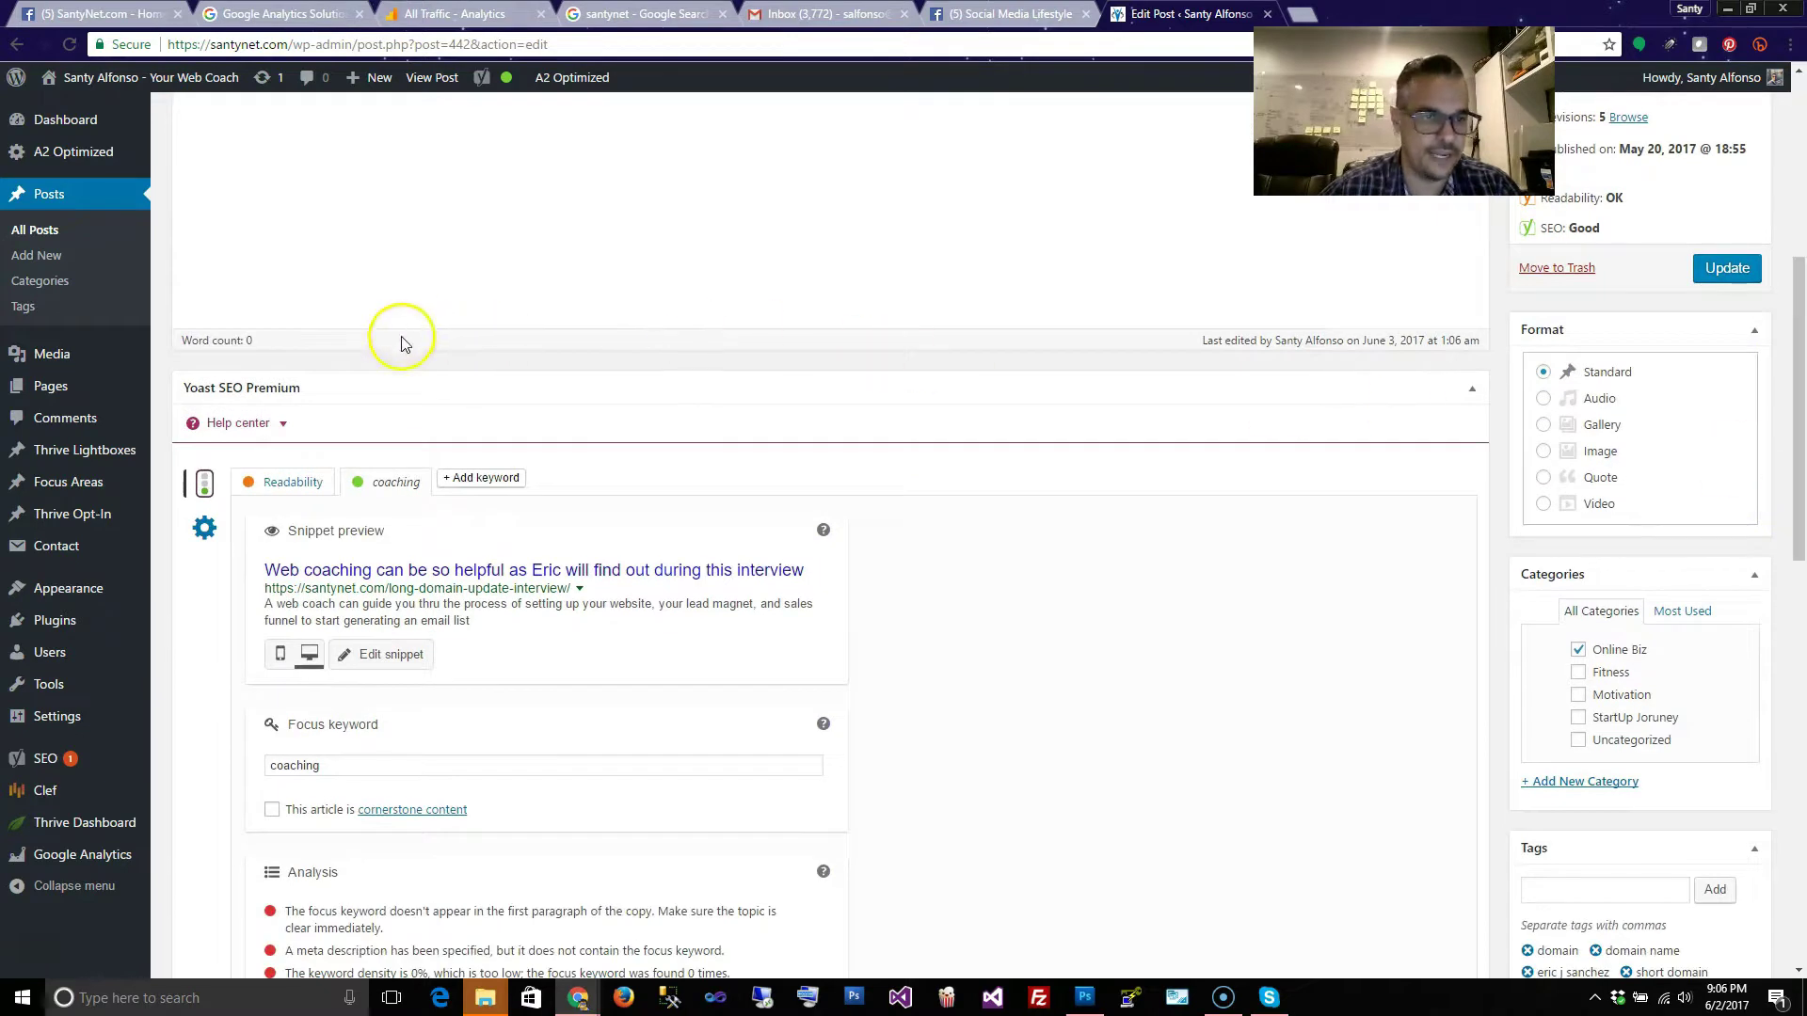
{"action": "left_click", "coordinate": [261, 473]}
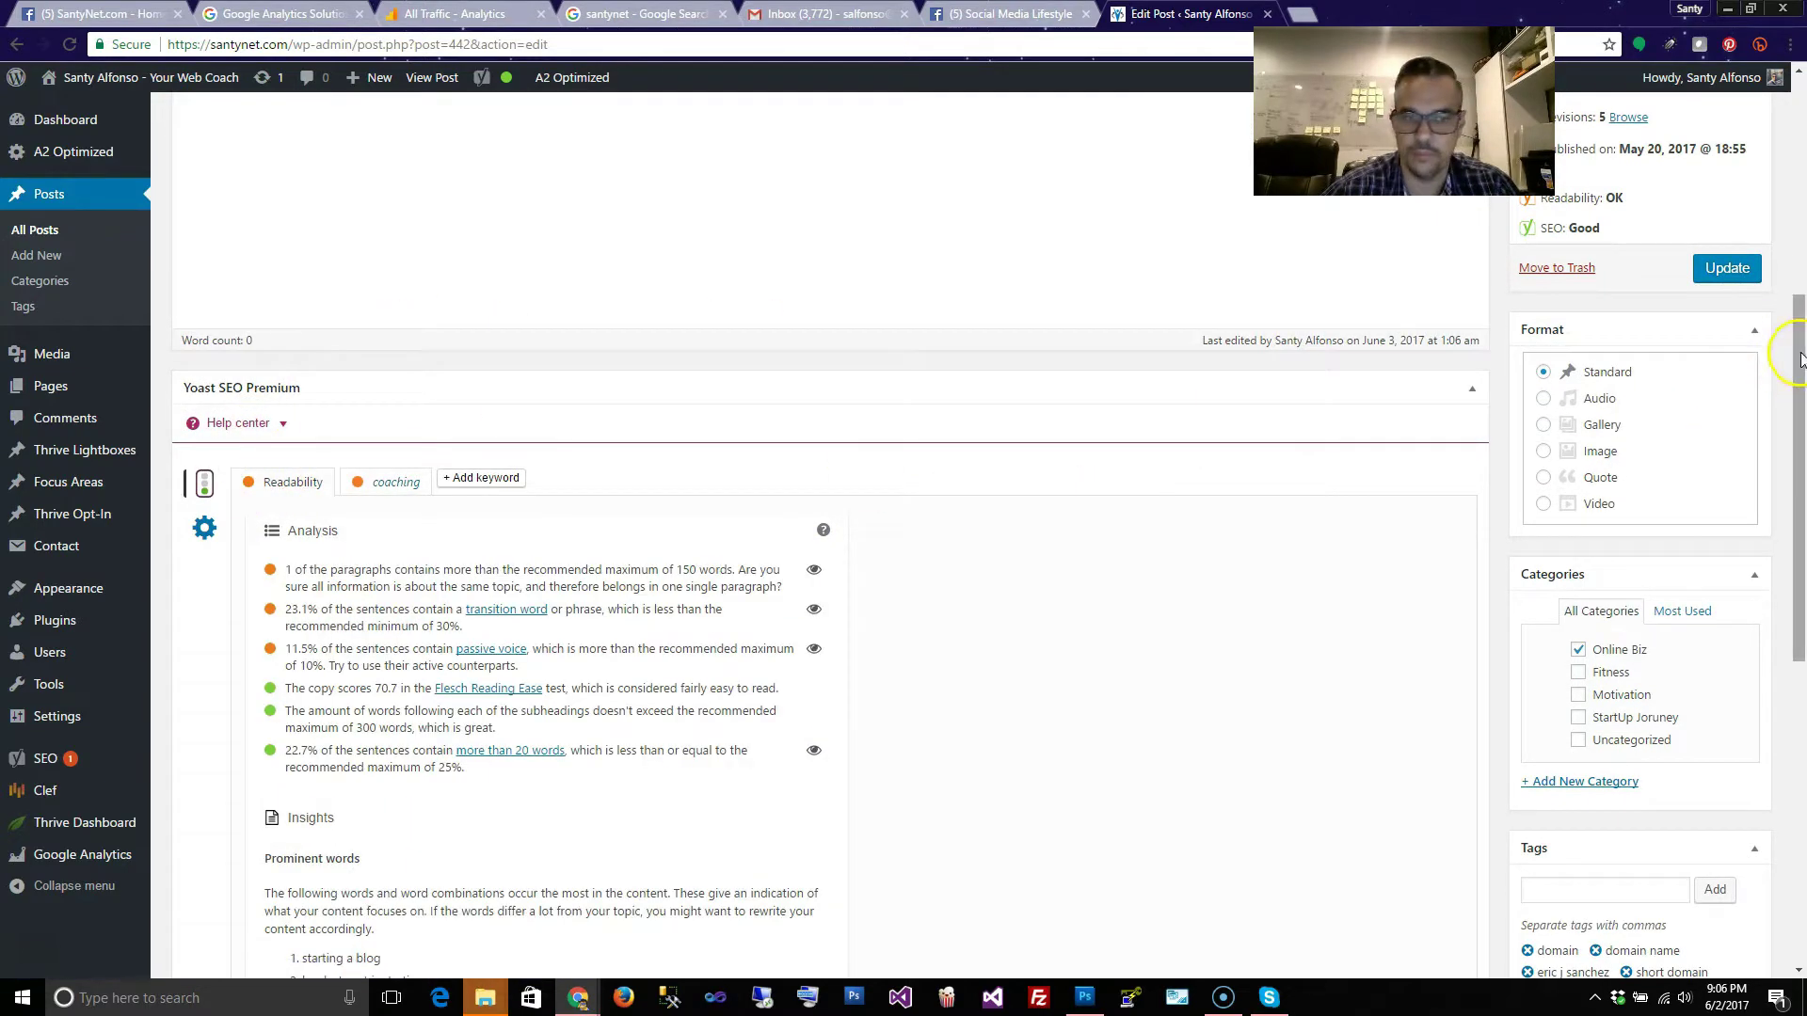
{"action": "scroll", "coordinate": [1796, 370], "scroll_direction": "down", "scroll_amount": 2}
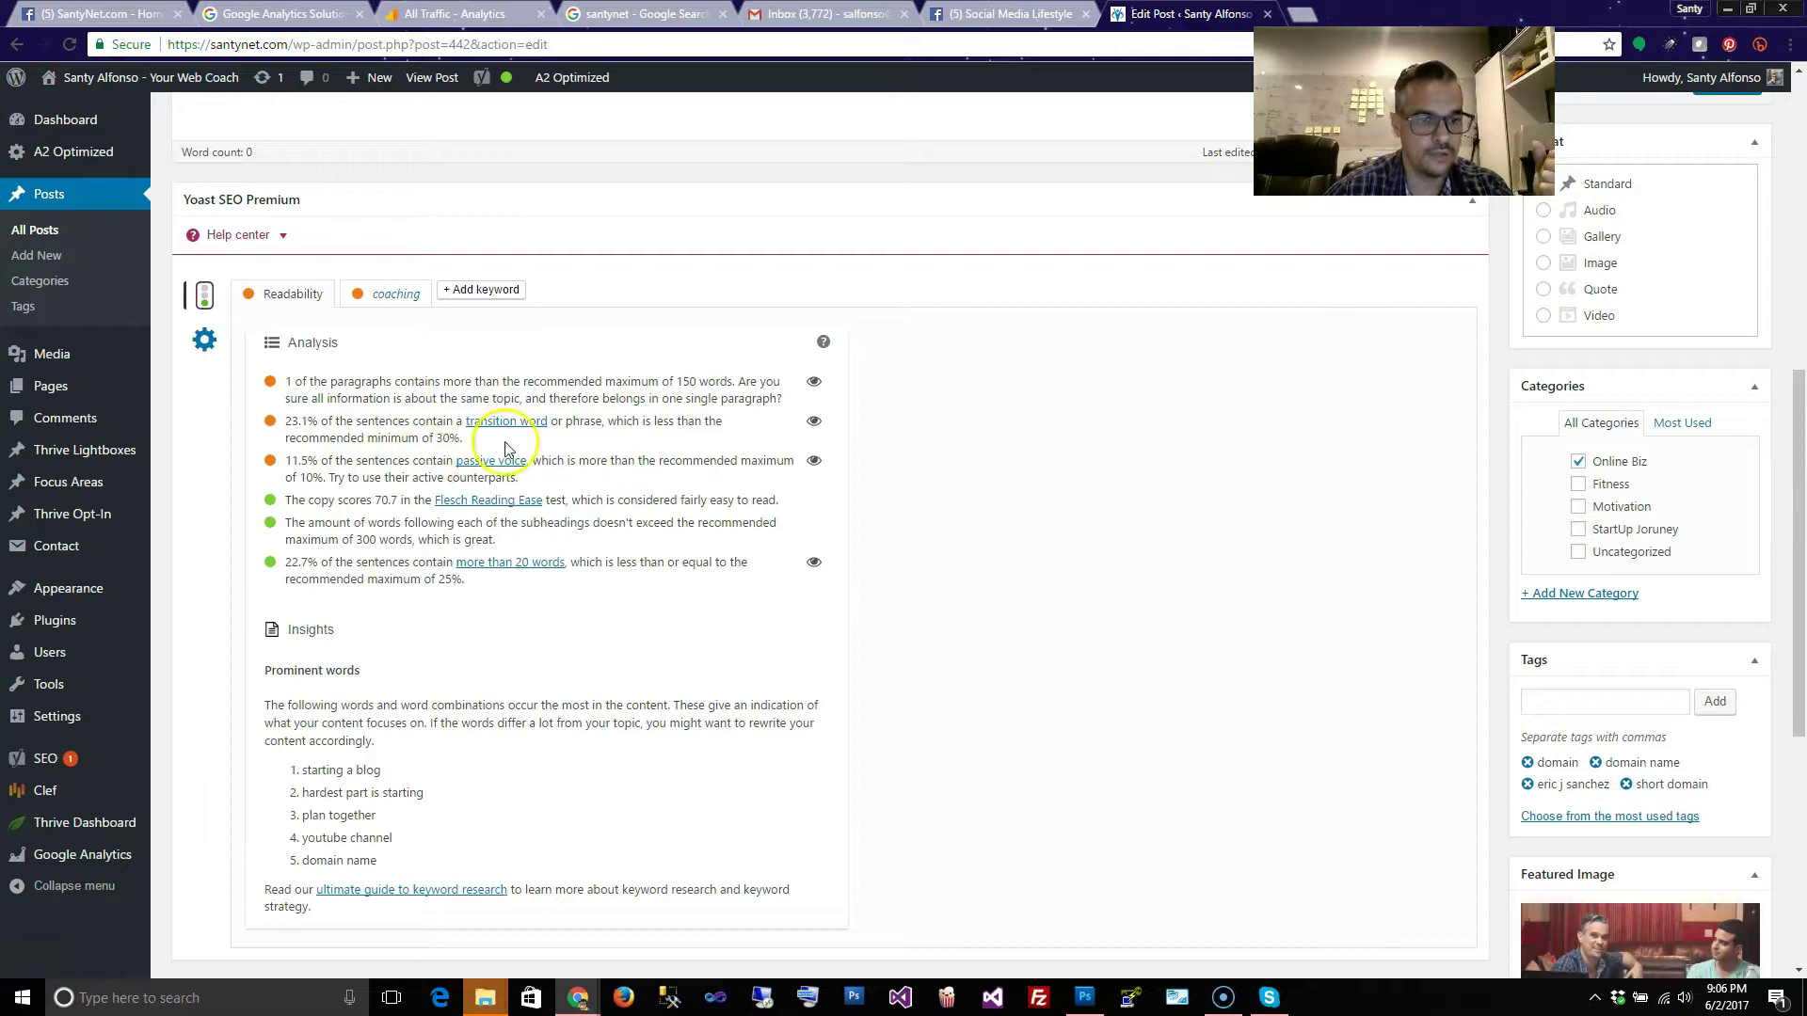
In Thrive Content Builder, reword the text with "It is very valuable to a business and their potential customers to have a blog." and "This can help", and save
{"action": "left_click_drag", "start_coordinate": [1800, 387], "coordinate": [1799, 150]}
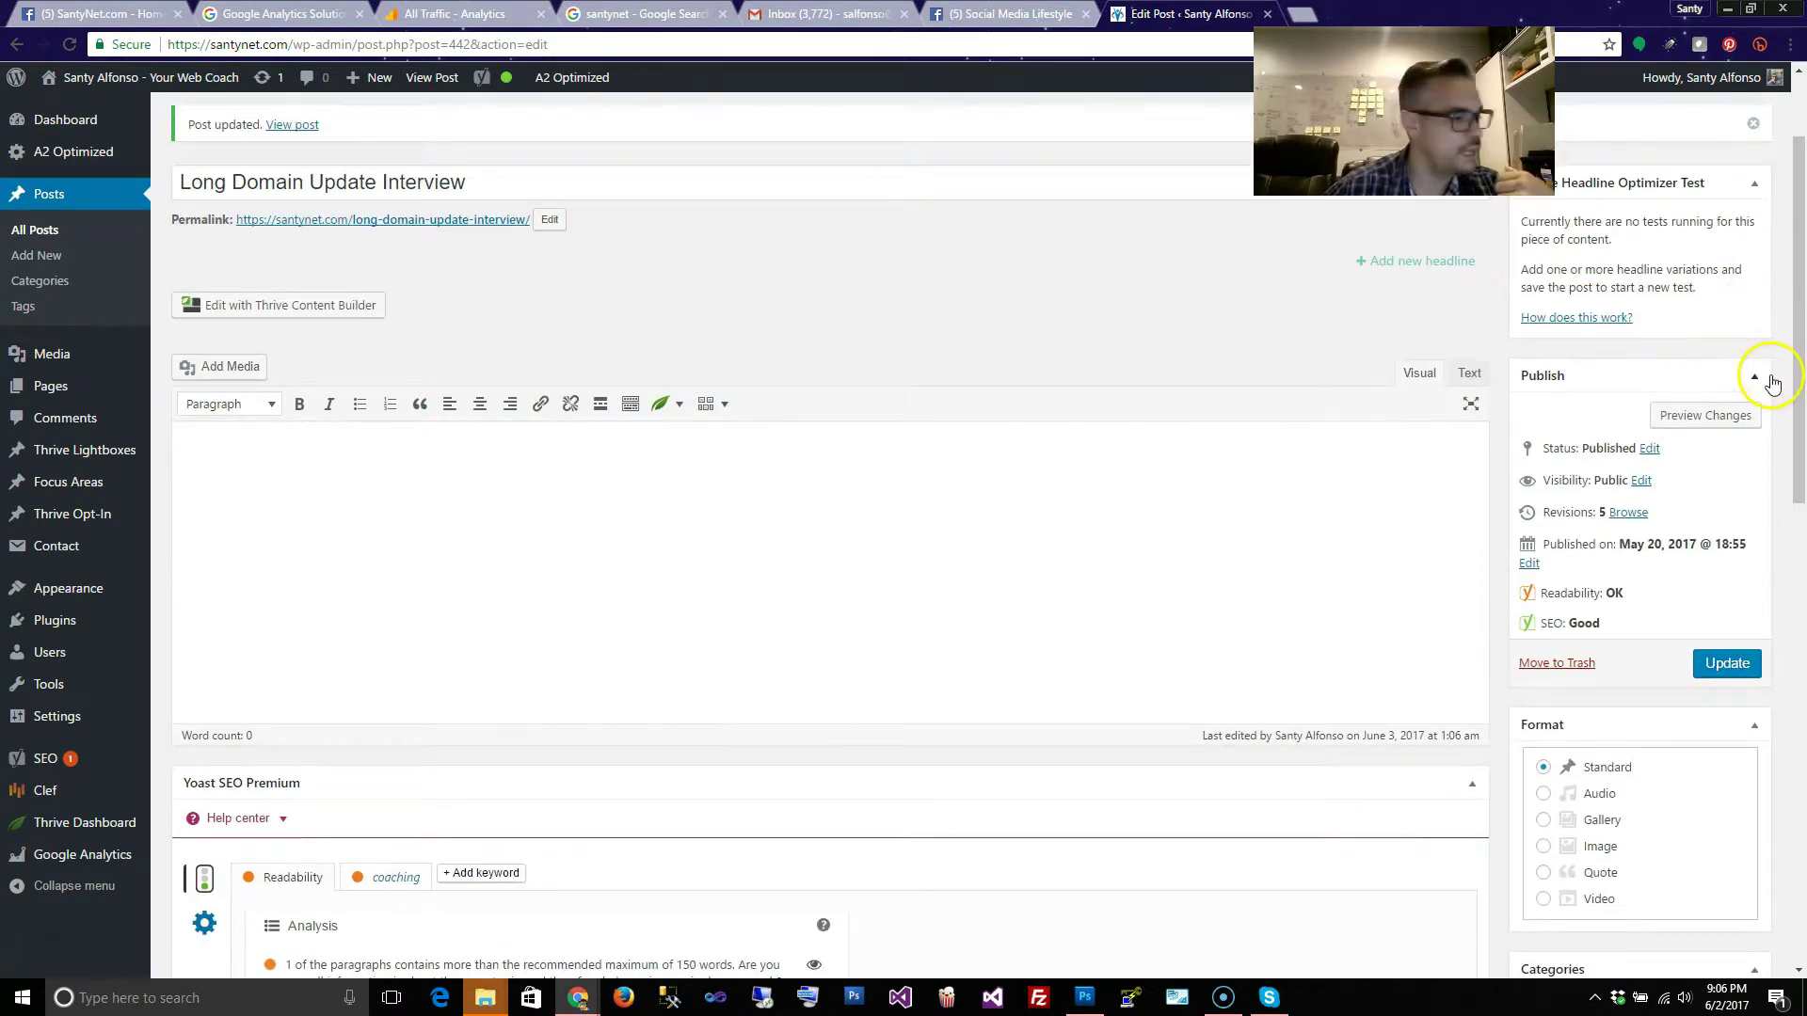
{"action": "left_click", "coordinate": [297, 314]}
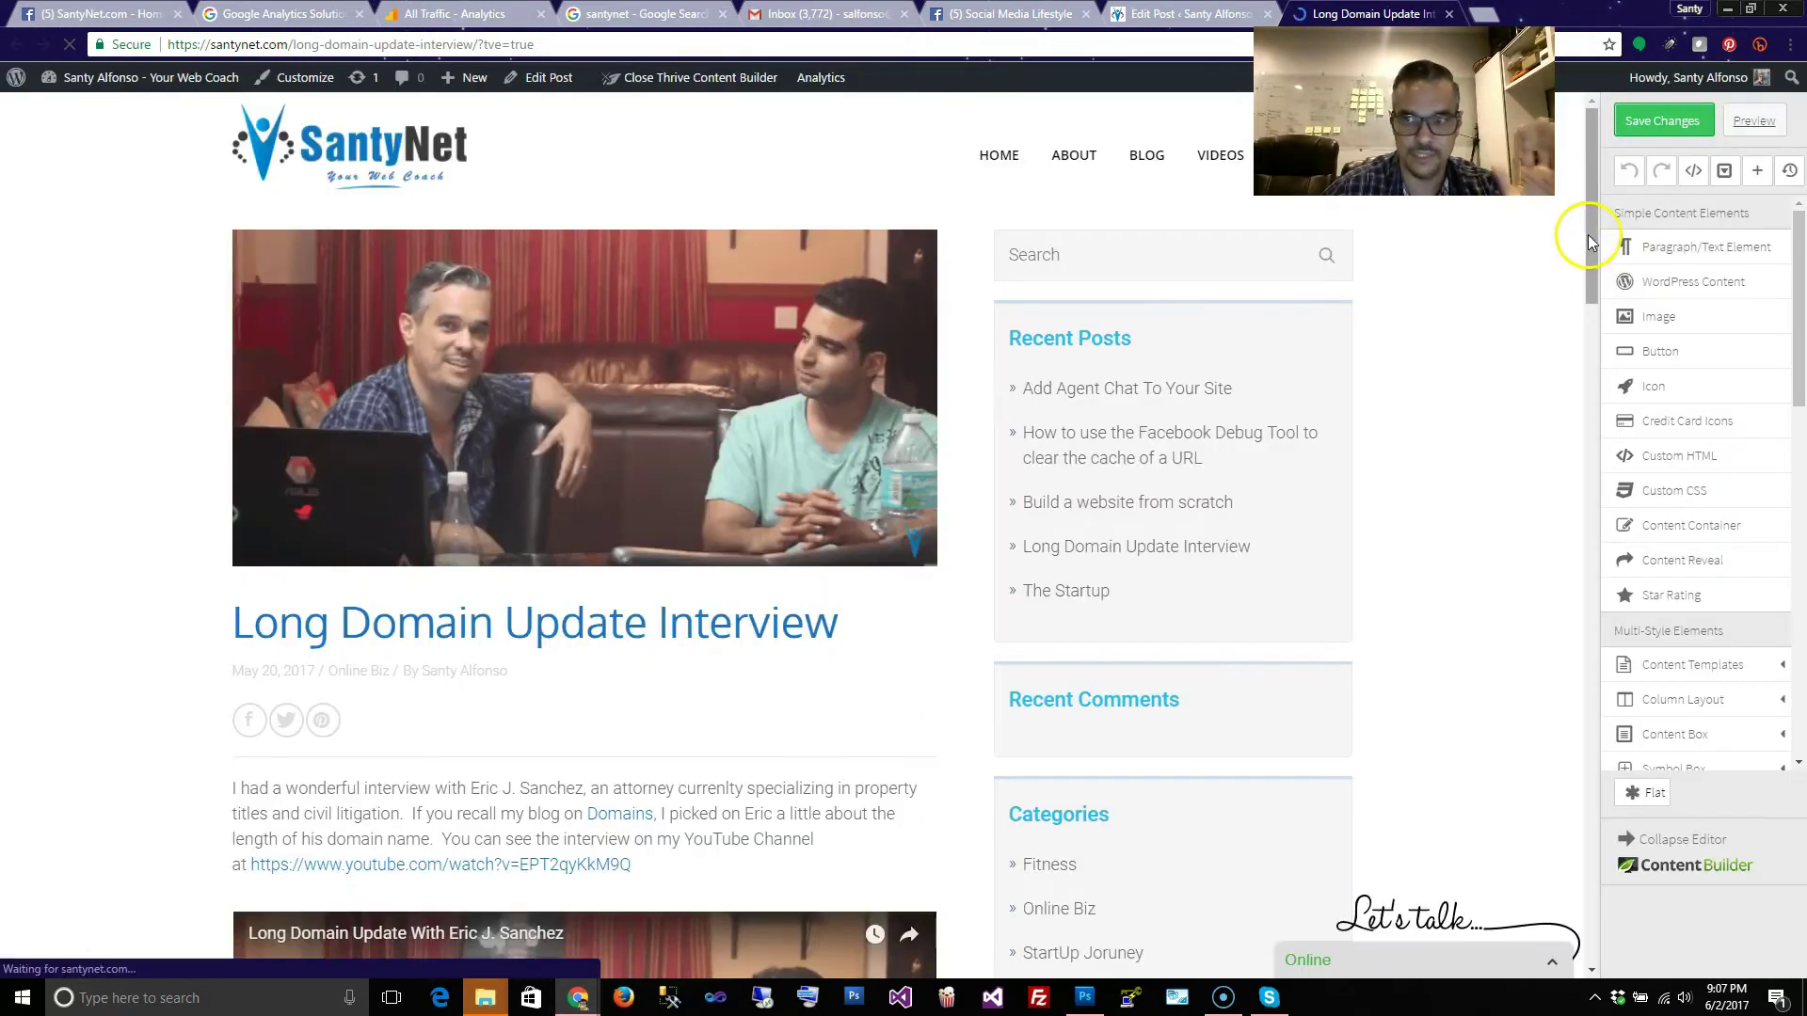
{"action": "left_click_drag", "start_coordinate": [1590, 232], "coordinate": [1664, 452]}
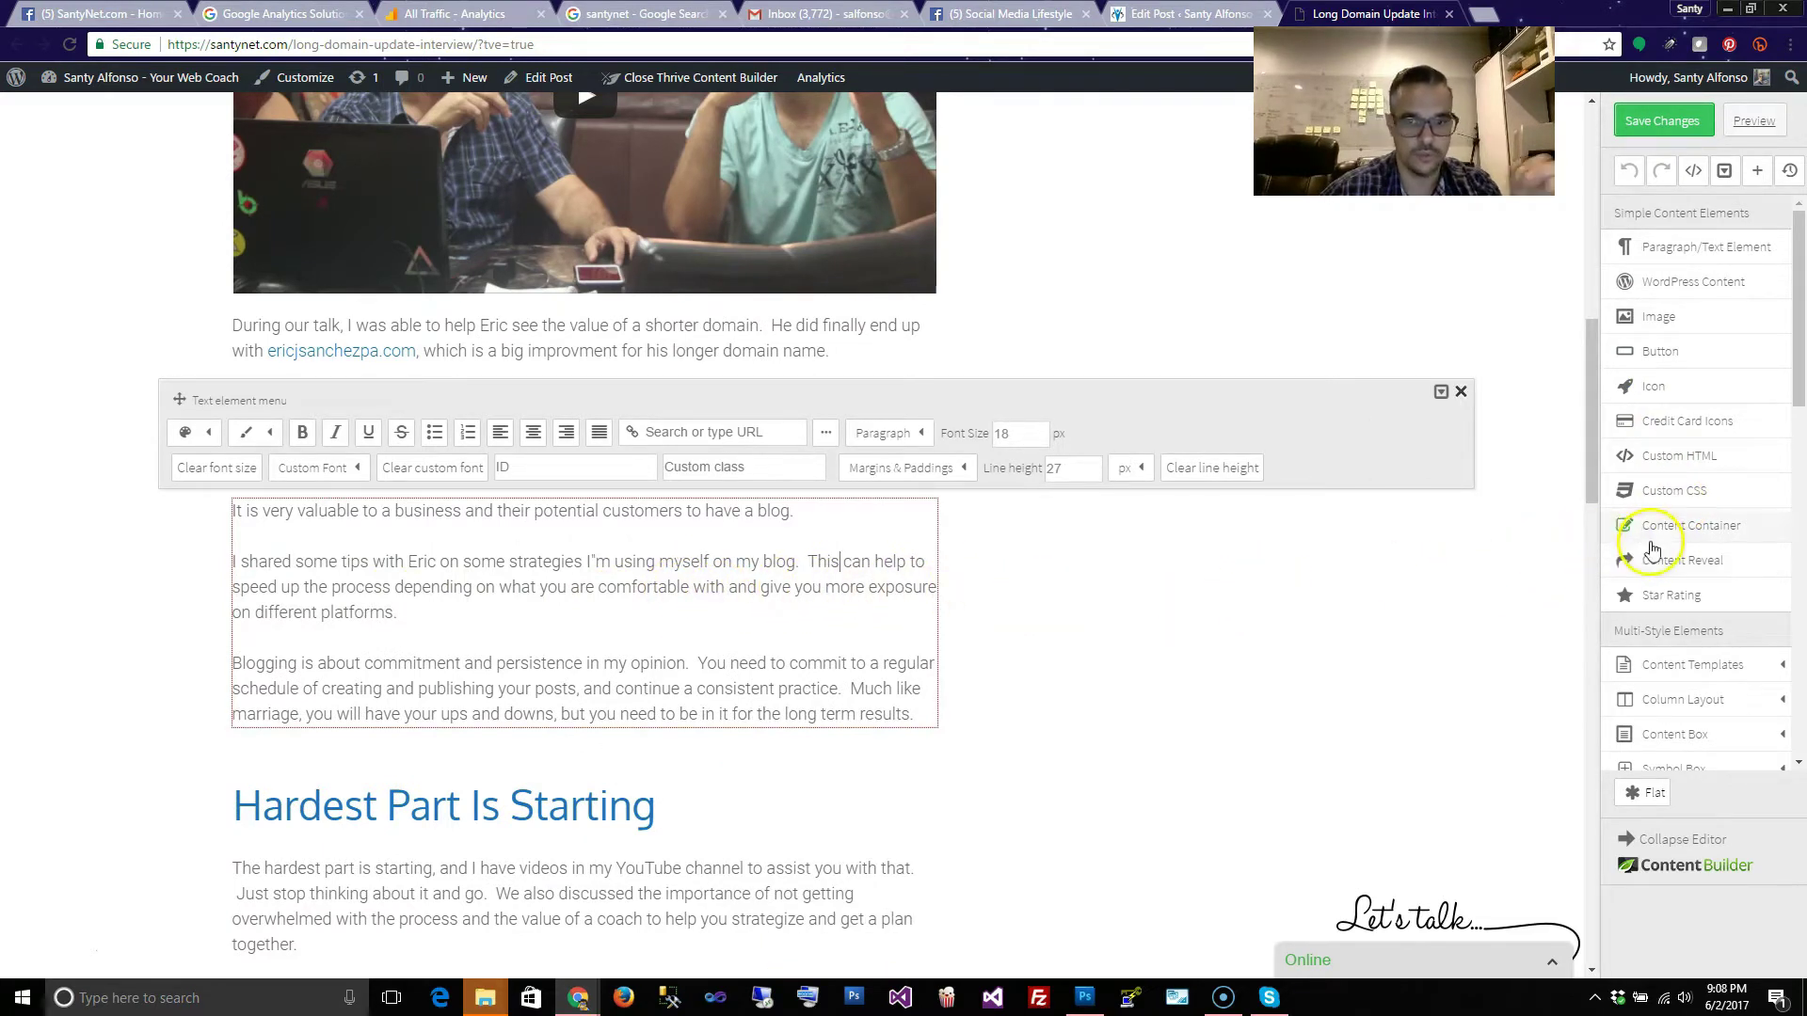
{"action": "left_click_drag", "start_coordinate": [1594, 484], "coordinate": [1596, 527]}
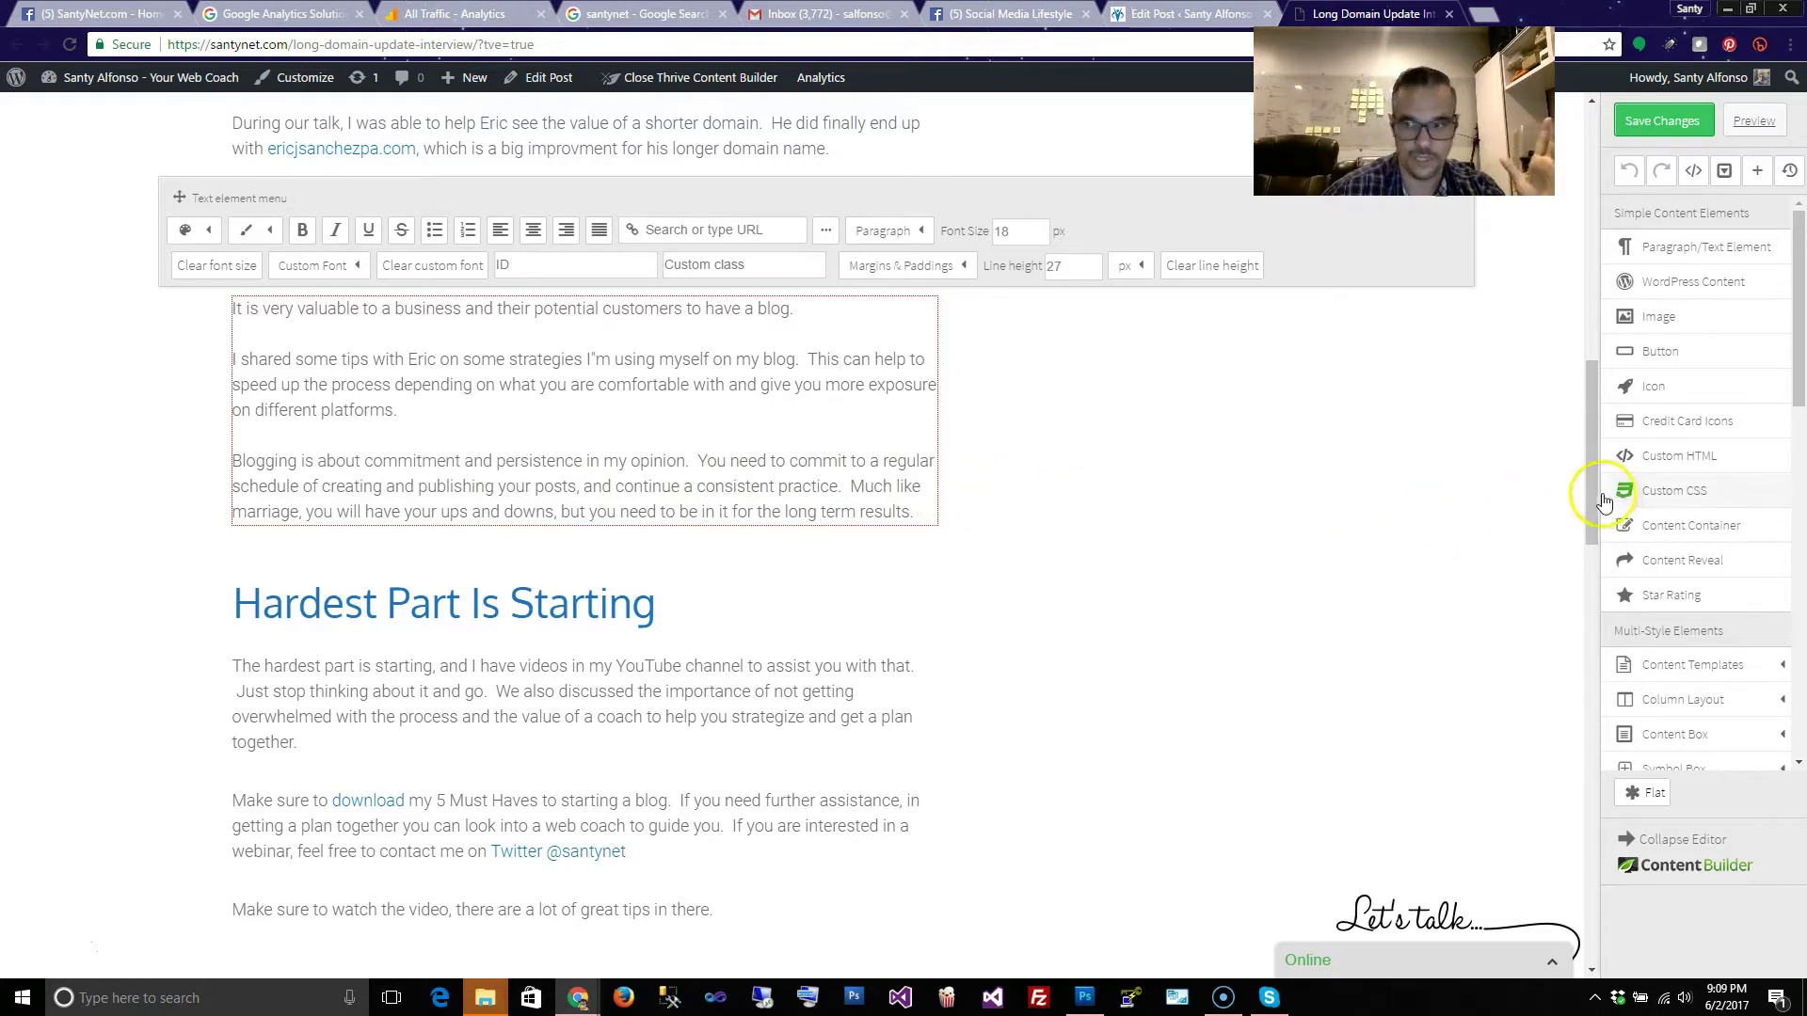
{"action": "left_click_drag", "start_coordinate": [1594, 494], "coordinate": [1598, 549]}
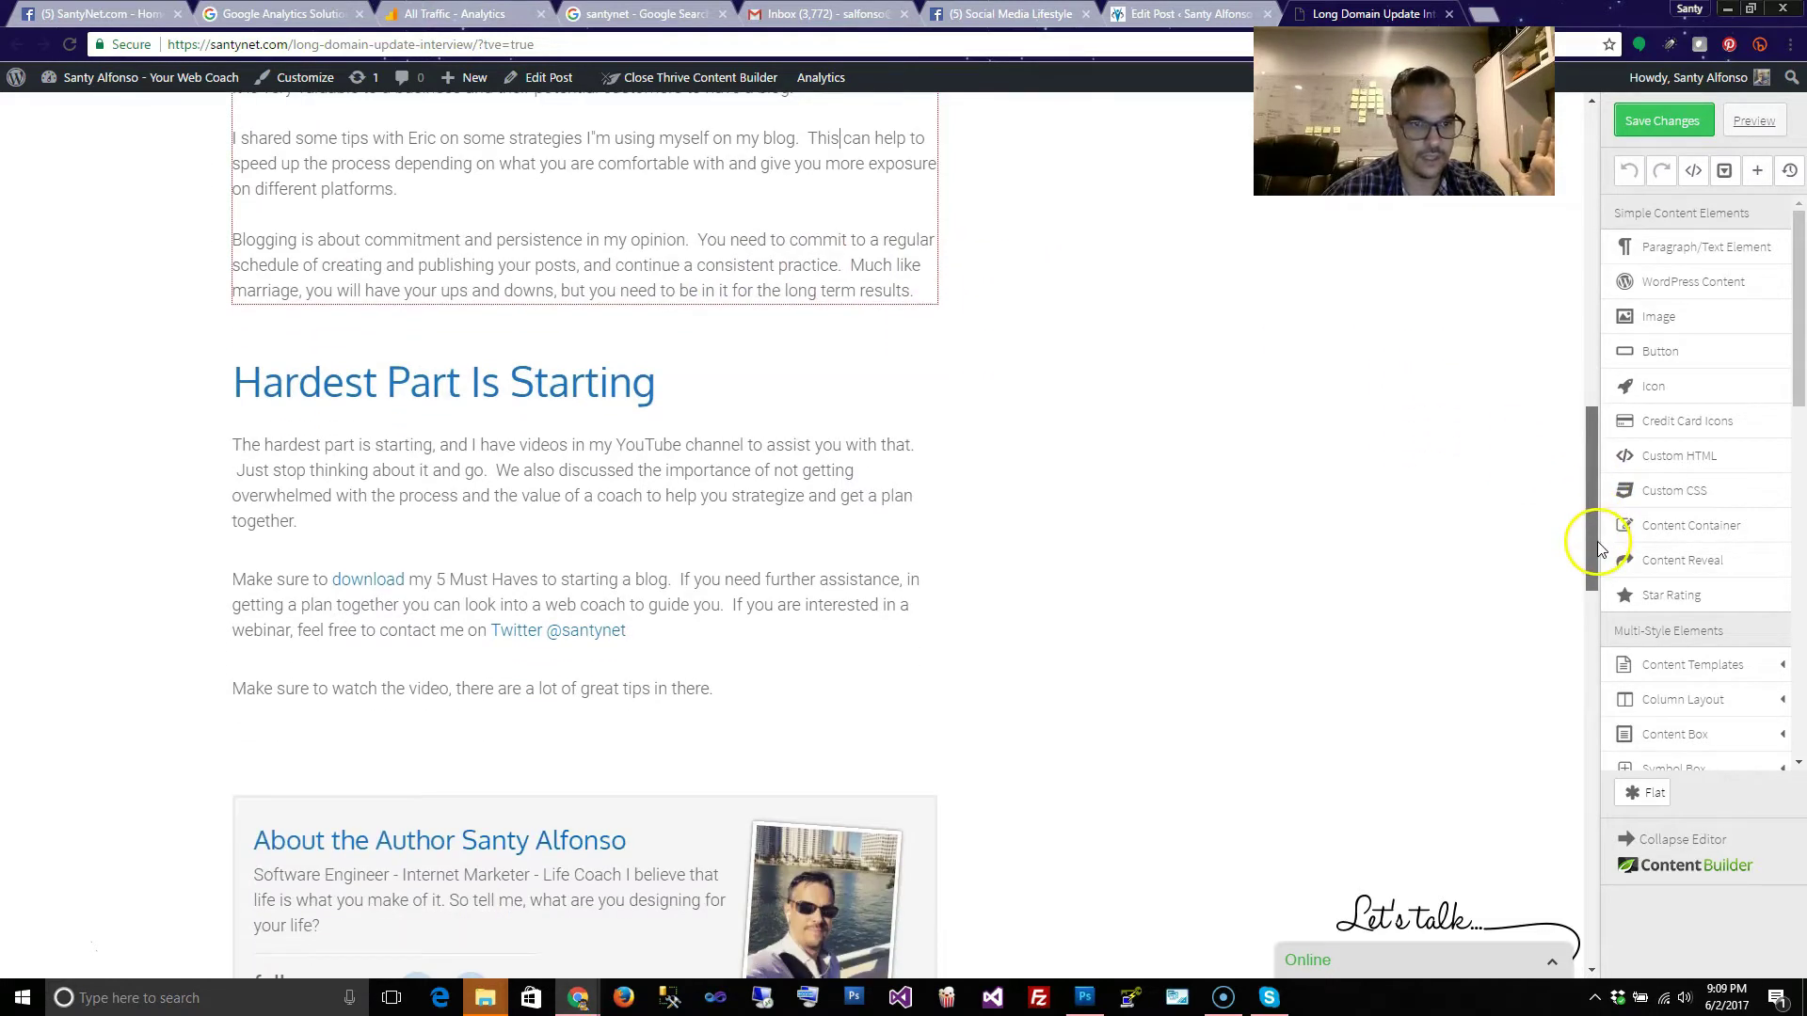
{"action": "left_click", "coordinate": [1675, 119]}
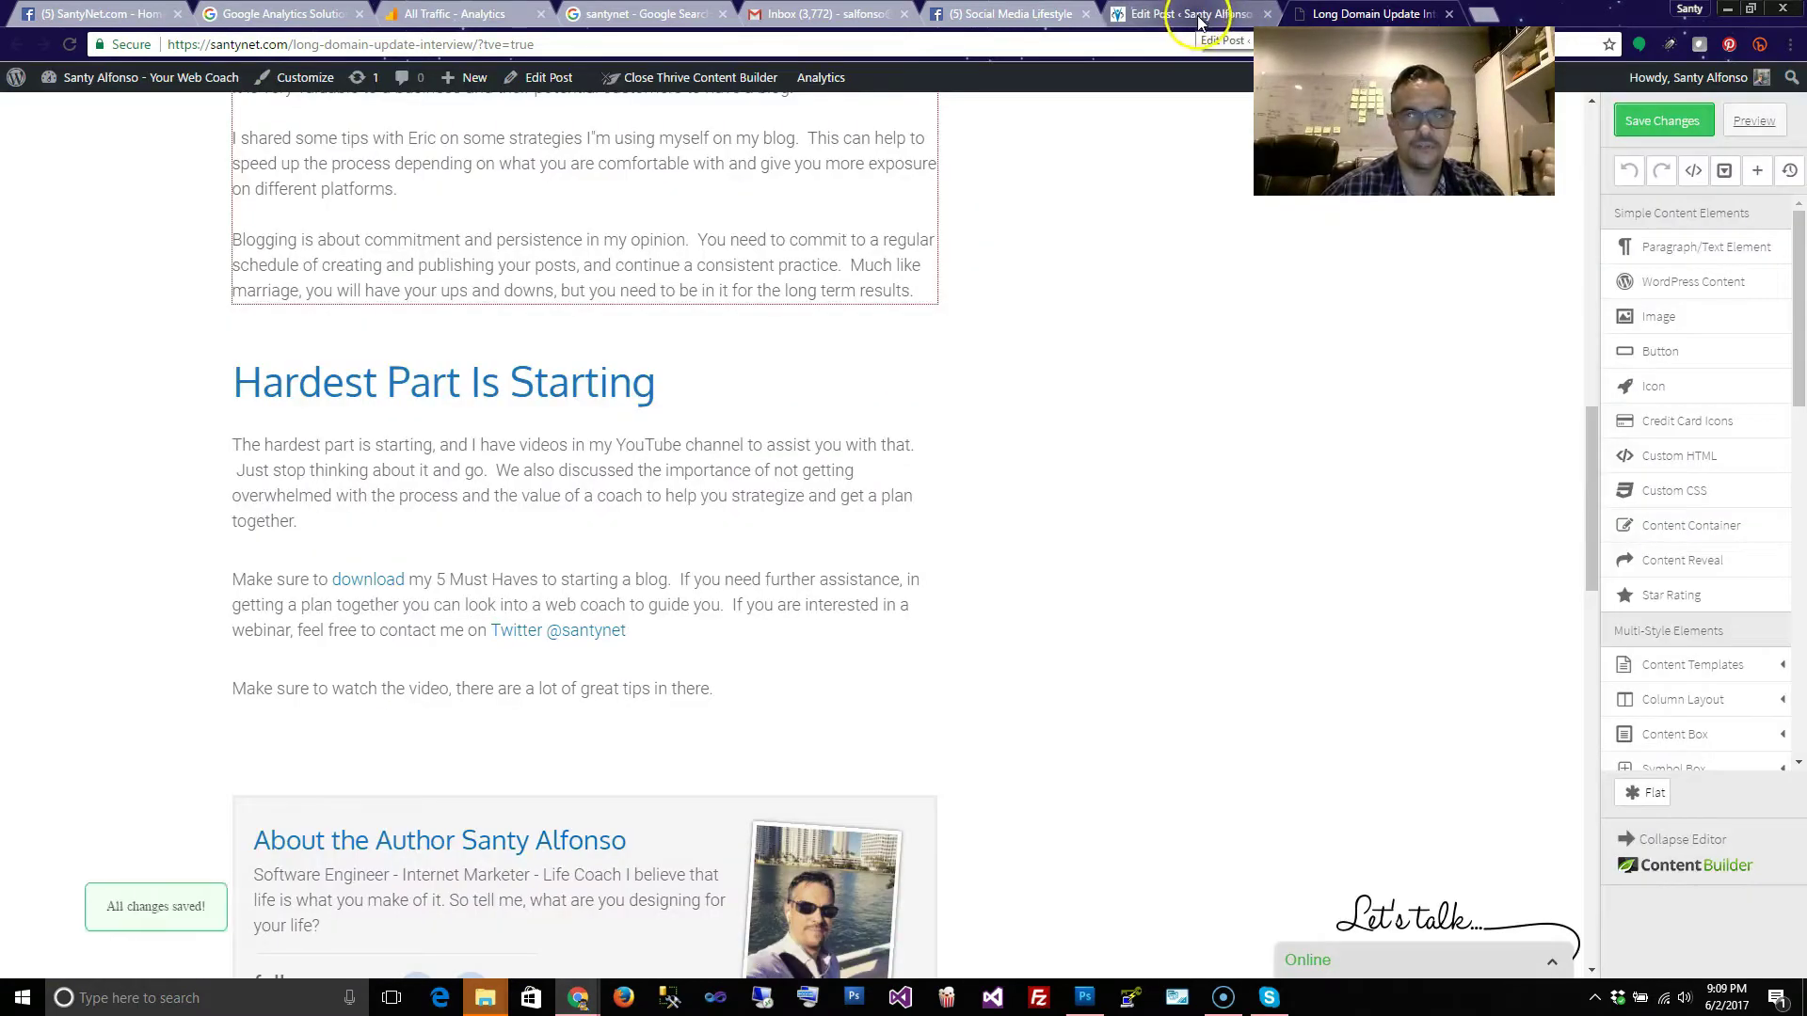
Close the content builder page, update the post with the reworded paragraphs and check its readability analysis again
{"action": "left_click", "coordinate": [1198, 18]}
{"action": "left_click", "coordinate": [1450, 15]}
{"action": "left_click", "coordinate": [1715, 664]}
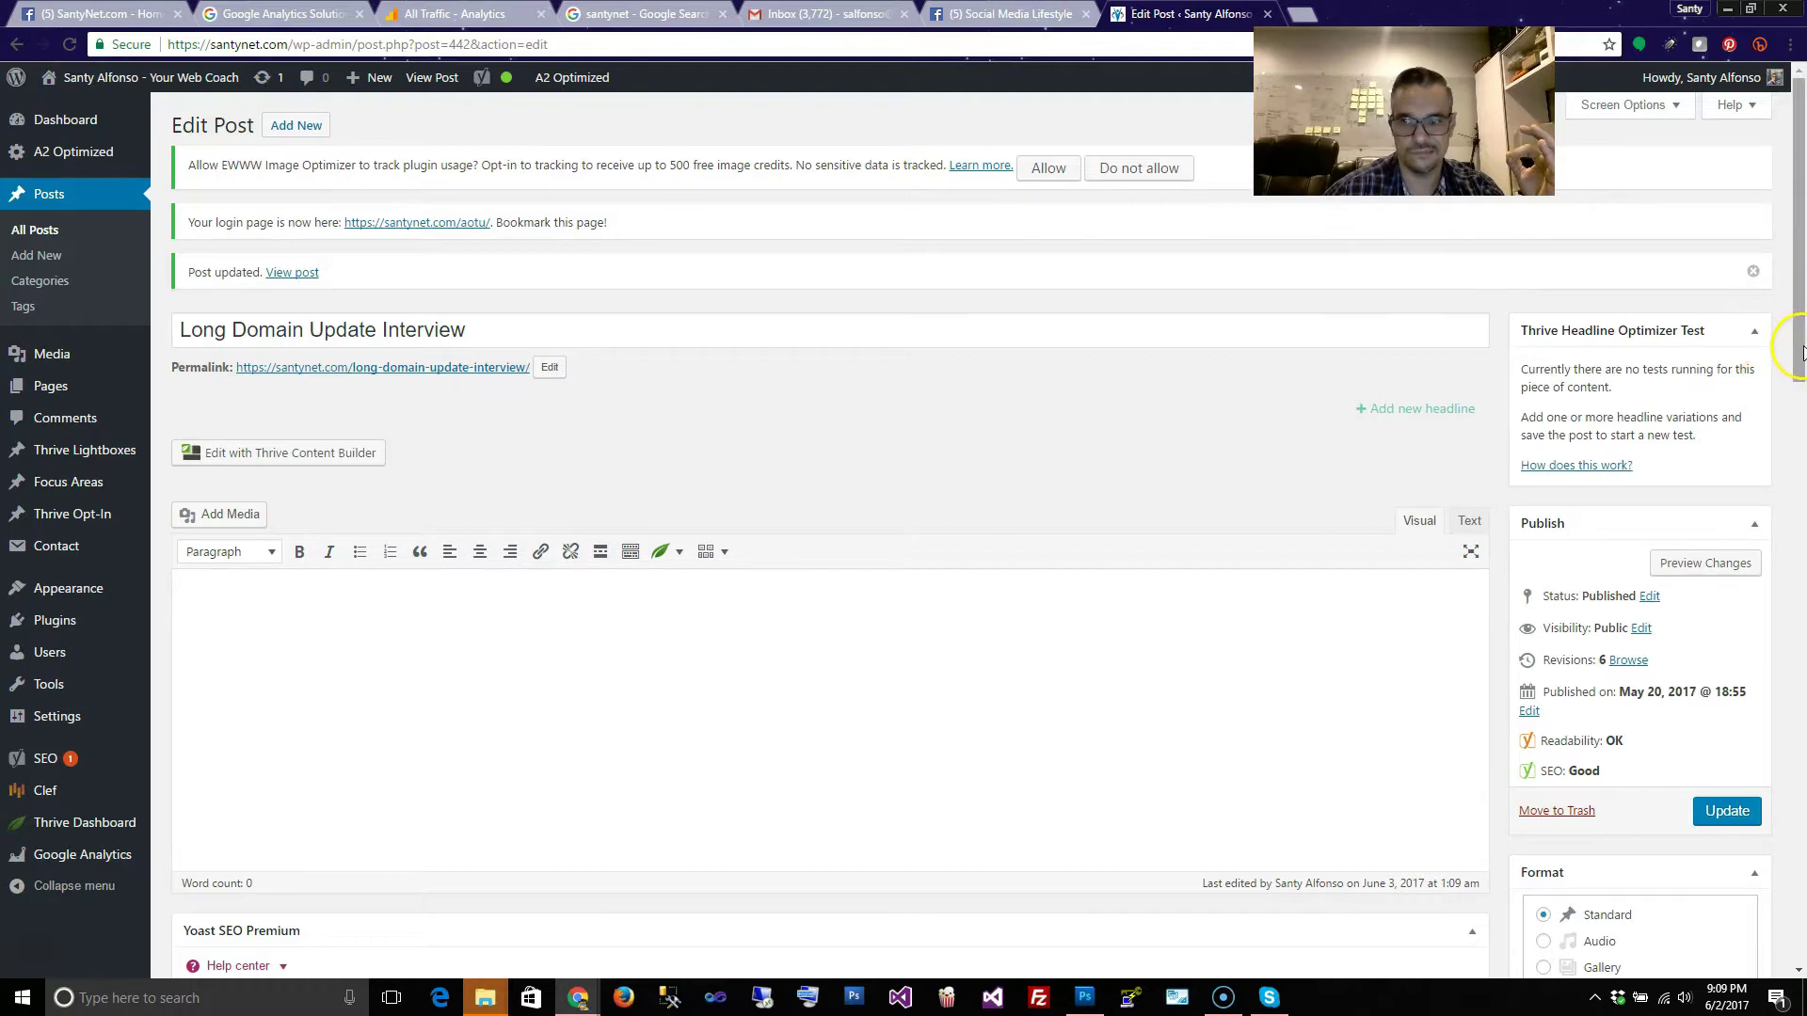
{"action": "left_click_drag", "start_coordinate": [1800, 350], "coordinate": [1800, 645]}
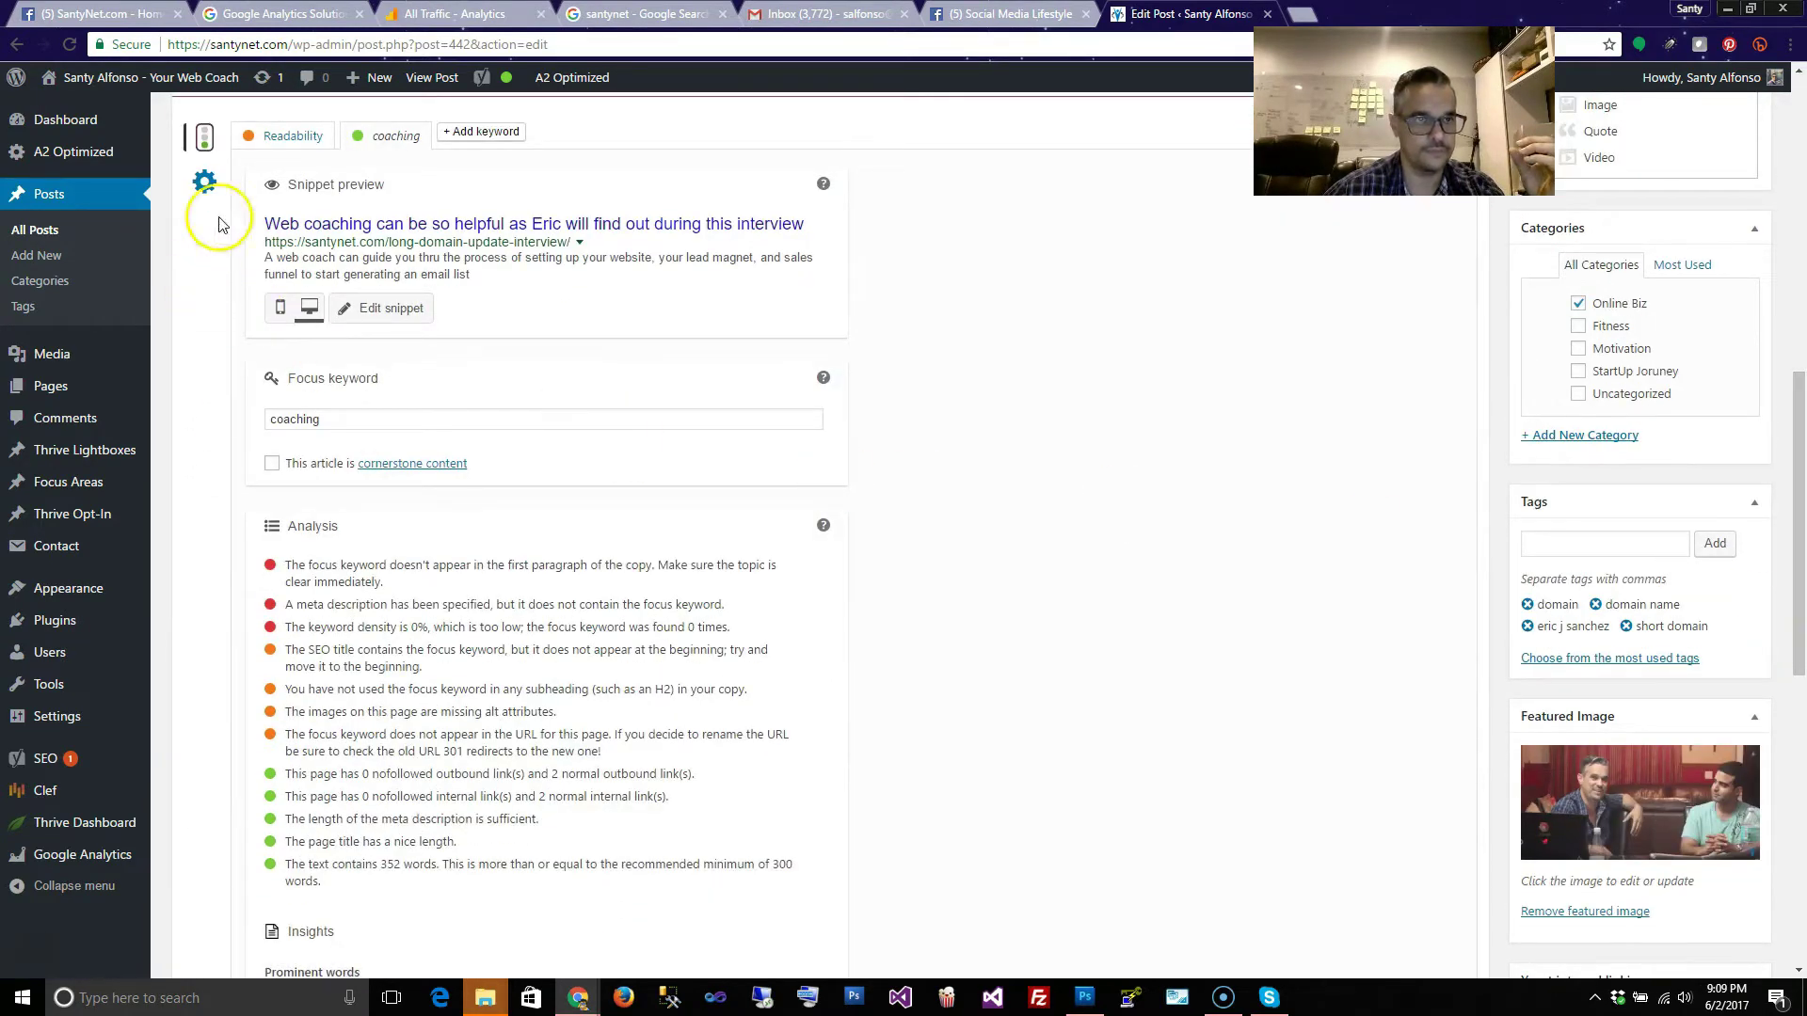
{"action": "left_click", "coordinate": [282, 136]}
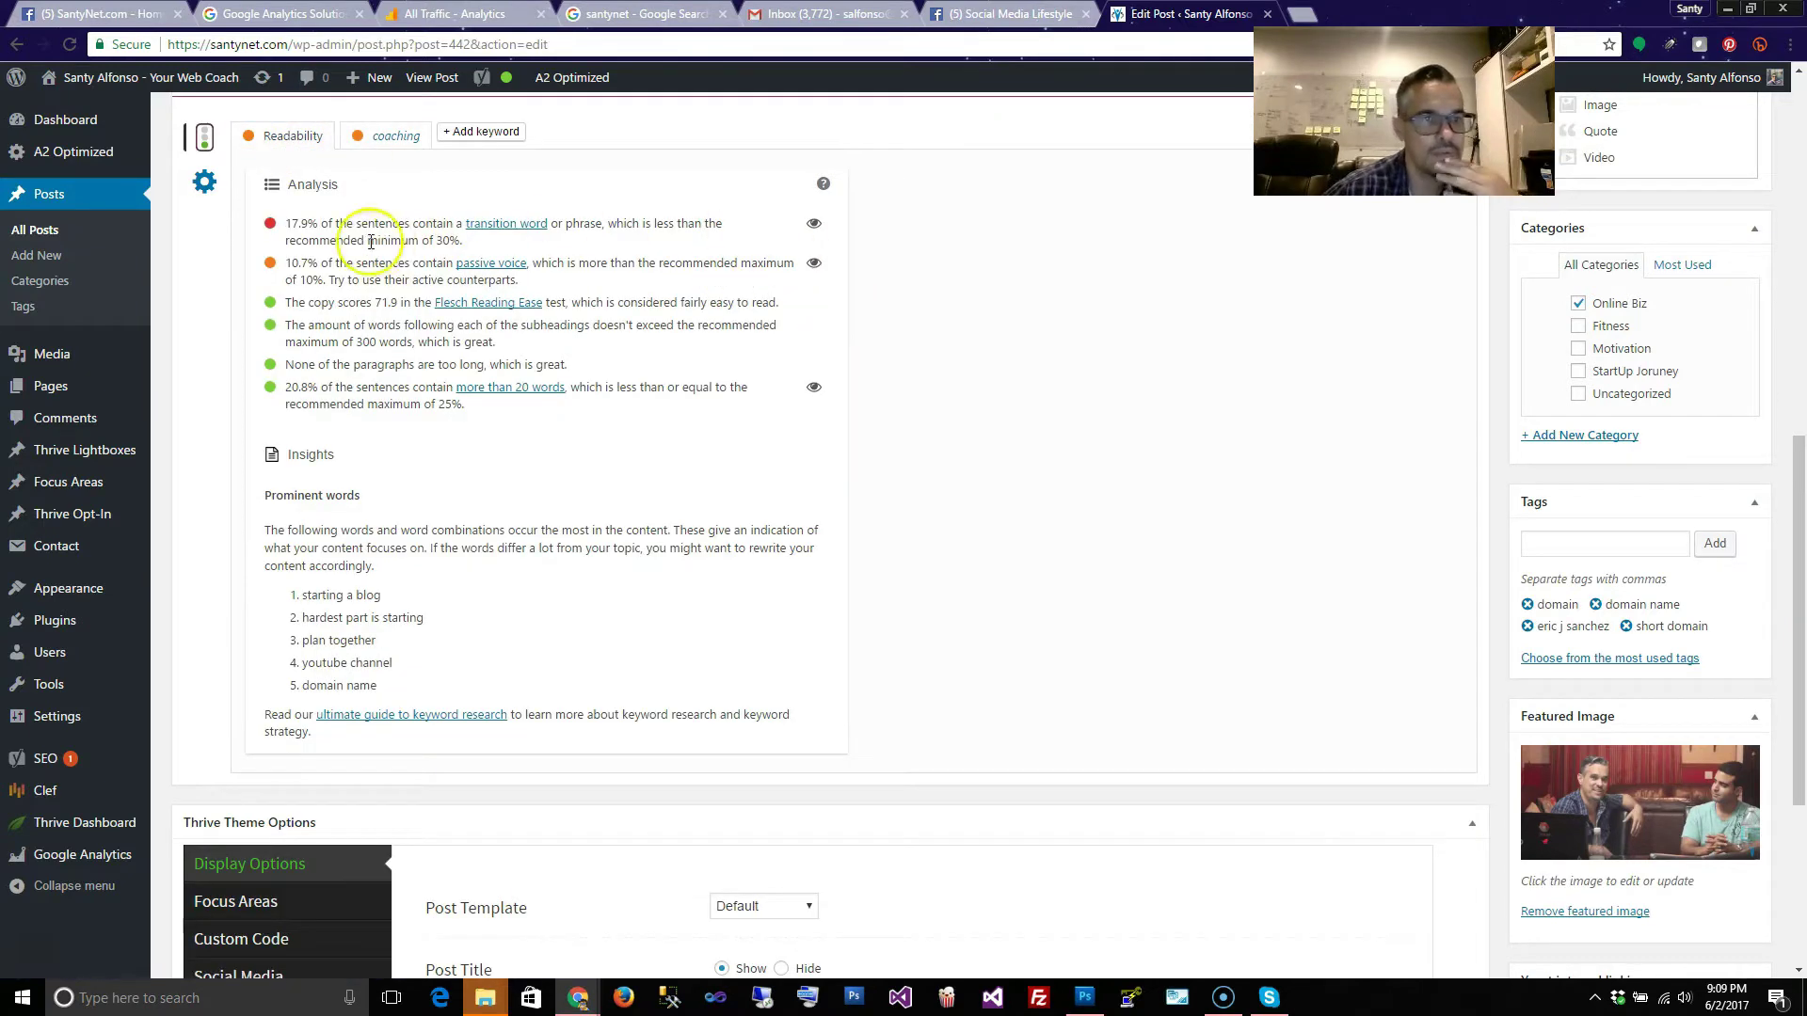
Consult the Yoast text structure article linked from the transition word remark and return to the post's edit page
{"action": "left_click", "coordinate": [504, 229]}
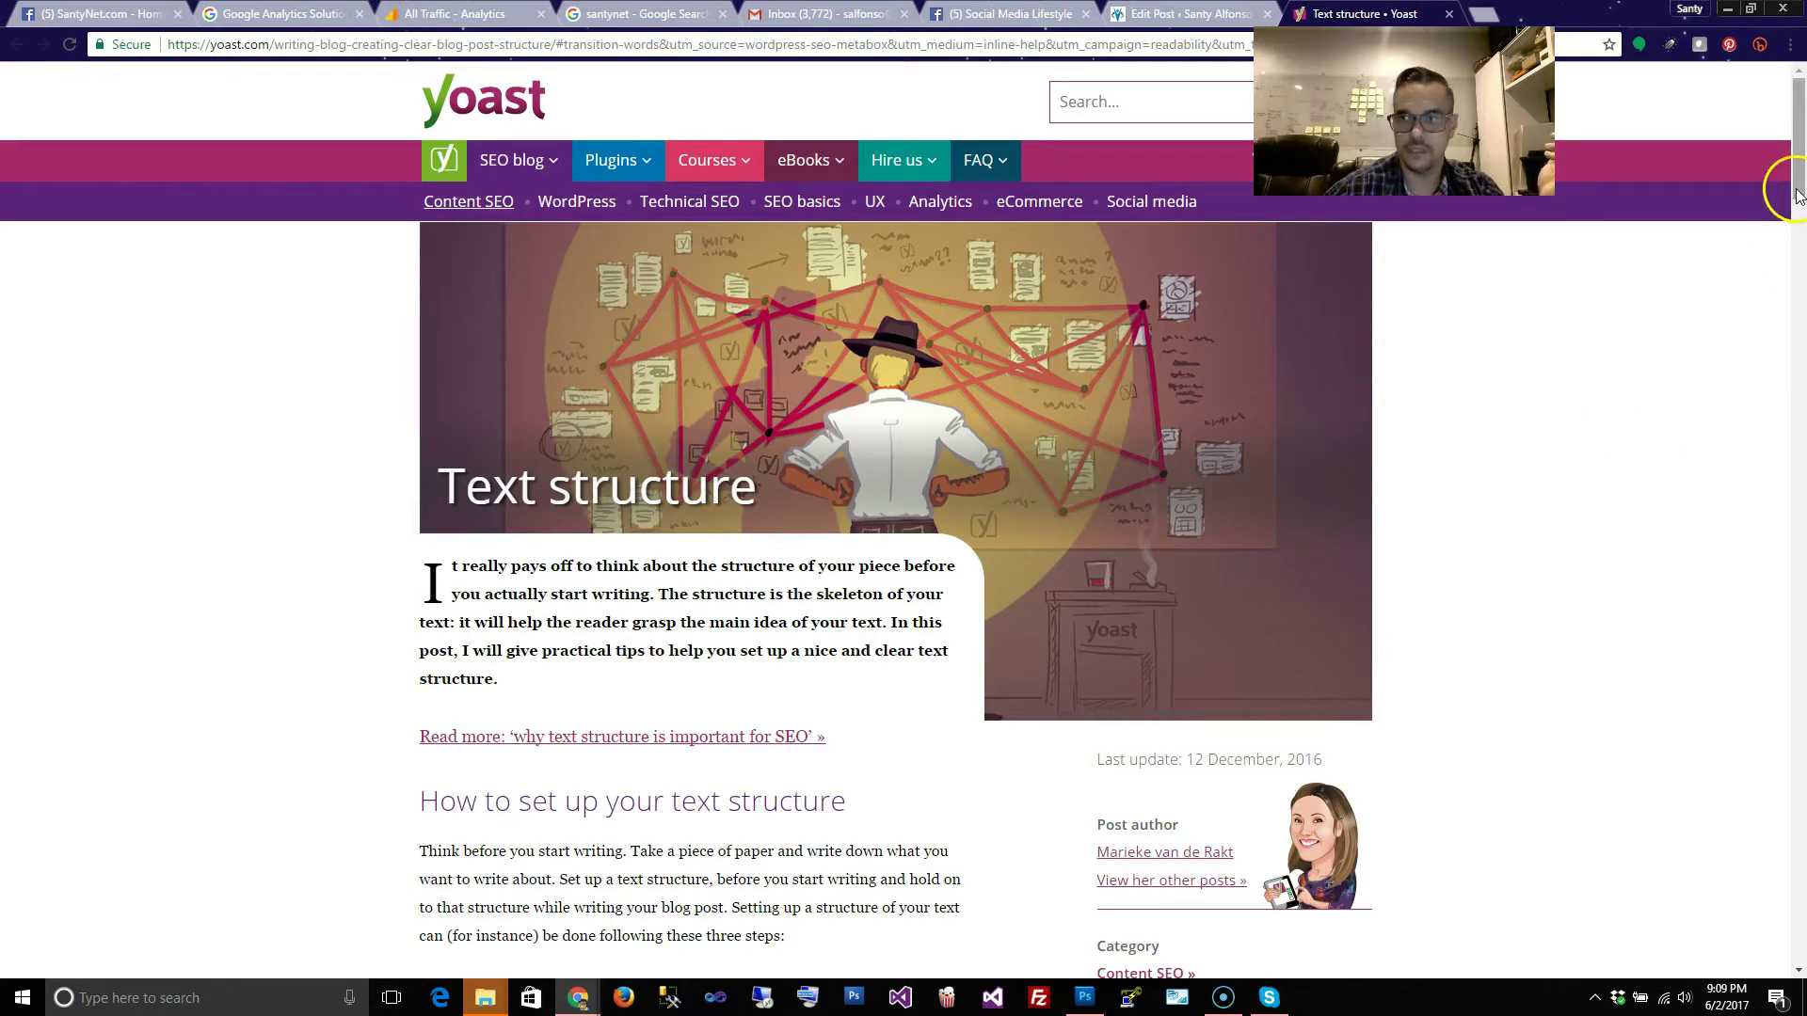
{"action": "left_click_drag", "start_coordinate": [1798, 185], "coordinate": [1763, 344]}
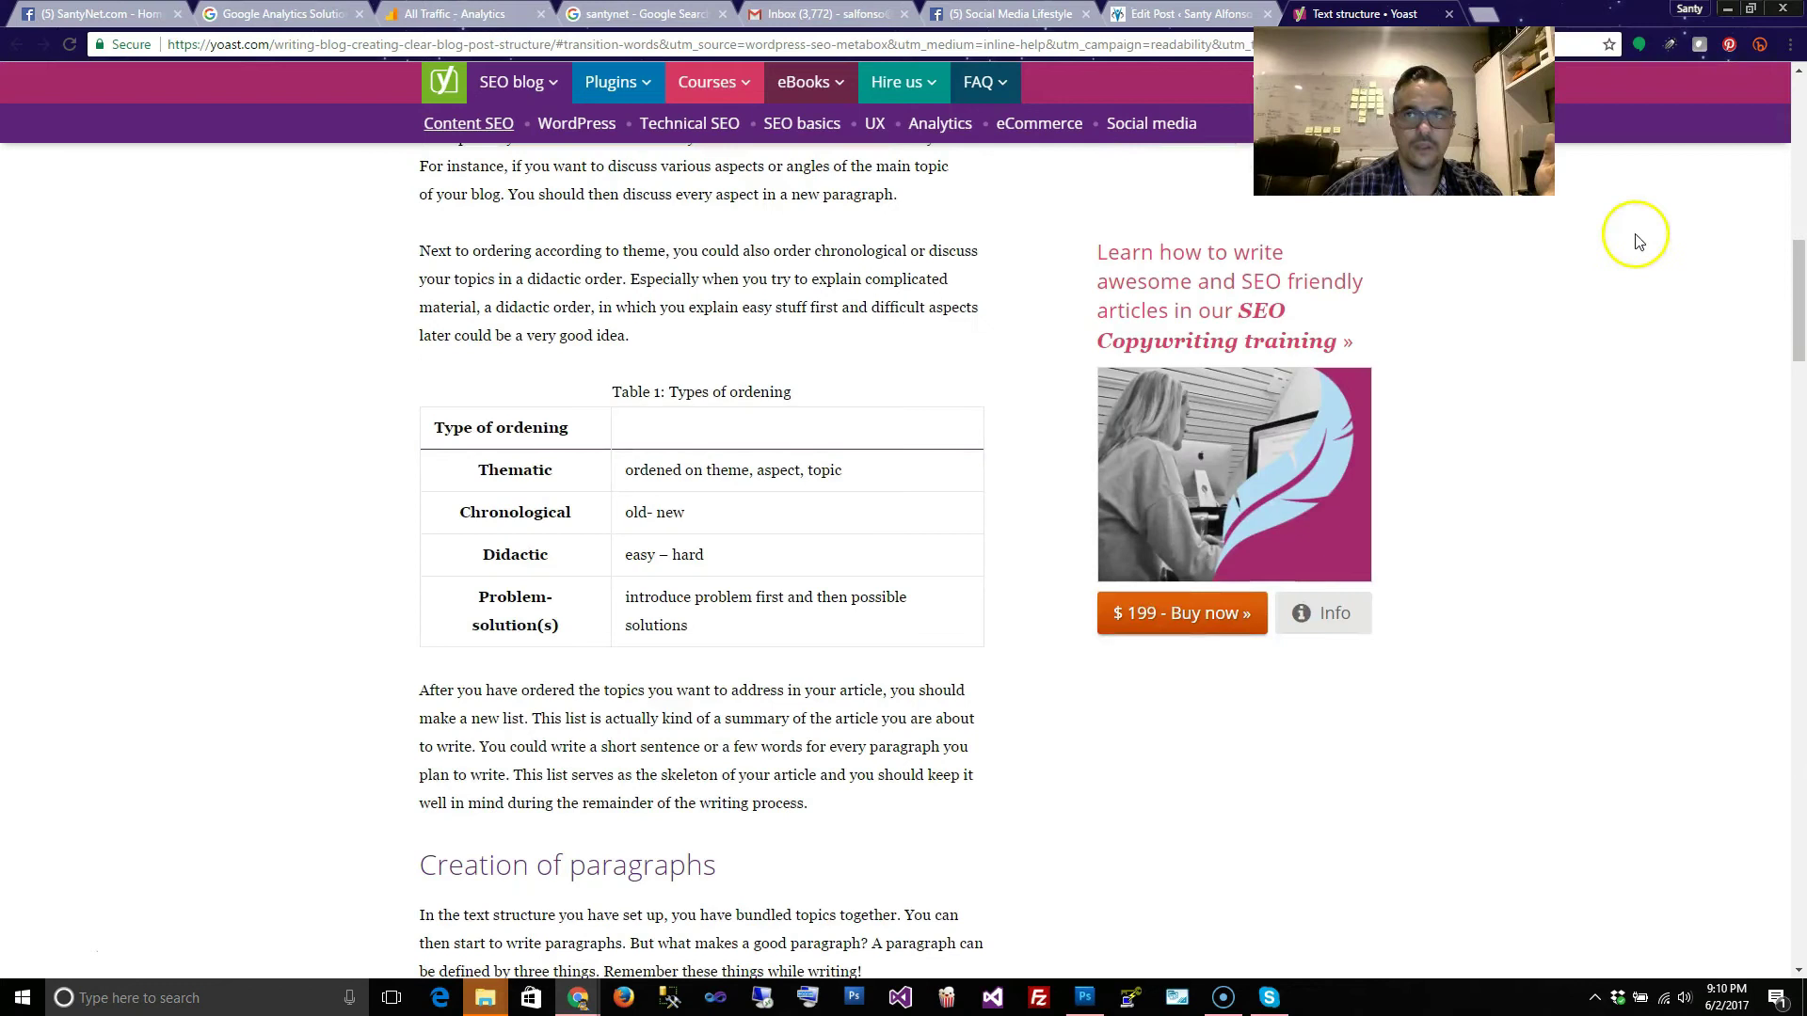
{"action": "left_click", "coordinate": [1449, 14]}
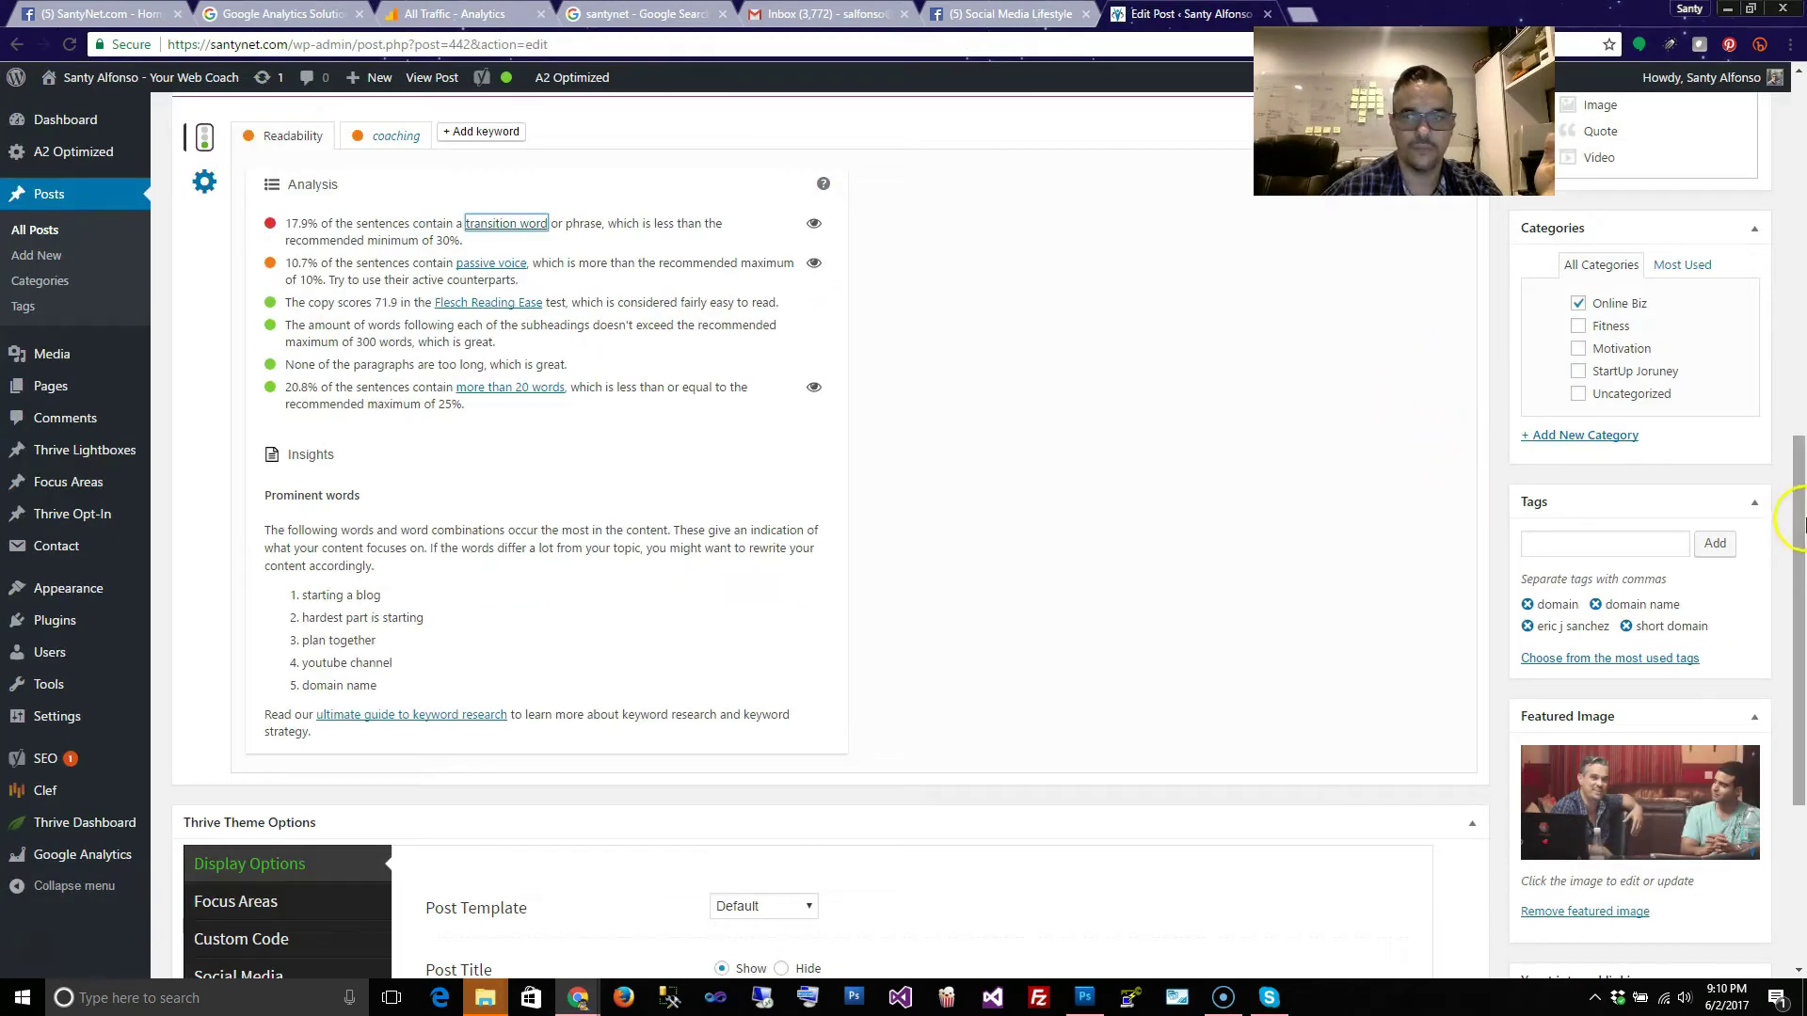
{"action": "left_click_drag", "start_coordinate": [1800, 521], "coordinate": [1746, 288]}
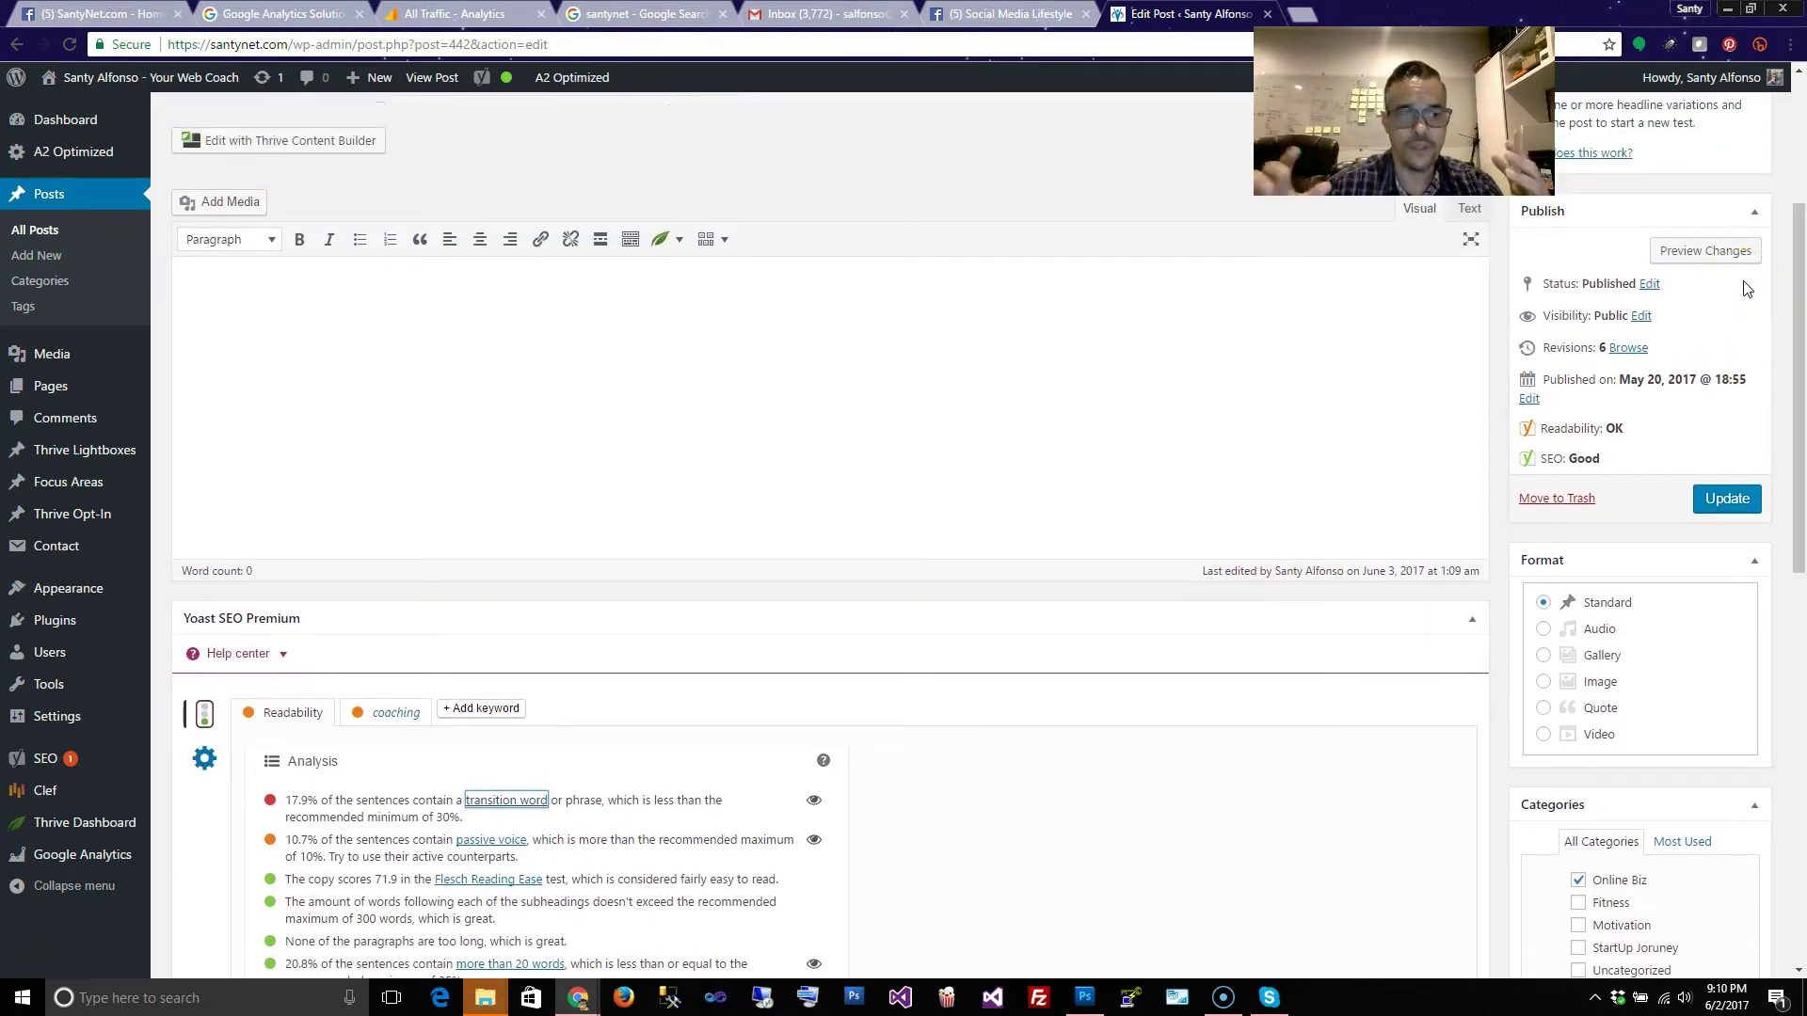